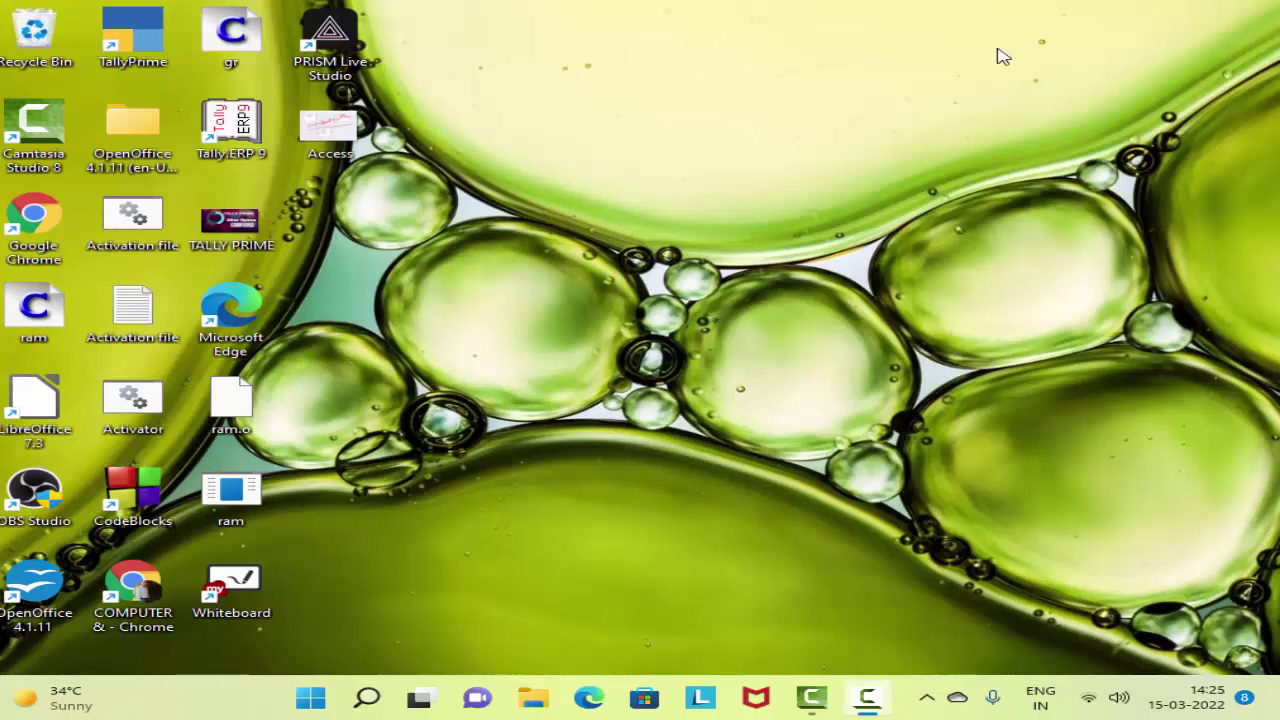
Step: Refresh the desktop ten times from its context menu
right_click(604, 114)
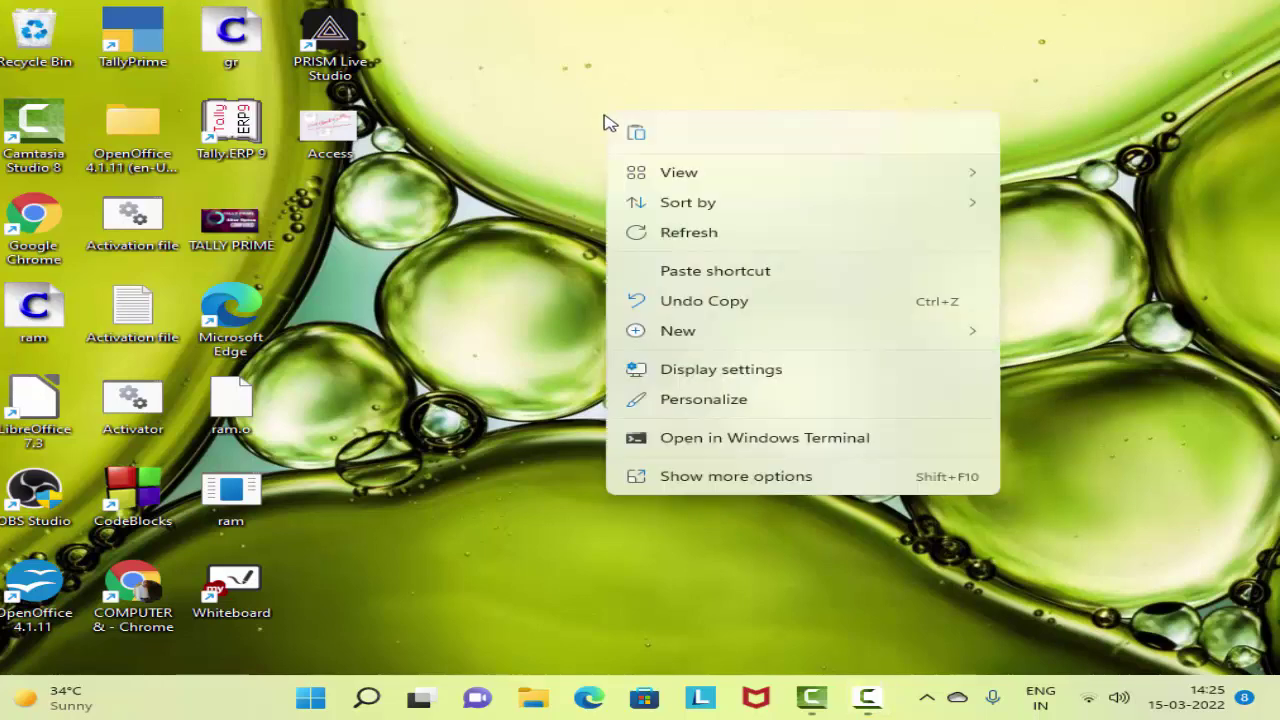
click(731, 235)
right_click(652, 80)
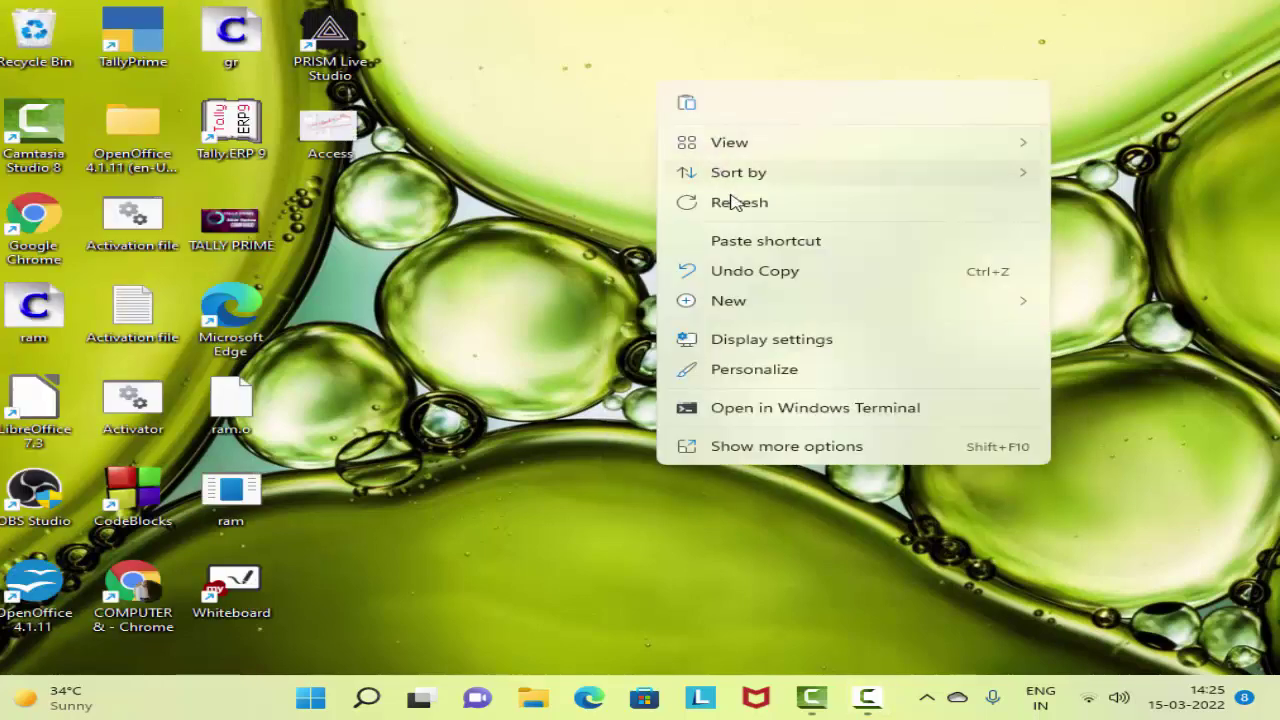
click(731, 200)
right_click(671, 120)
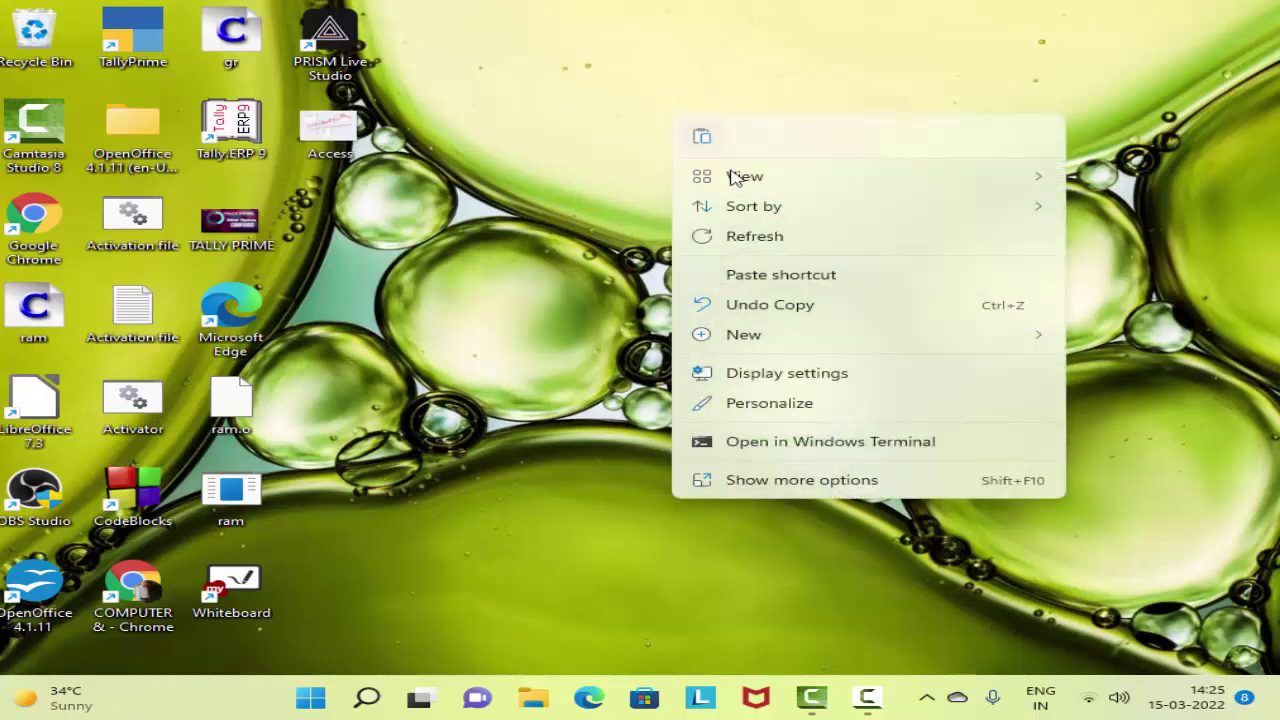
click(766, 237)
right_click(652, 88)
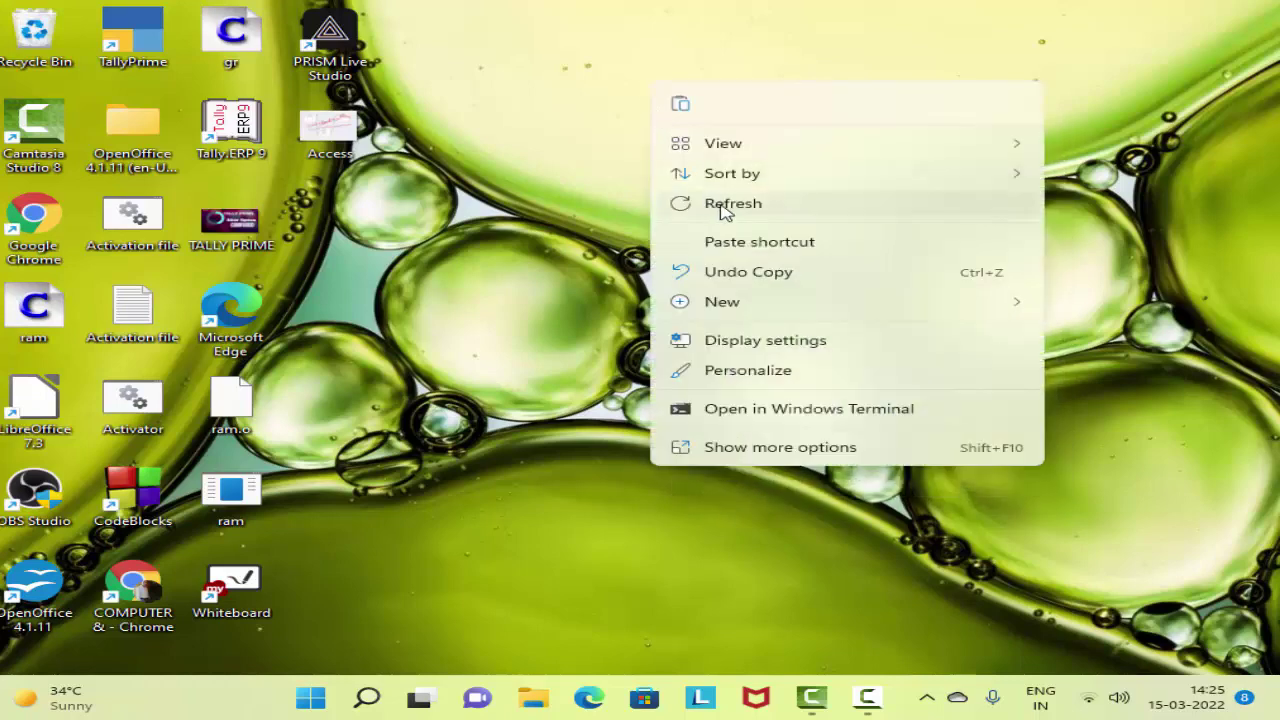
click(722, 205)
right_click(591, 74)
click(706, 187)
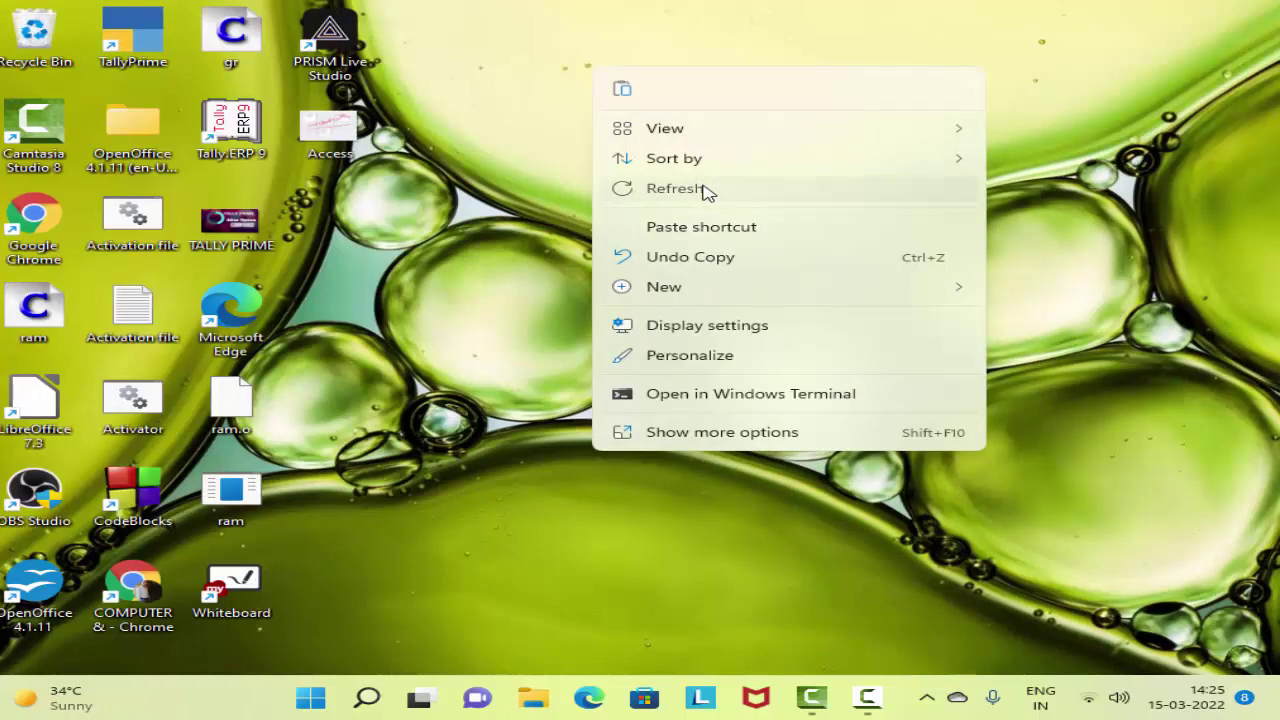
right_click(586, 110)
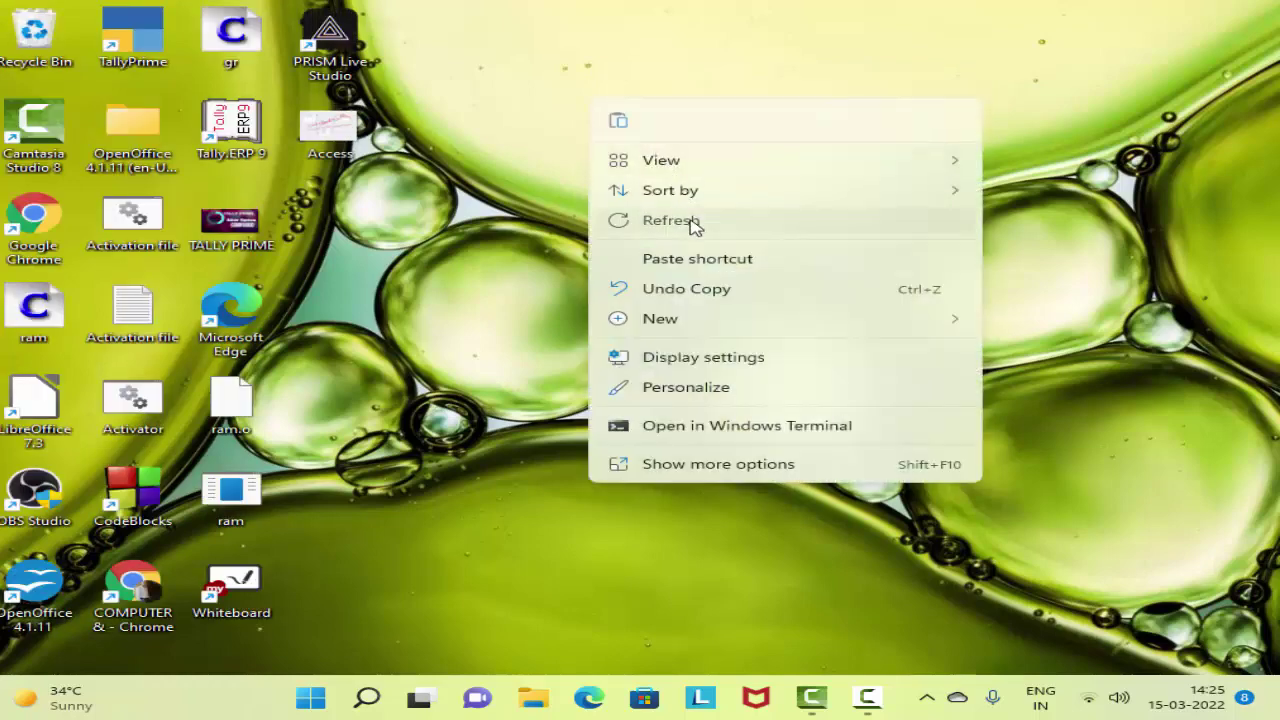
click(691, 222)
right_click(538, 110)
click(622, 216)
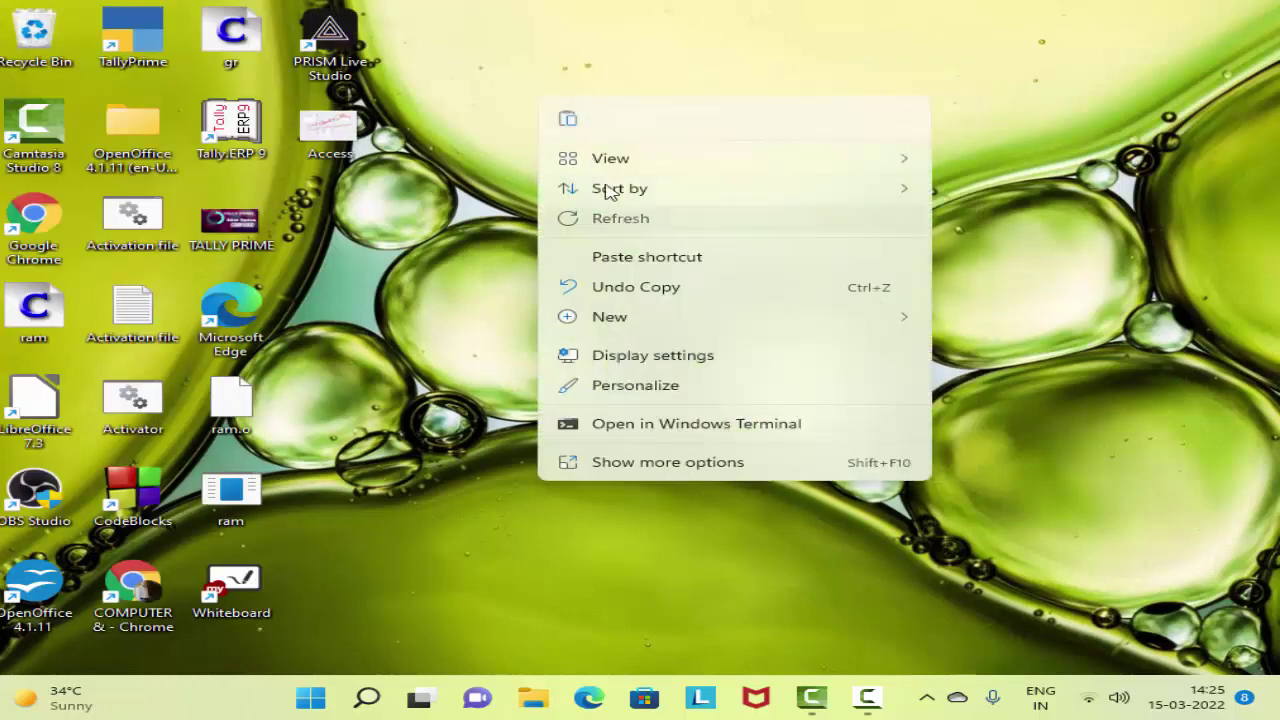
right_click(537, 88)
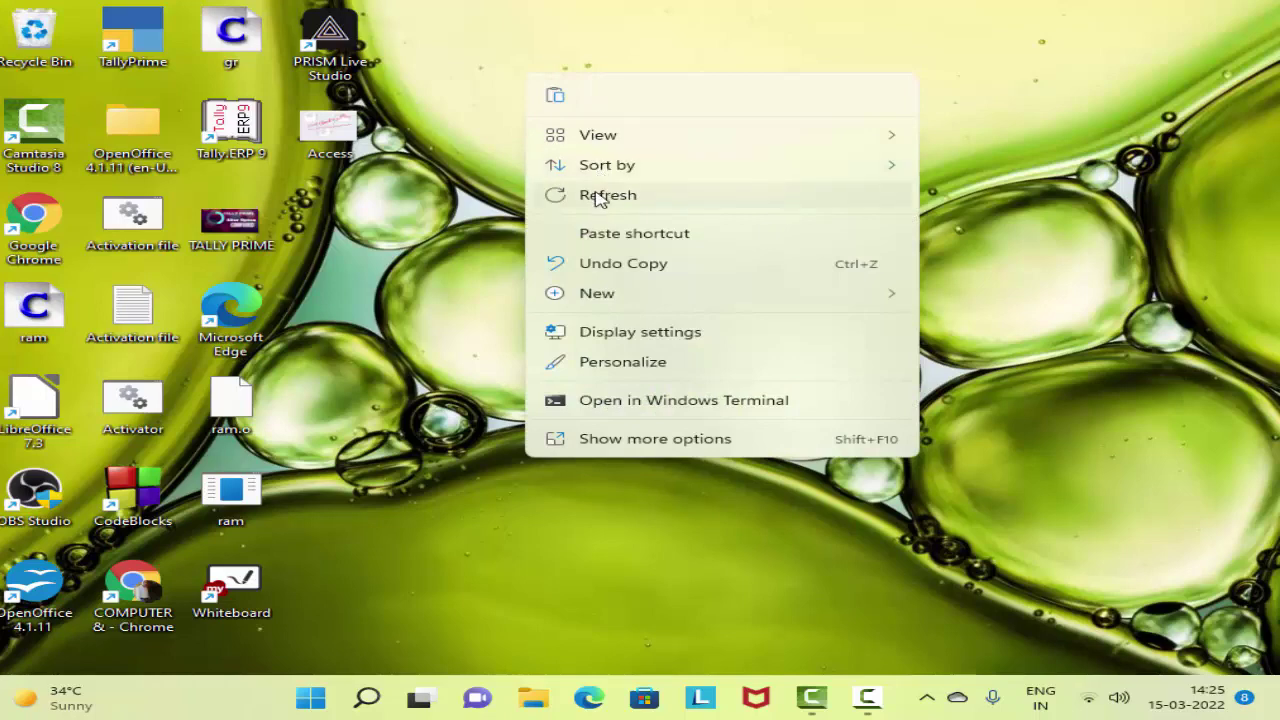
click(594, 193)
right_click(537, 94)
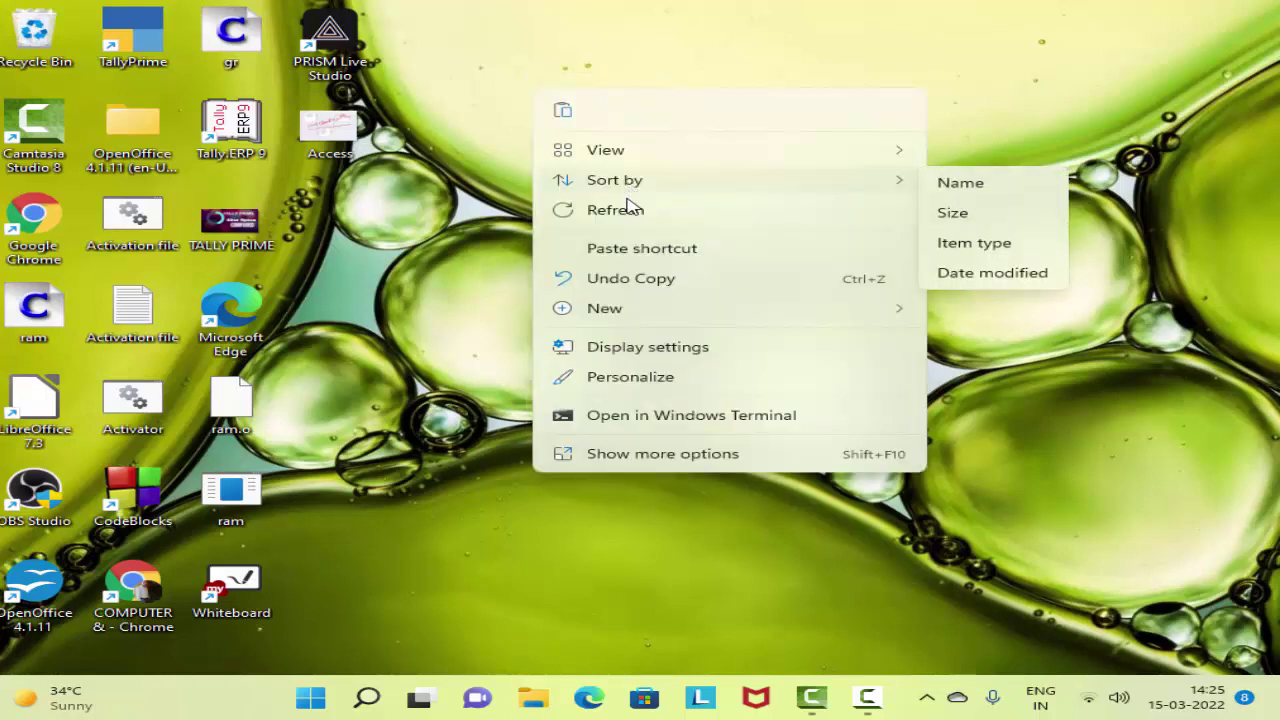
click(634, 209)
right_click(620, 82)
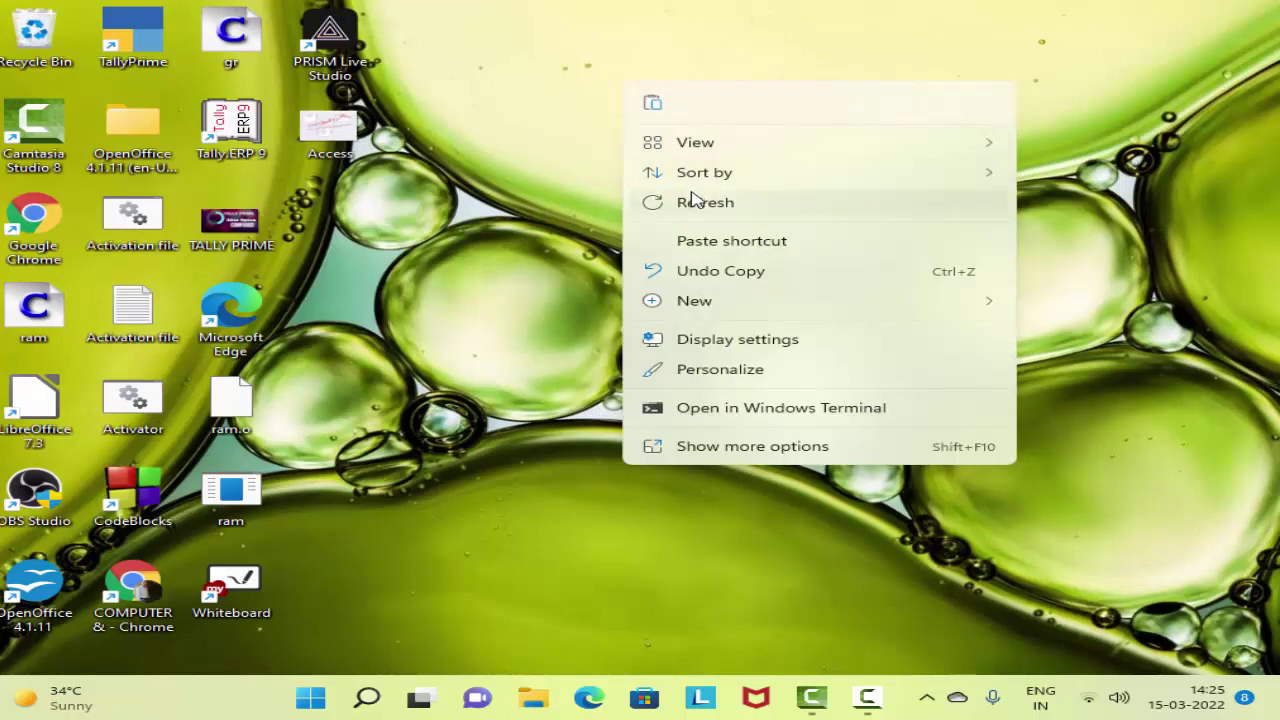
click(697, 203)
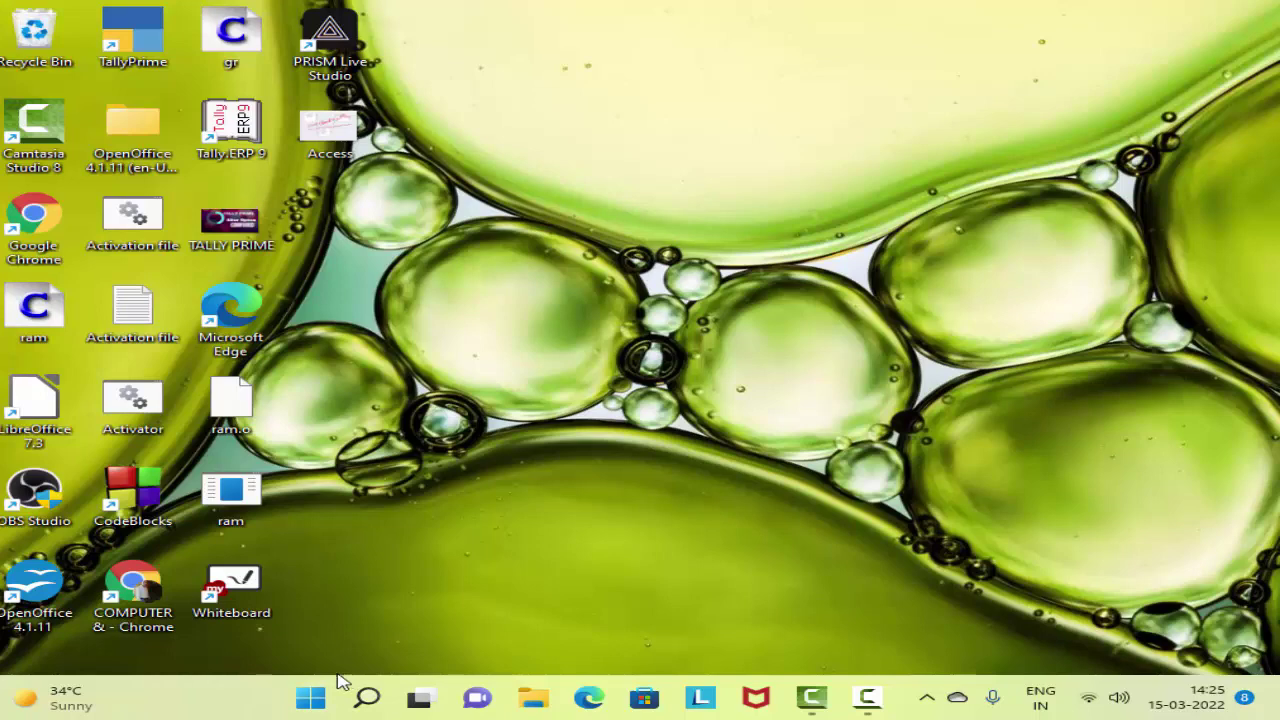
Step: Launch Access 2016 via a search for 'acc', skip activation, and create blank database Database23
click(311, 698)
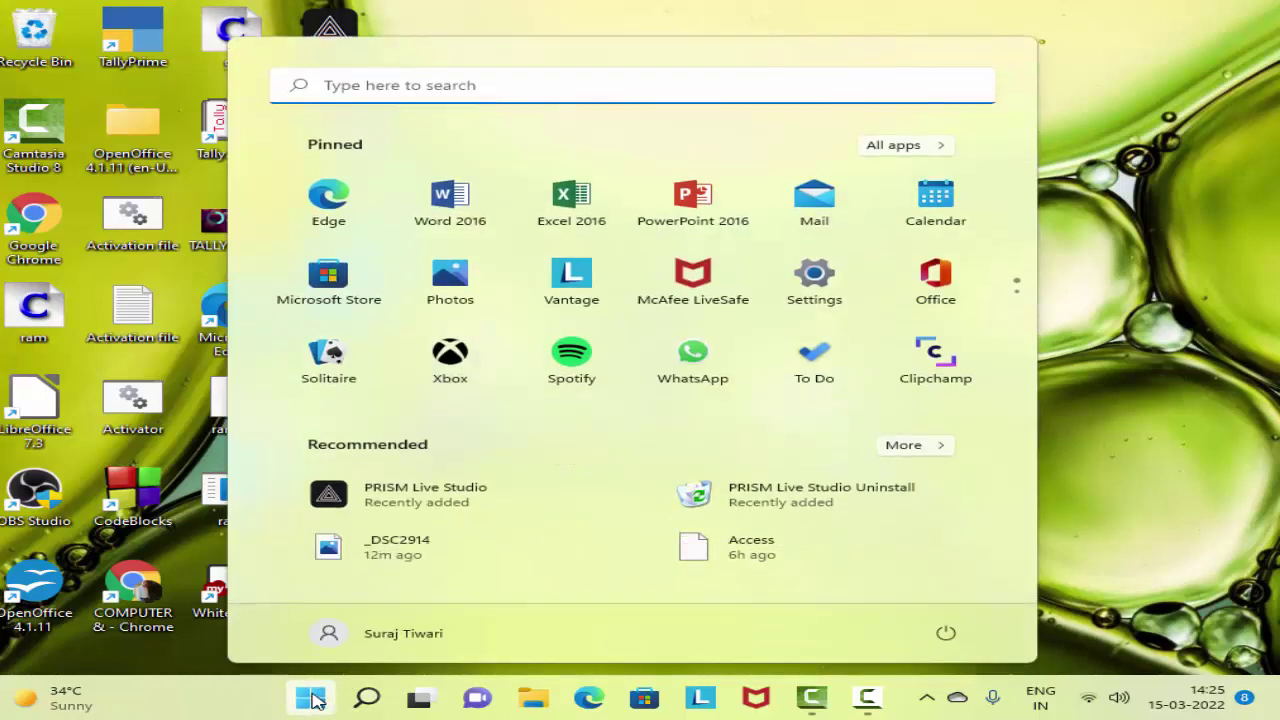
text(acc)
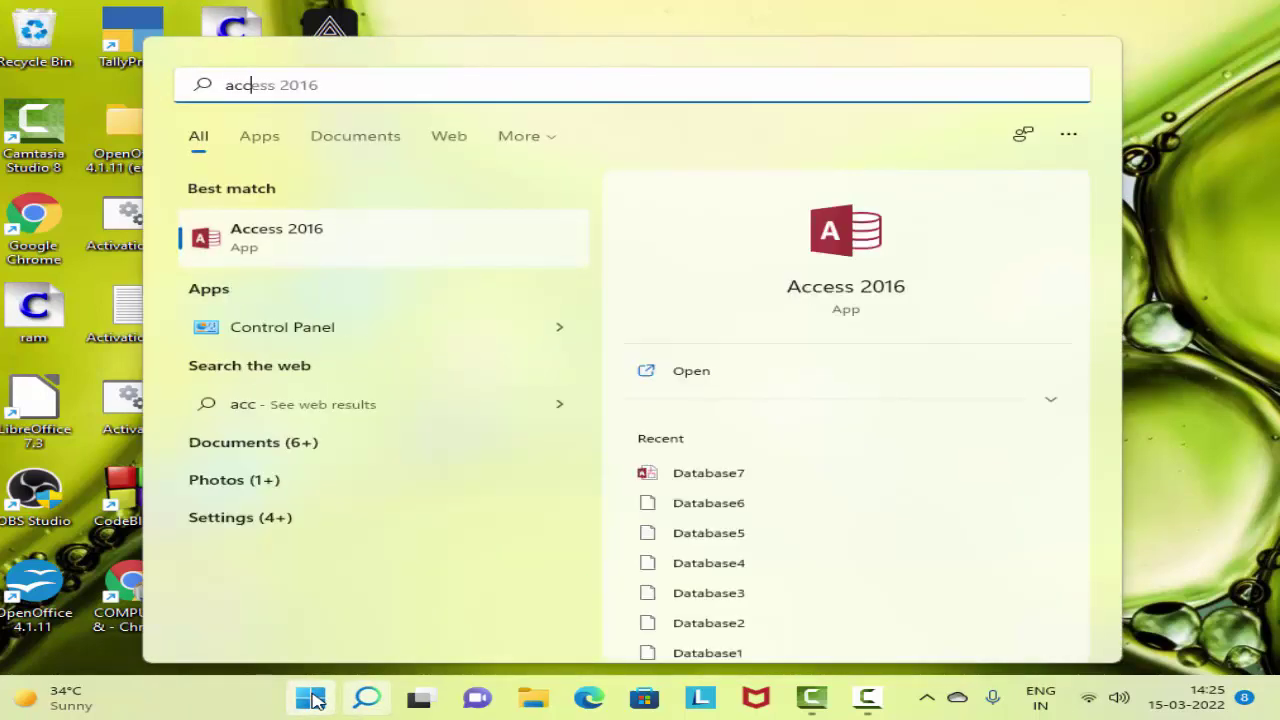
click(353, 224)
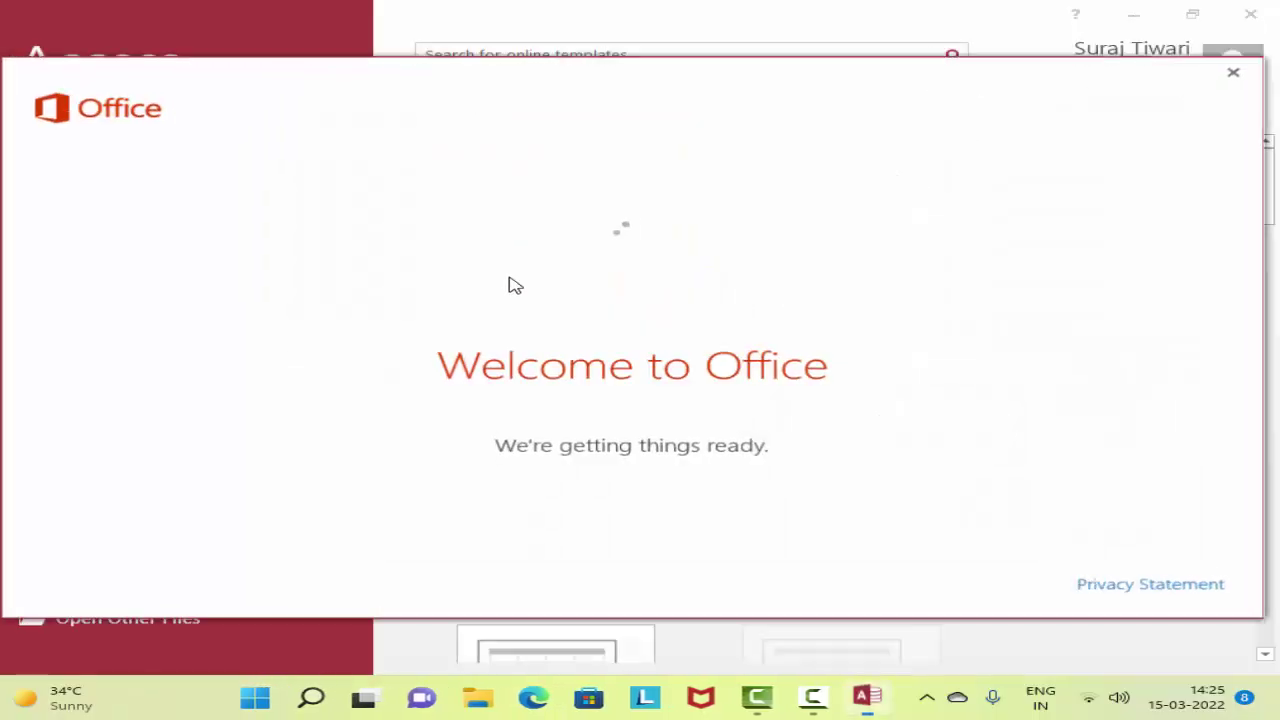
click(1233, 72)
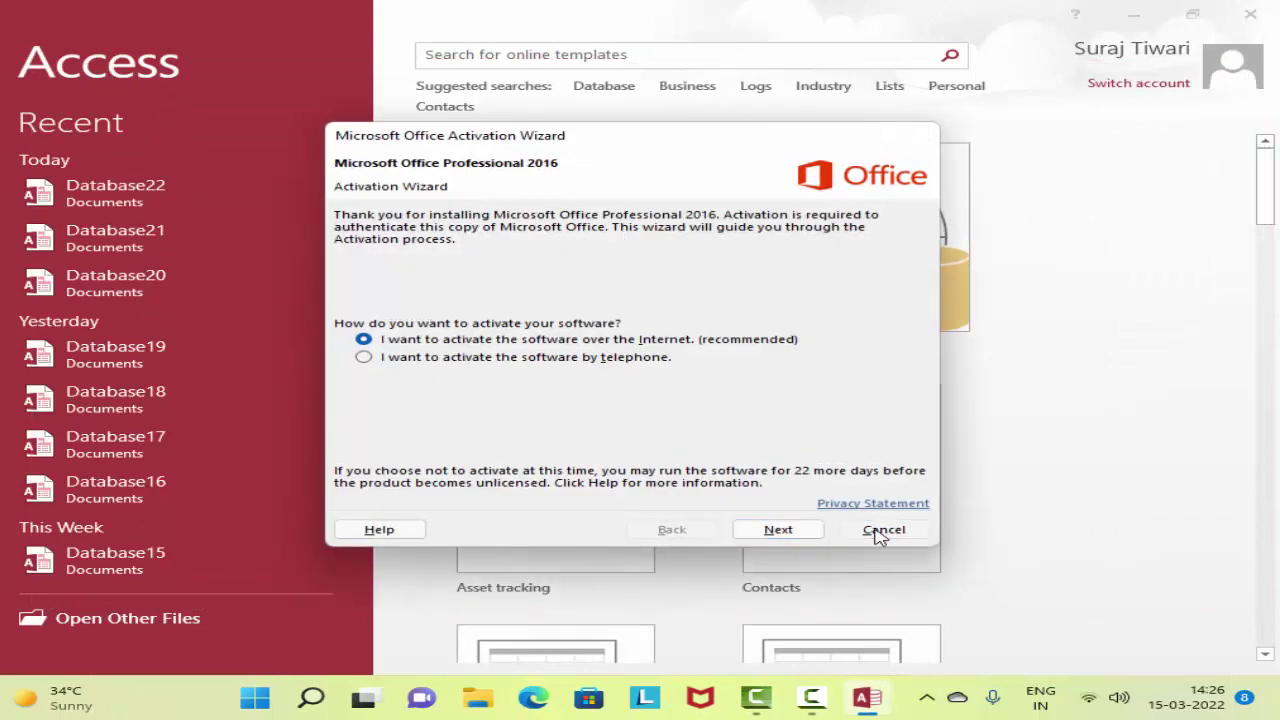
click(880, 533)
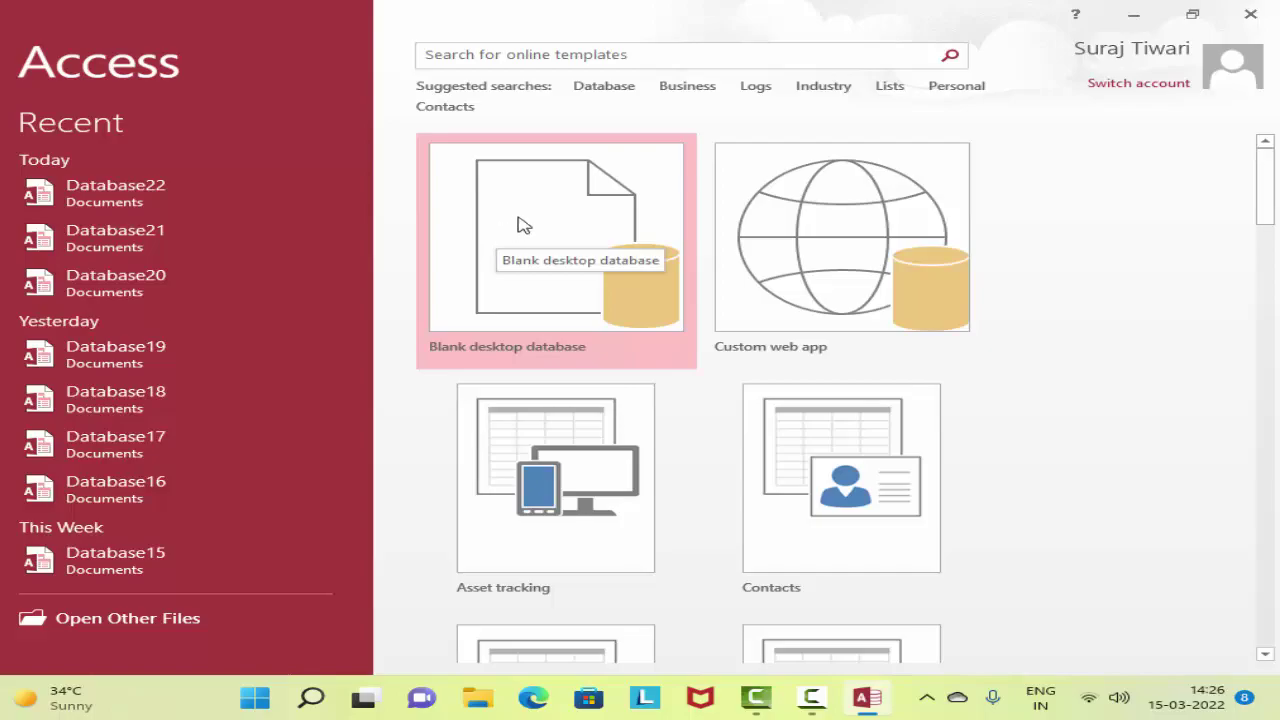
click(520, 224)
click(630, 450)
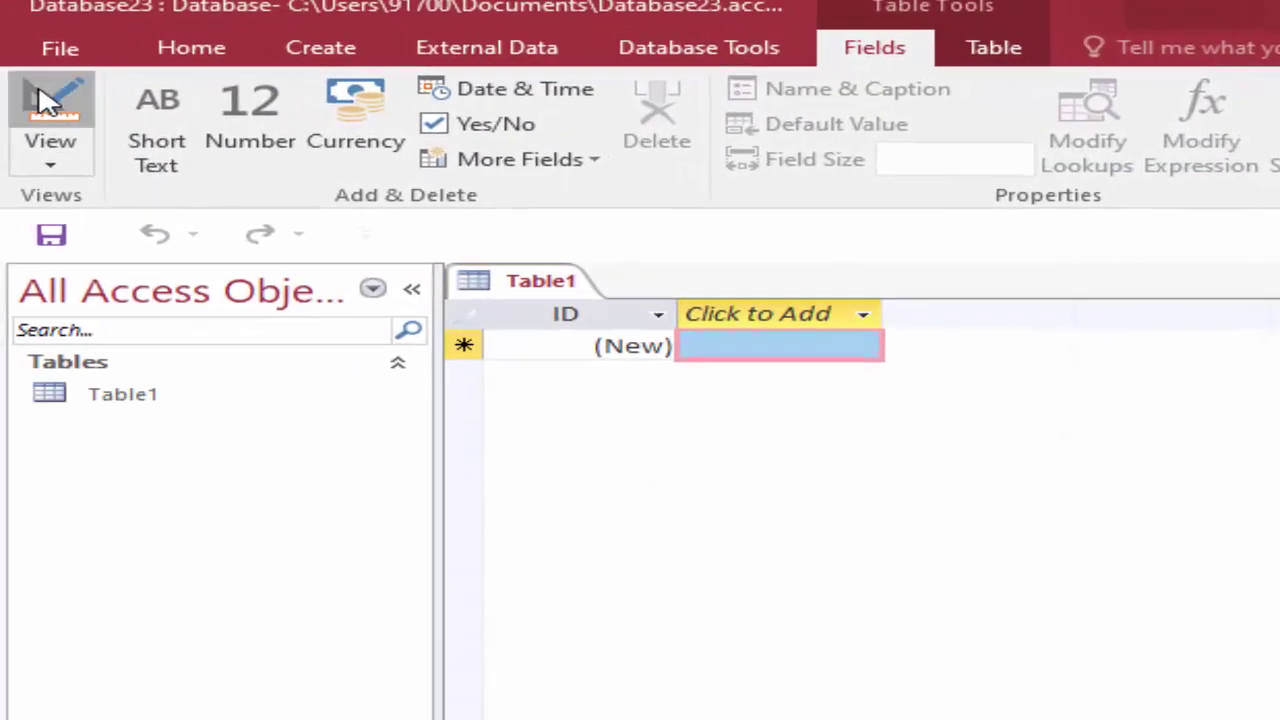
Step: Save Table1 under the name StudentT and enter Design view
click(38, 88)
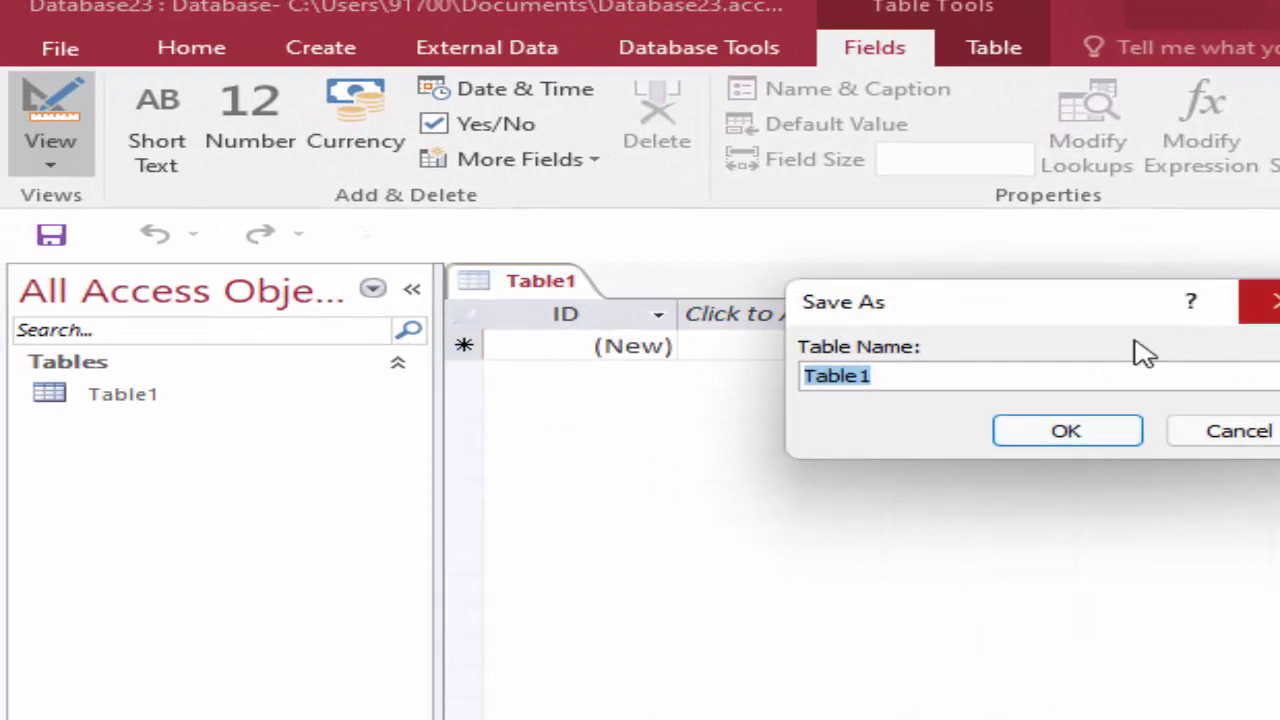
click(986, 372)
key(BackSpace)
key(BackSpace)
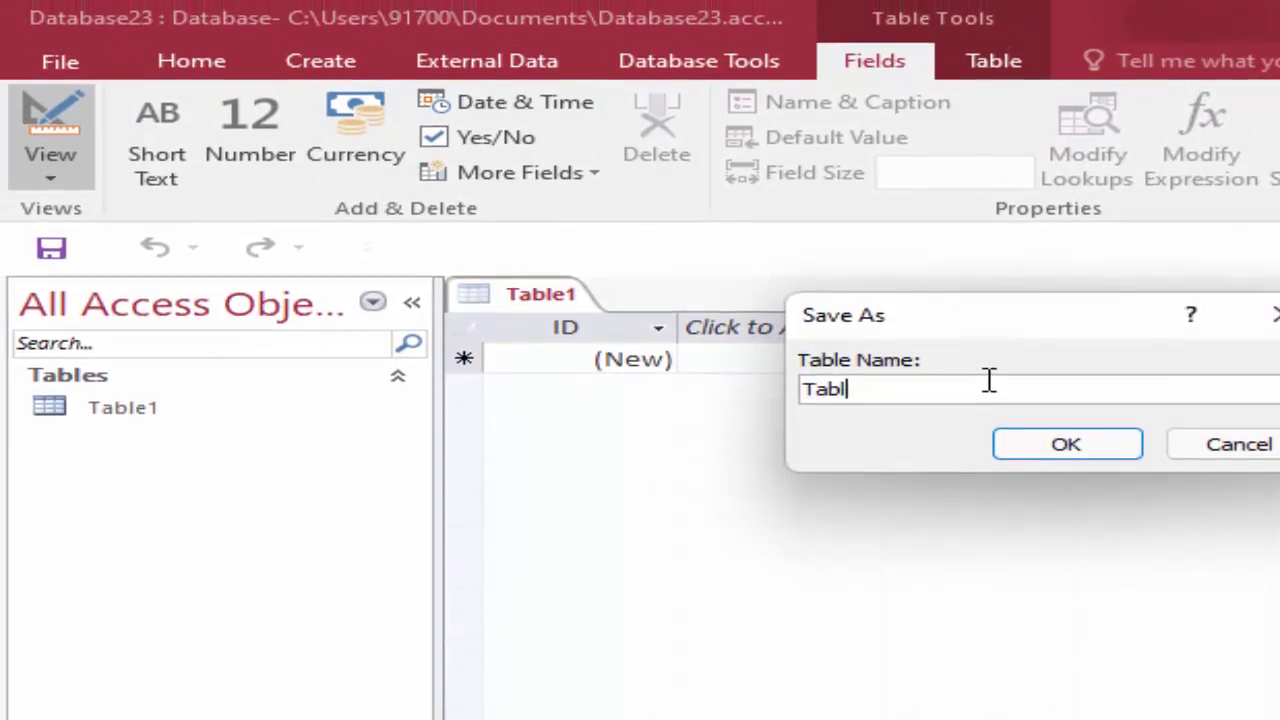
key(BackSpace)
key(BackSpace)
key(BackSpace)
text(Stu)
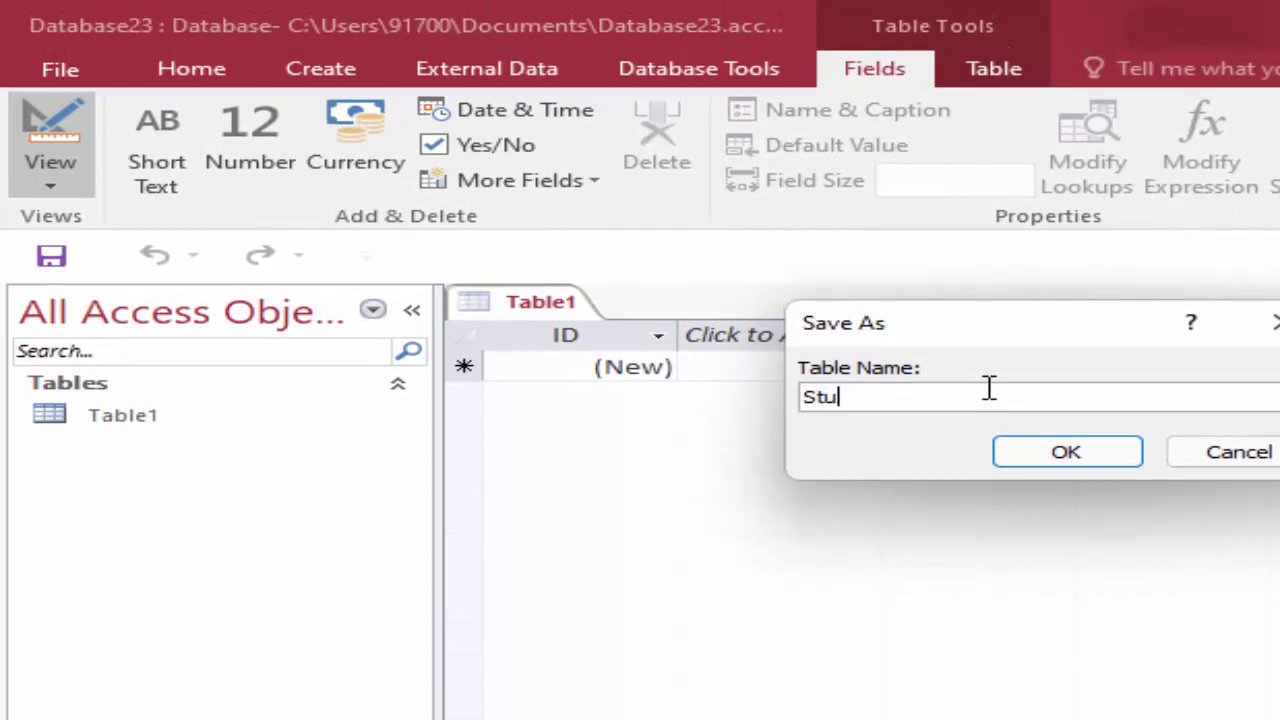
text(dentT)
key(Return)
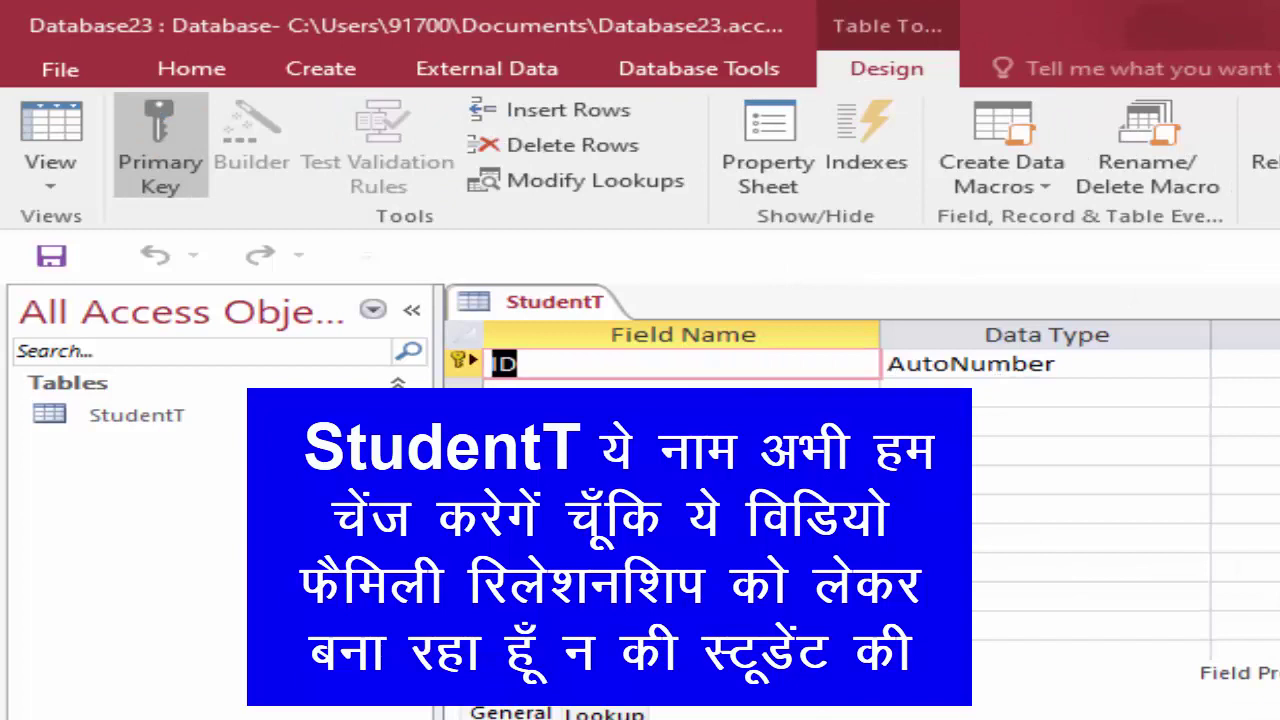
Step: Rename the ID key to S Id as Short Text and add a Student's Name field
click(671, 368)
key(BackSpace)
key(BackSpace)
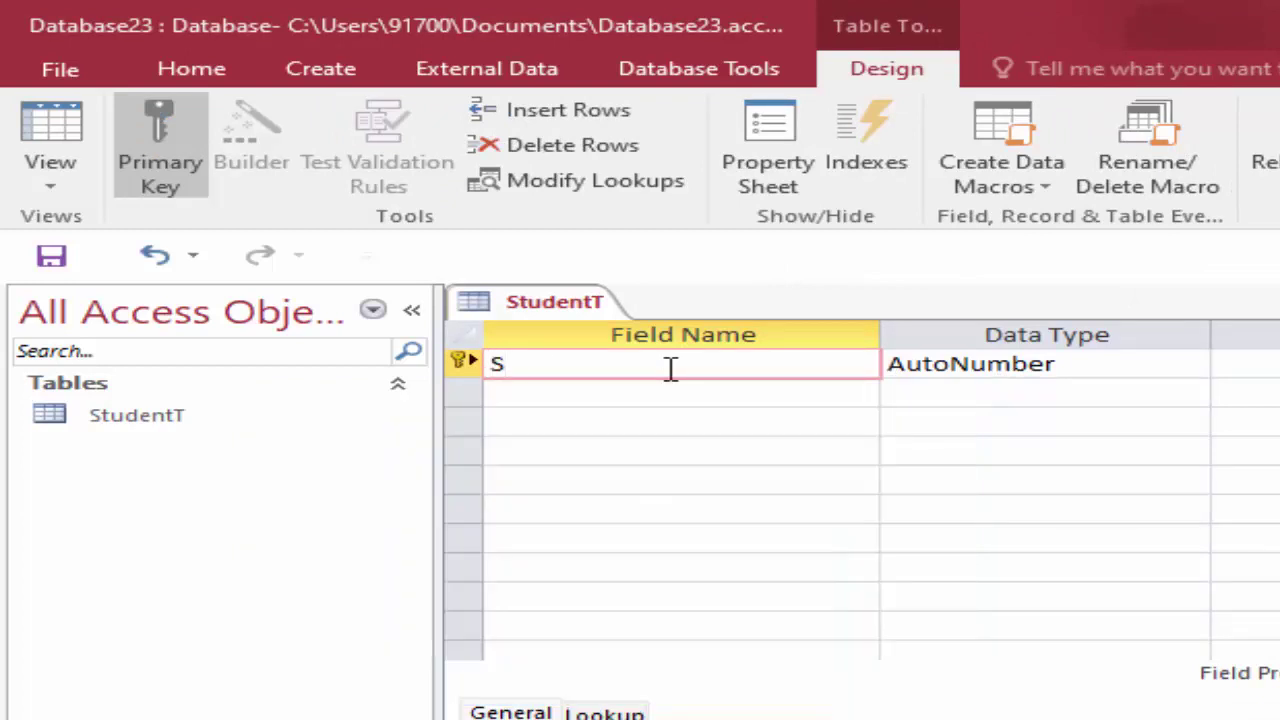
text( Id)
click(1168, 362)
click(1192, 366)
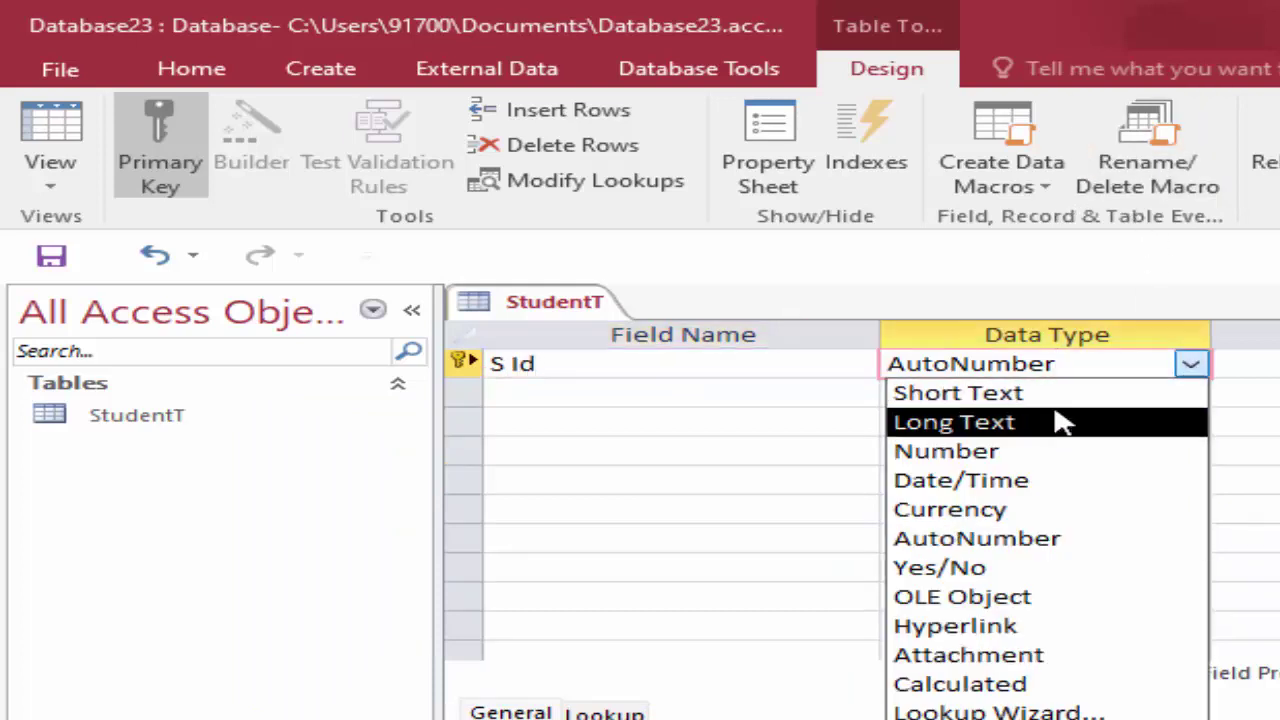
key(Up)
key(Return)
click(660, 392)
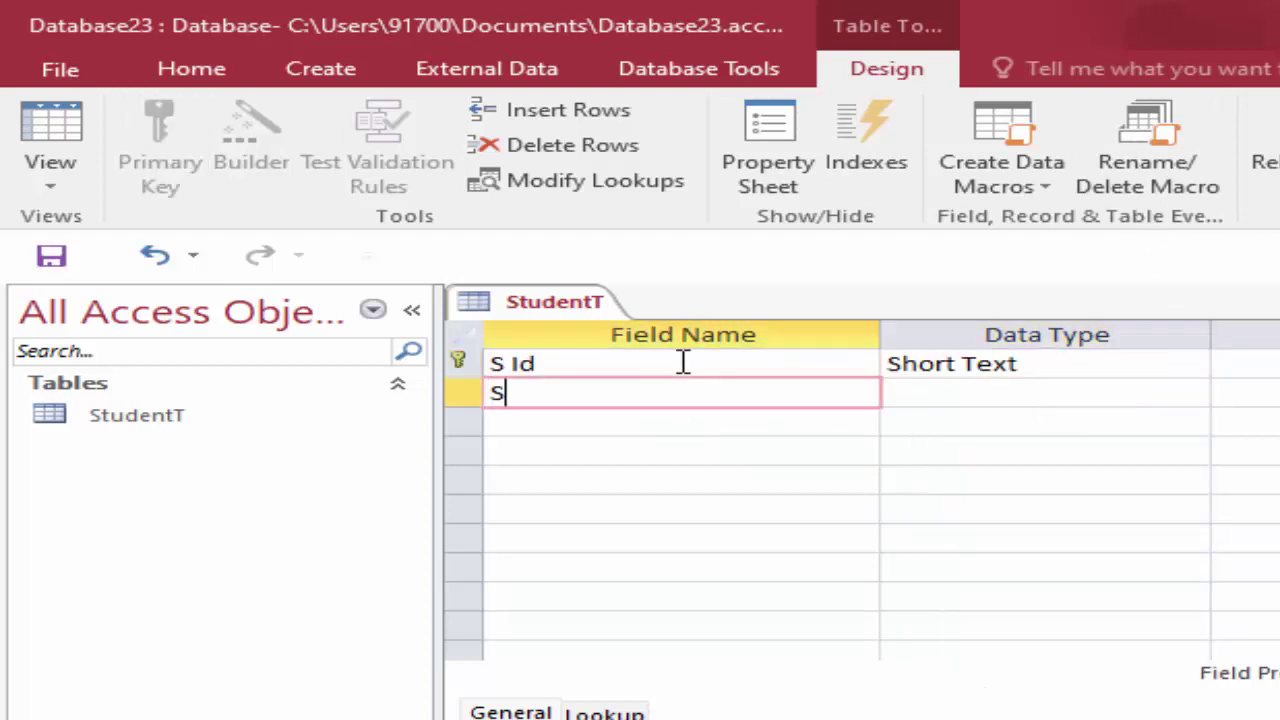
text(tuden)
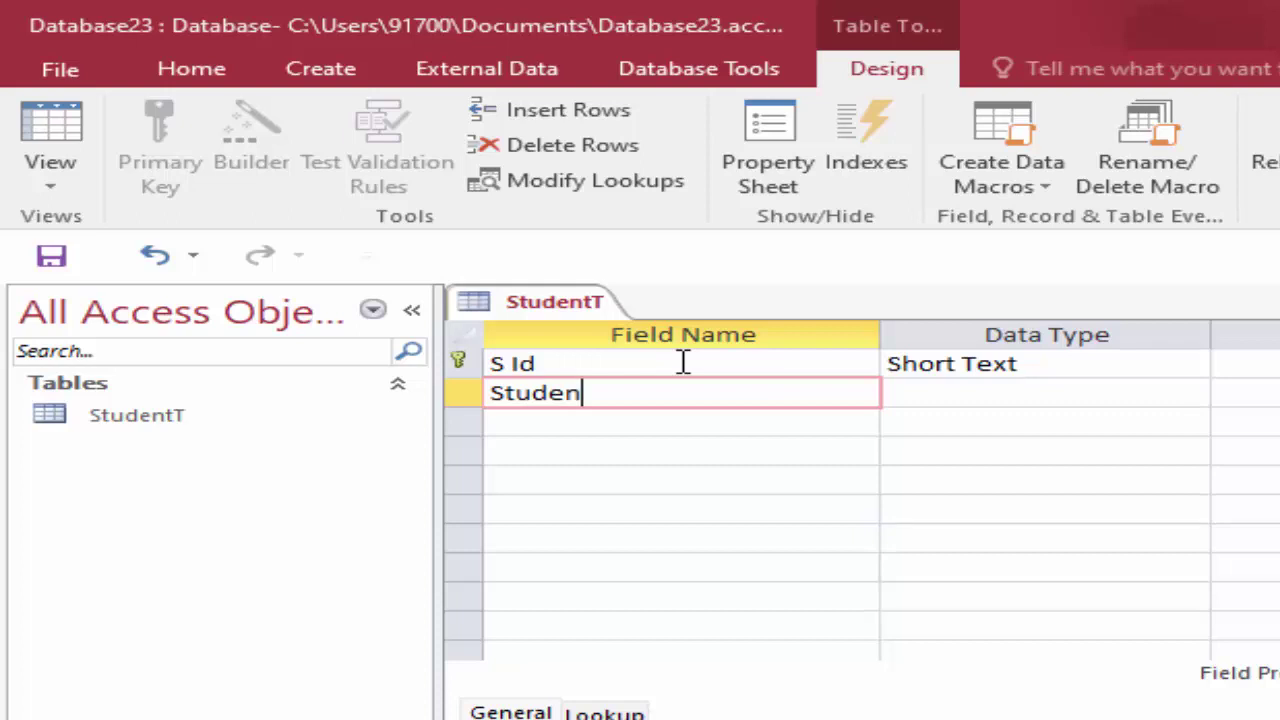
text(t's Na)
text(m)
text(e)
key(Tab)
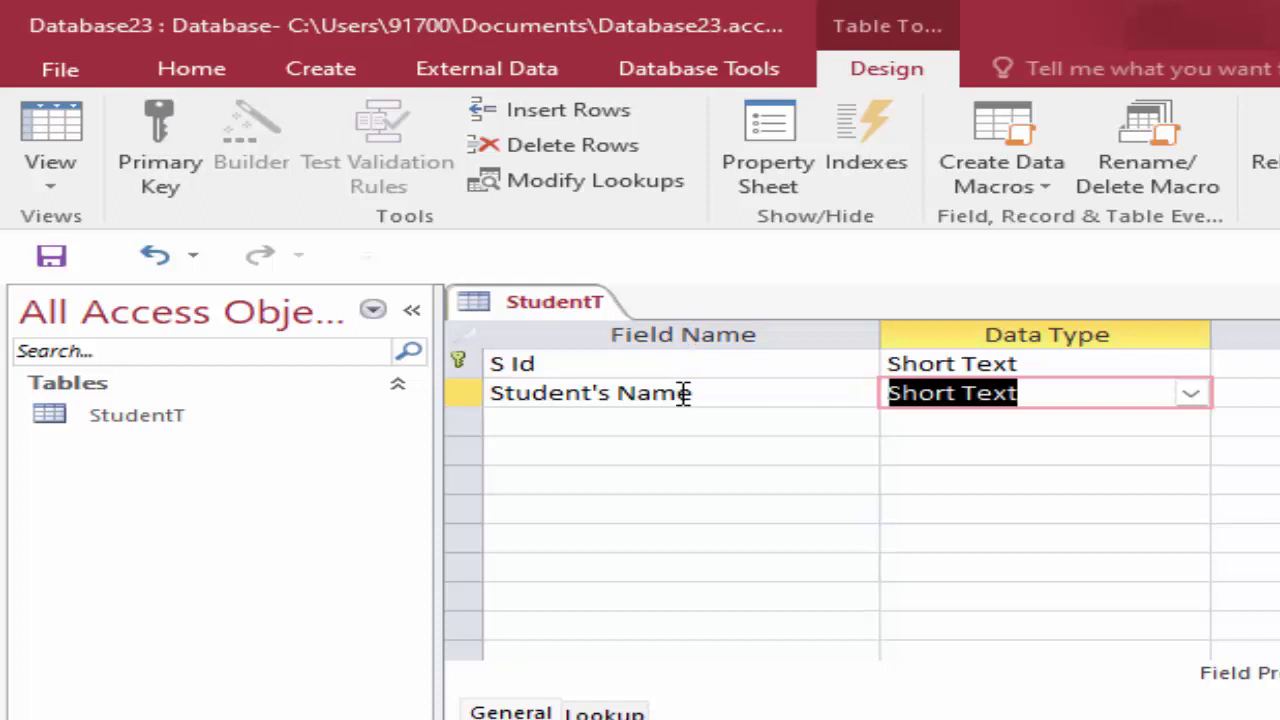
click(33, 130)
Step: Save the design and enter the first record, S01, with its student name
click(990, 660)
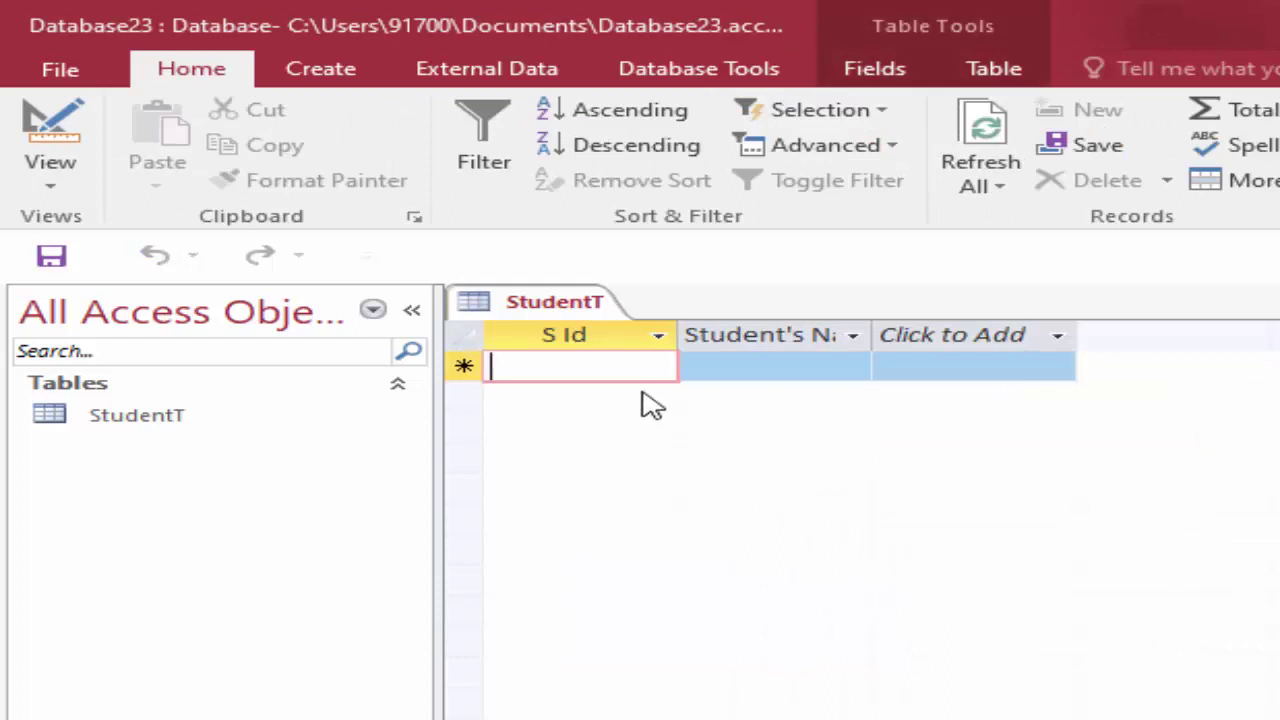
text(S01)
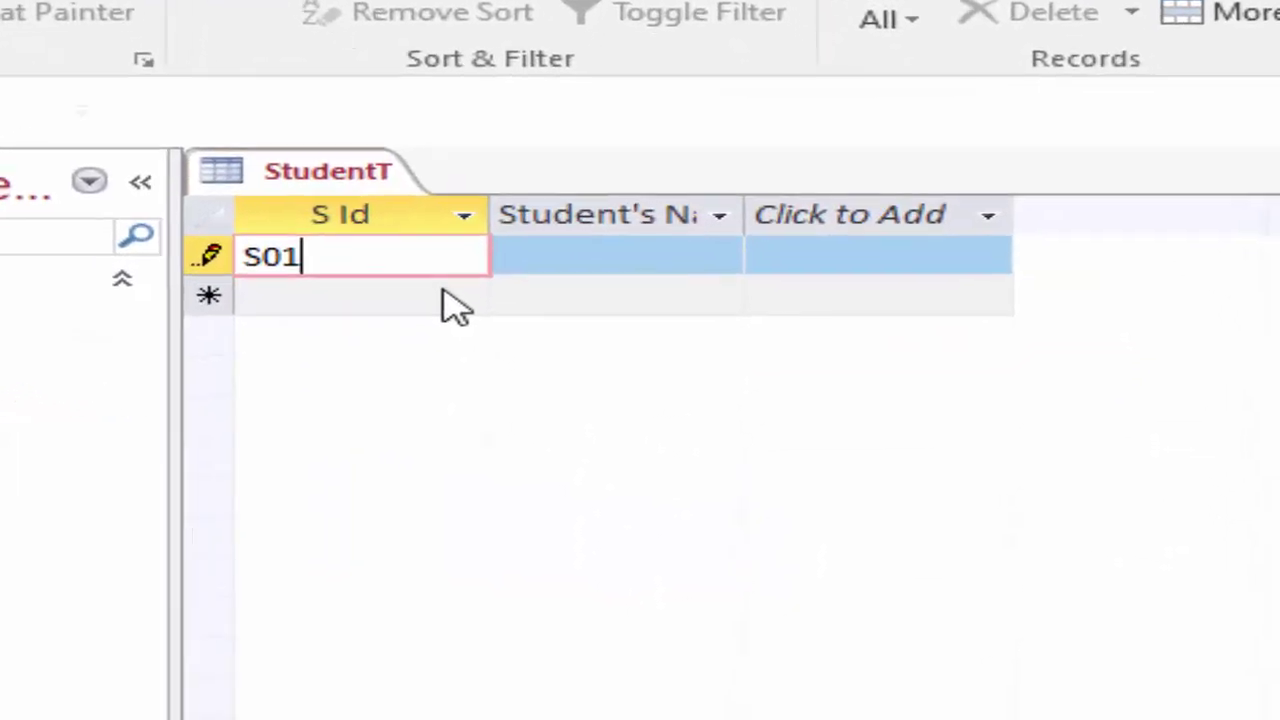
key(Tab)
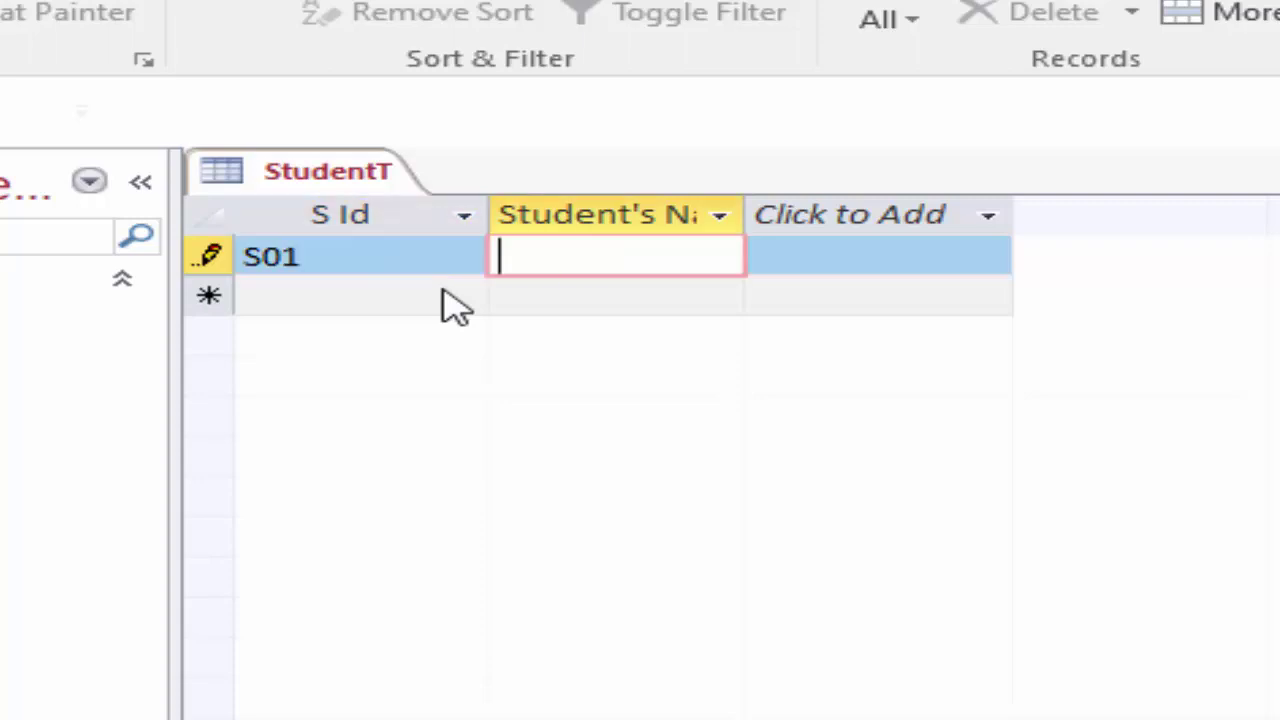
text(Ram)
key(Tab)
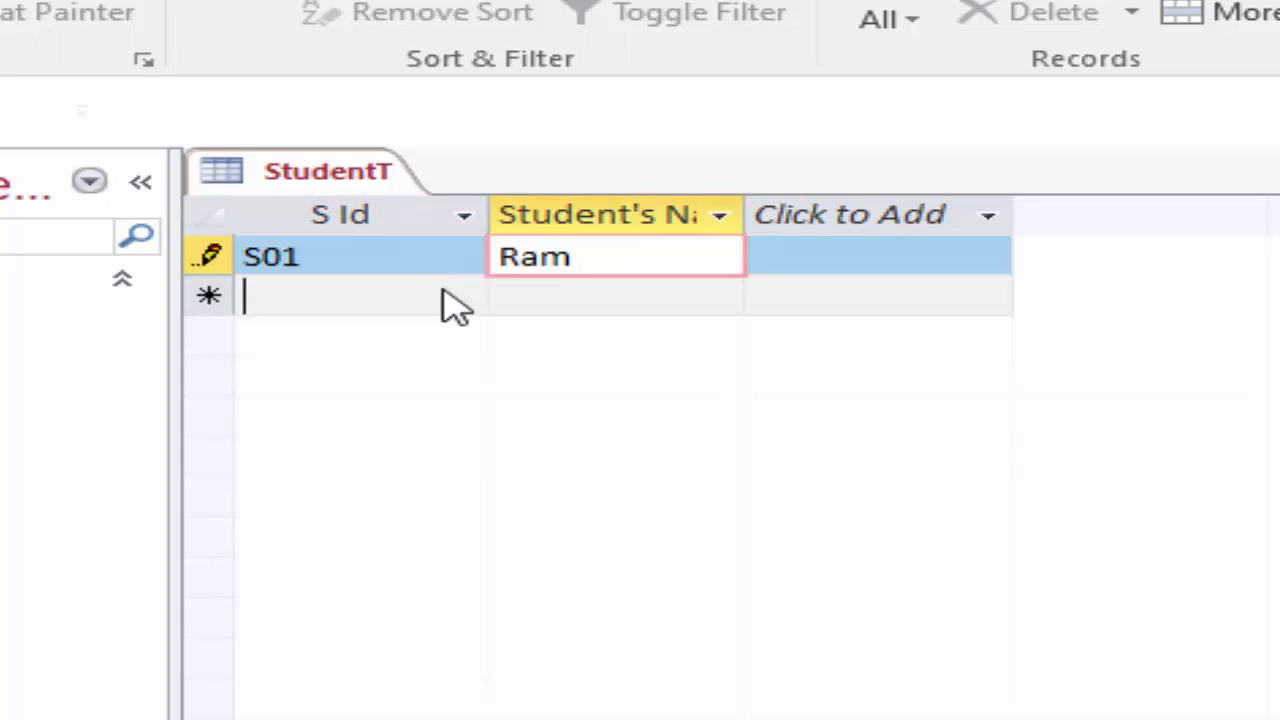
Step: Add records S02 and S03 with their student names and save the table
text(S)
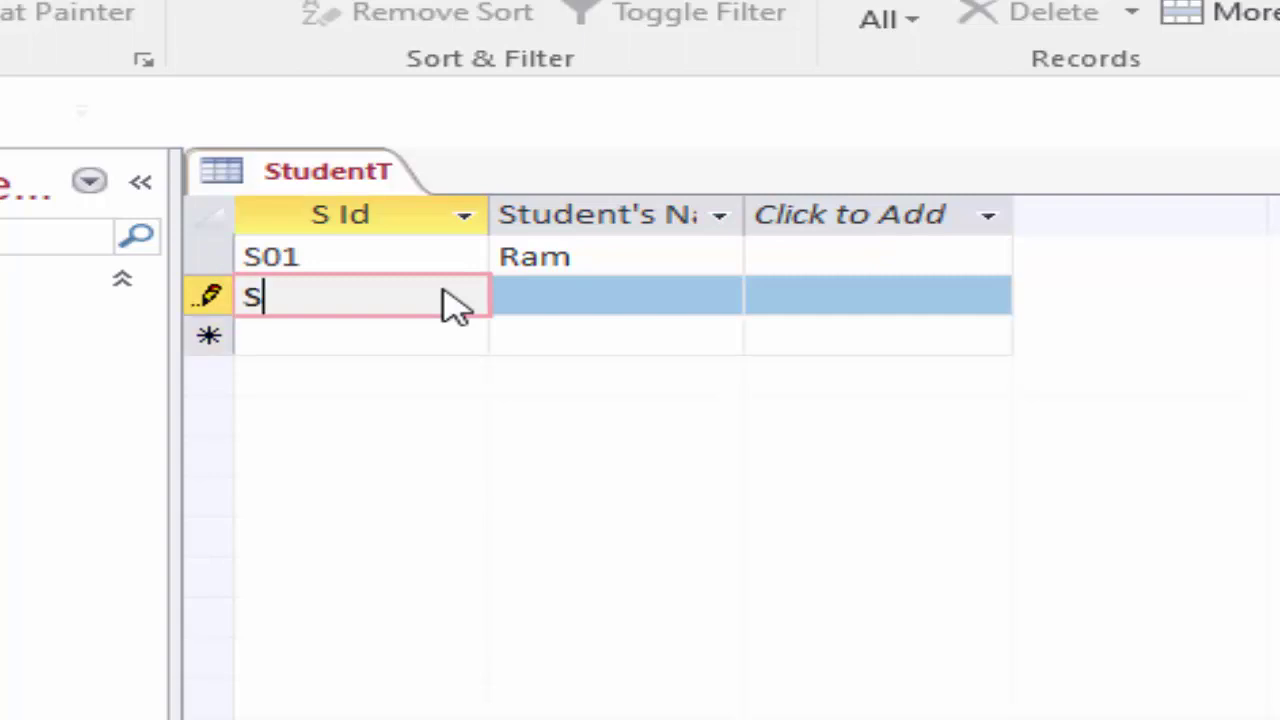
text(02)
key(Tab)
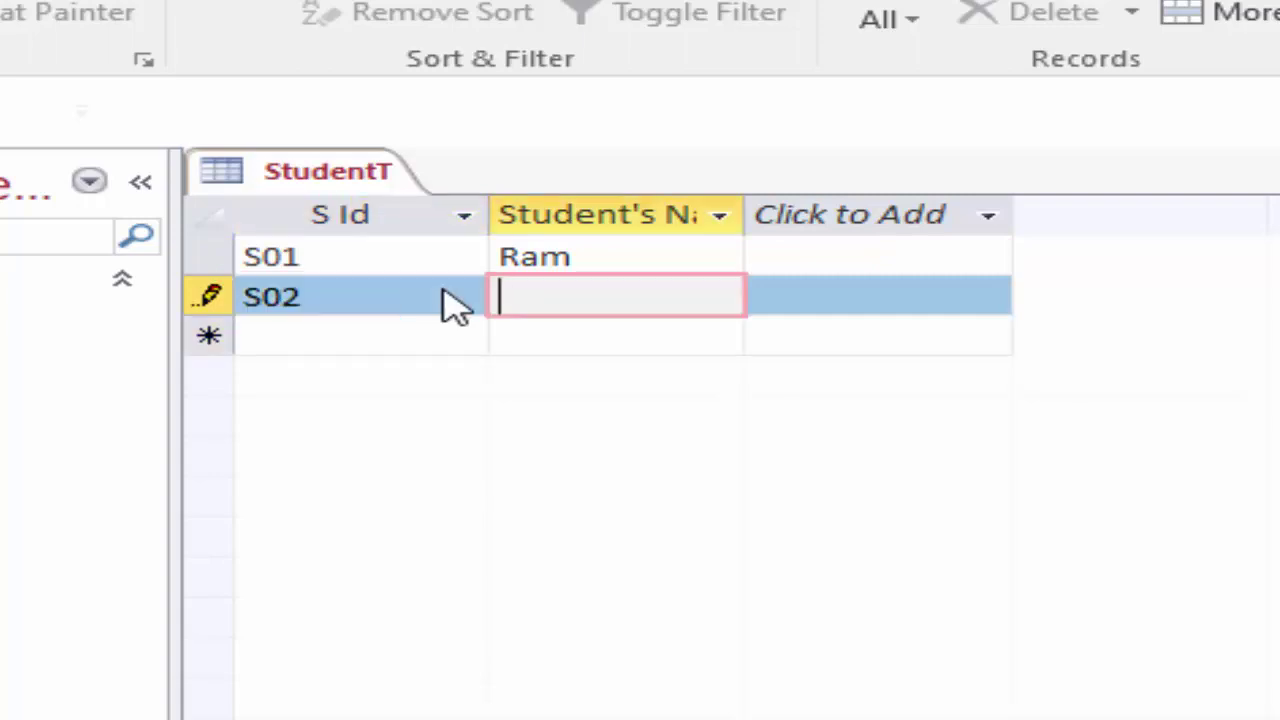
text(Shy)
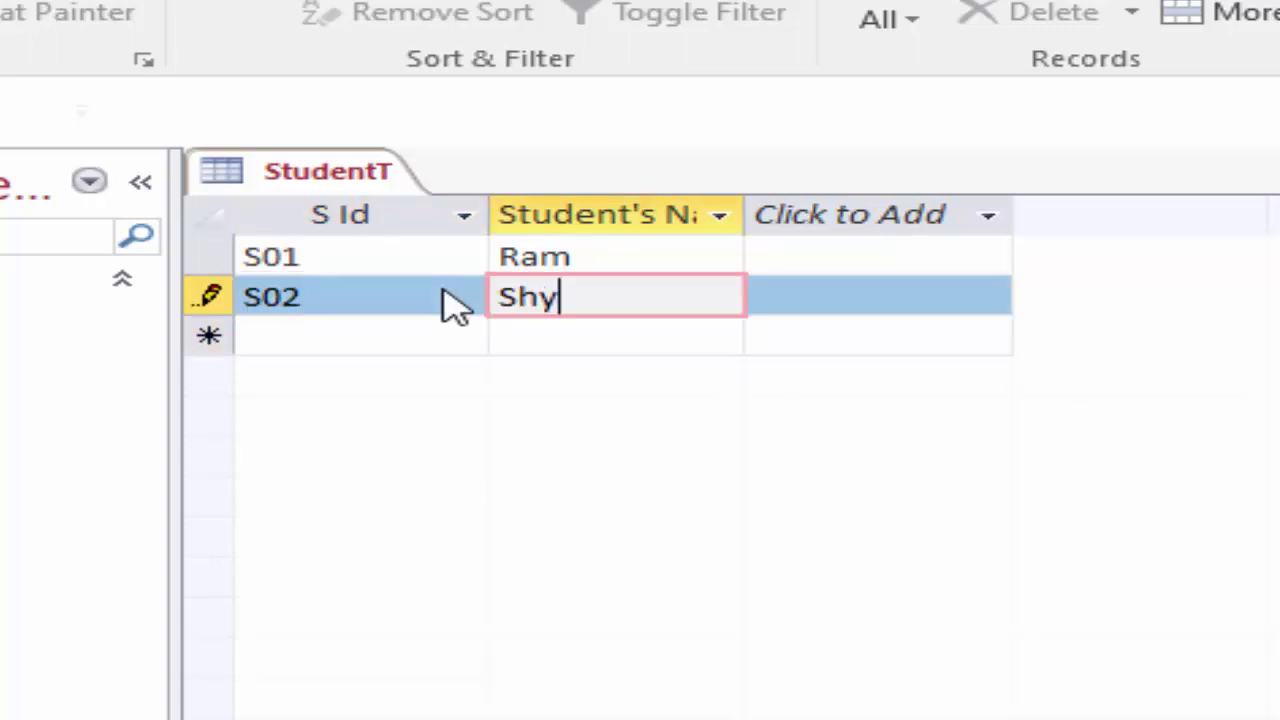
text(am)
key(Tab)
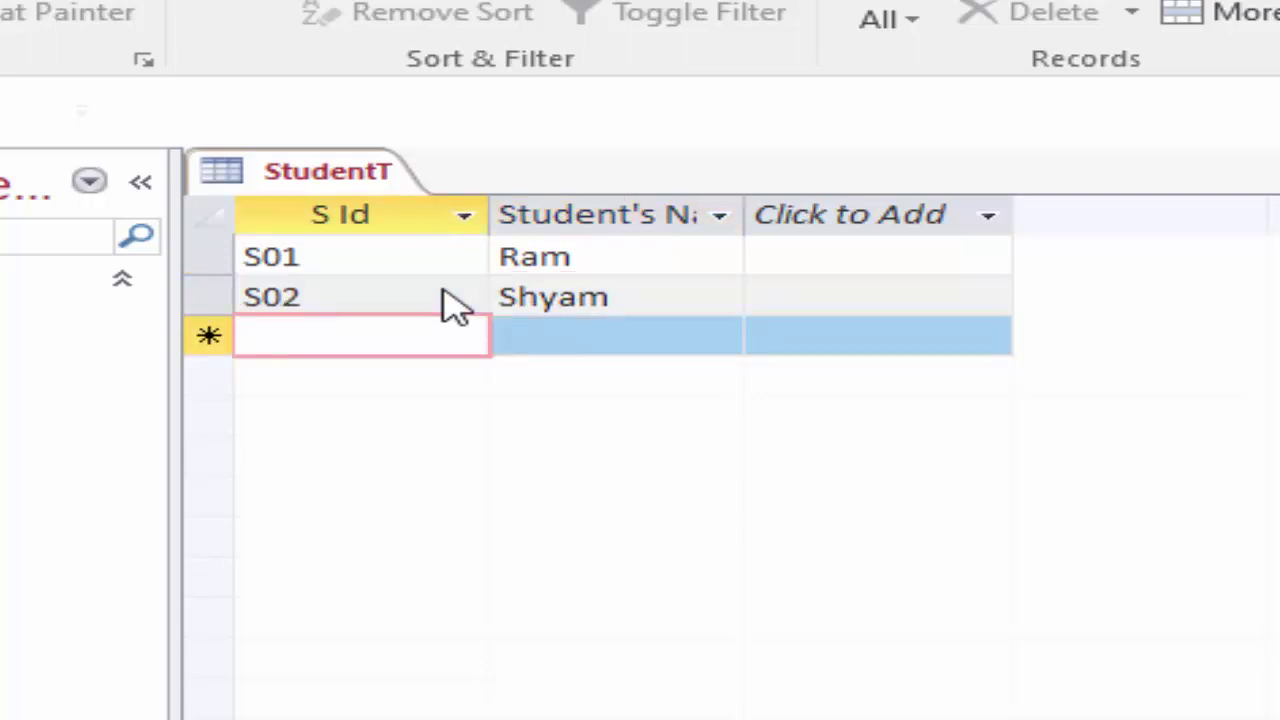
text(S)
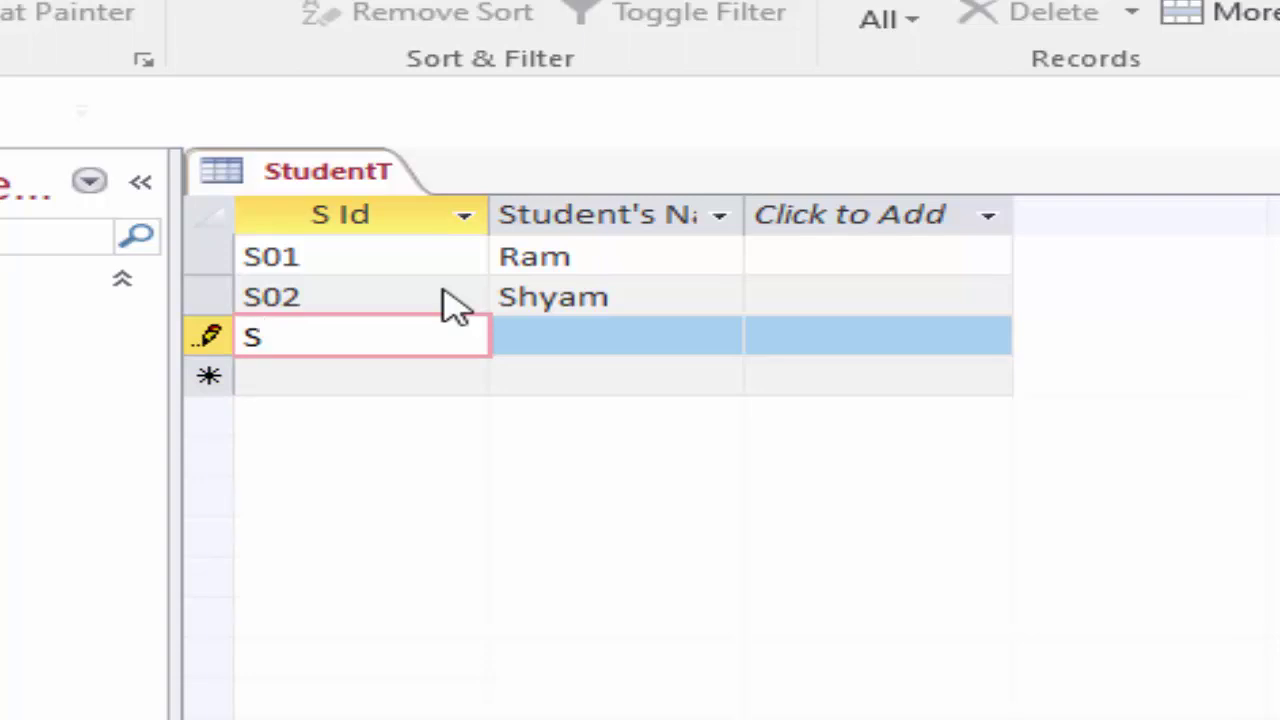
text(0)
text(3)
key(Tab)
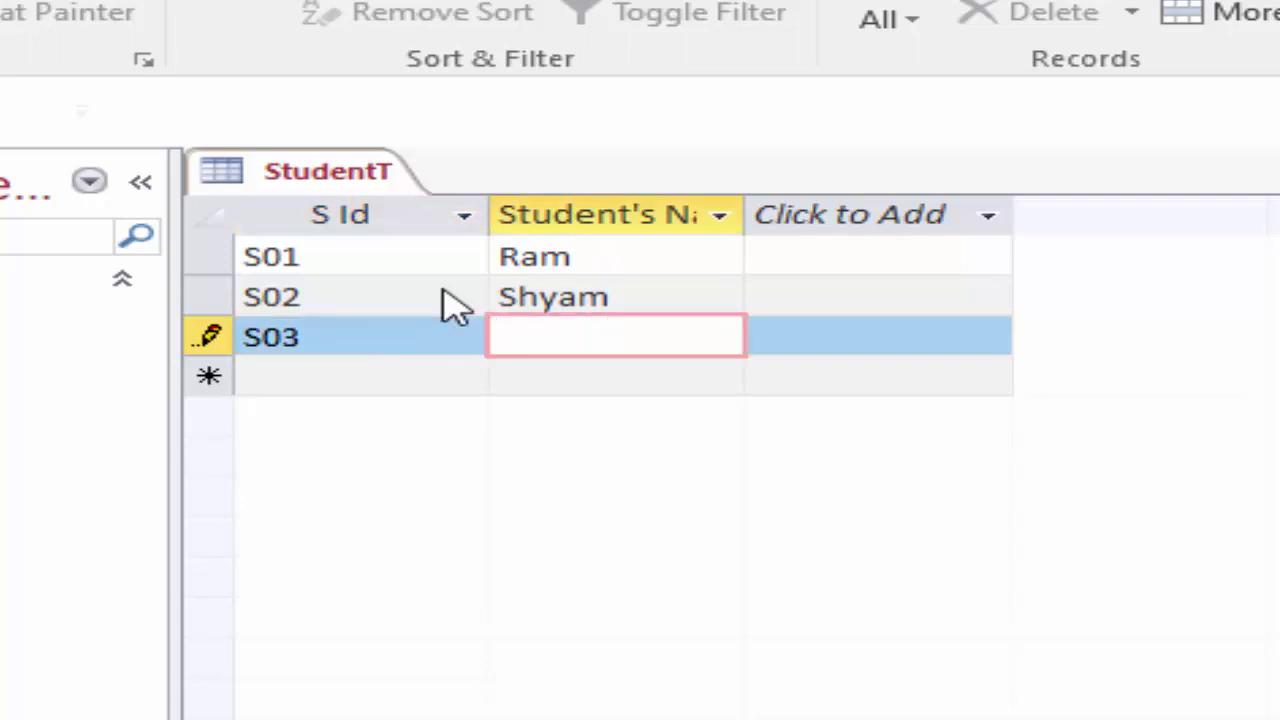
text(M)
text(anoj)
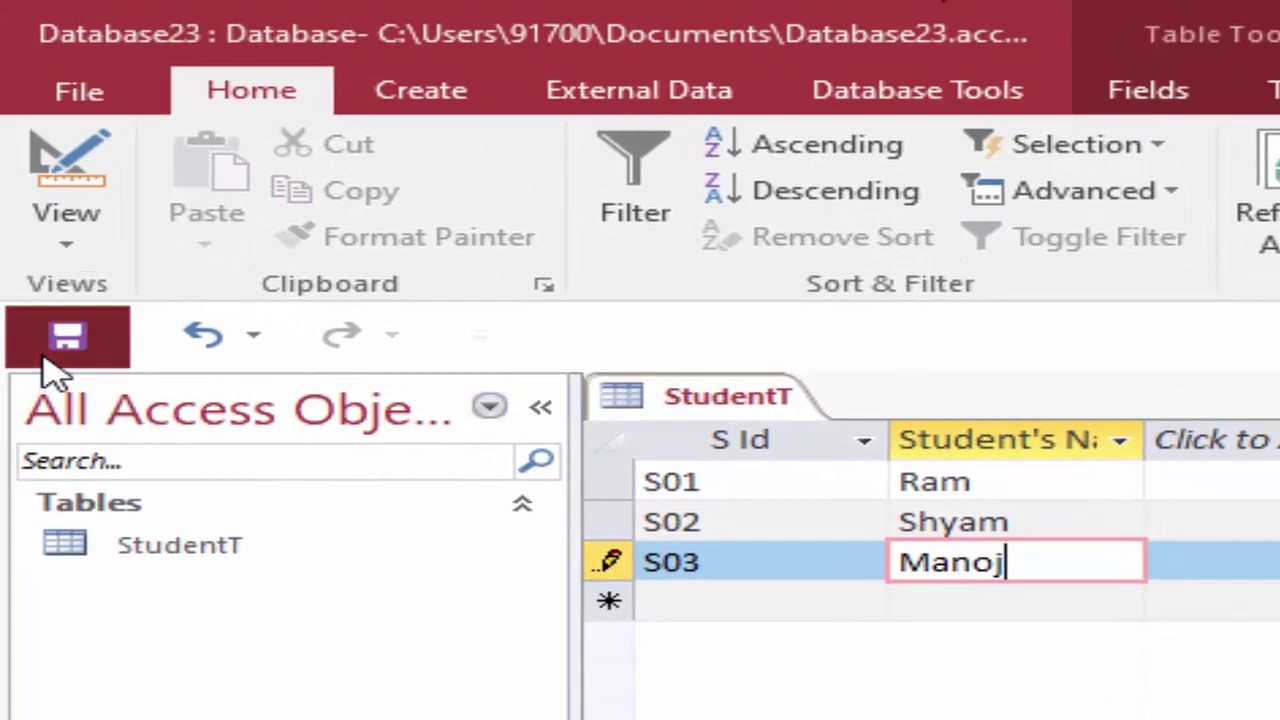
click(50, 345)
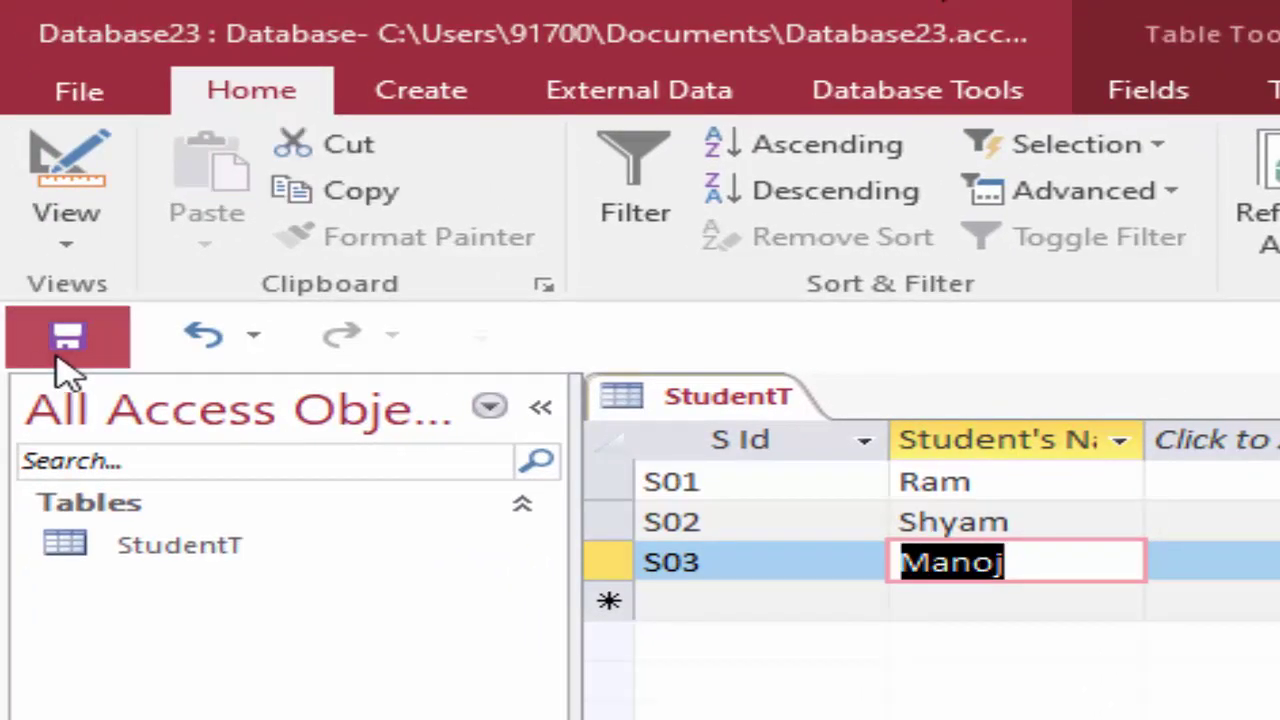
Step: Close the StudentT table and create a new blank table
right_click(665, 395)
click(724, 488)
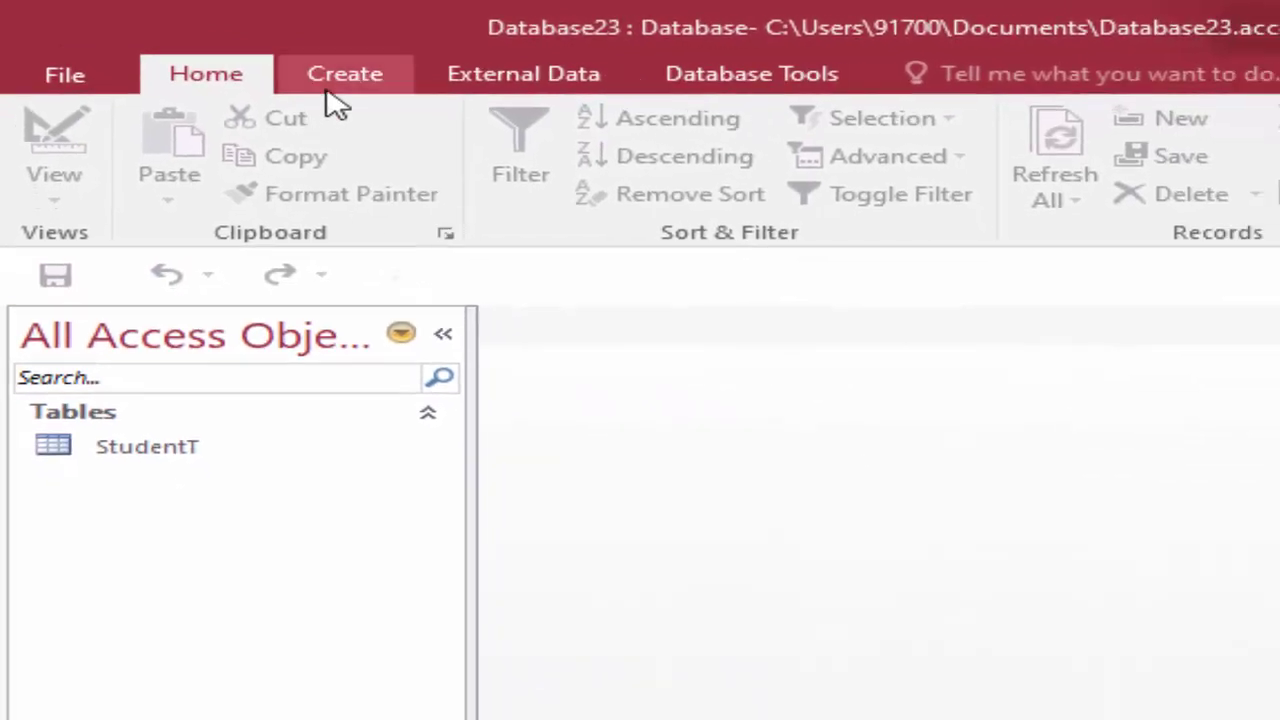
click(328, 88)
click(222, 150)
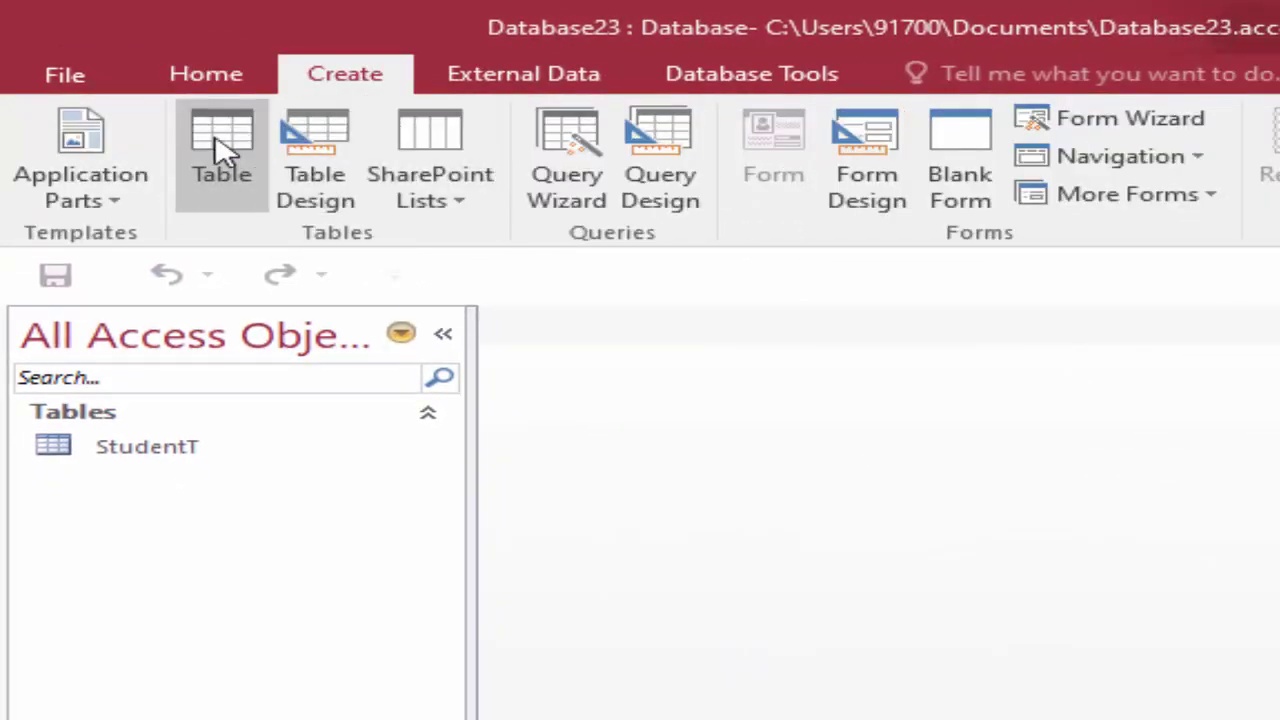
Step: Save the new table as Fther'sT and show it in Design view
click(38, 130)
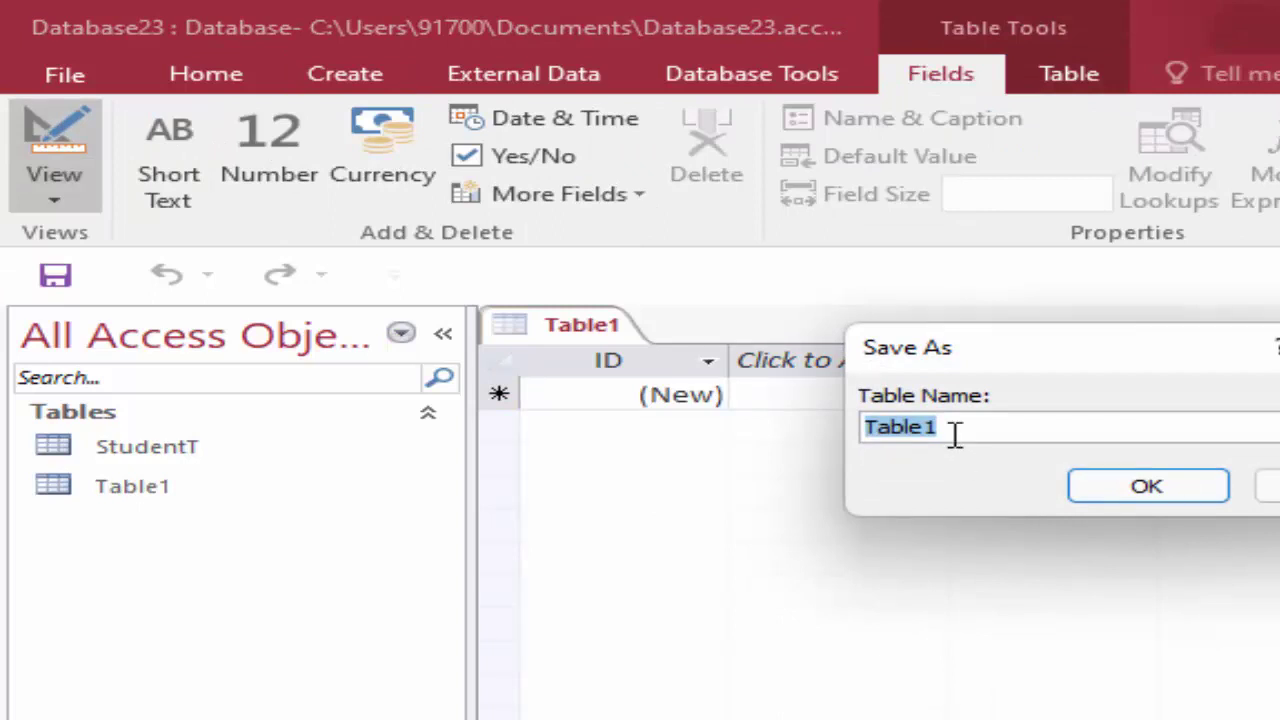
key(BackSpace)
text(Fther'sT)
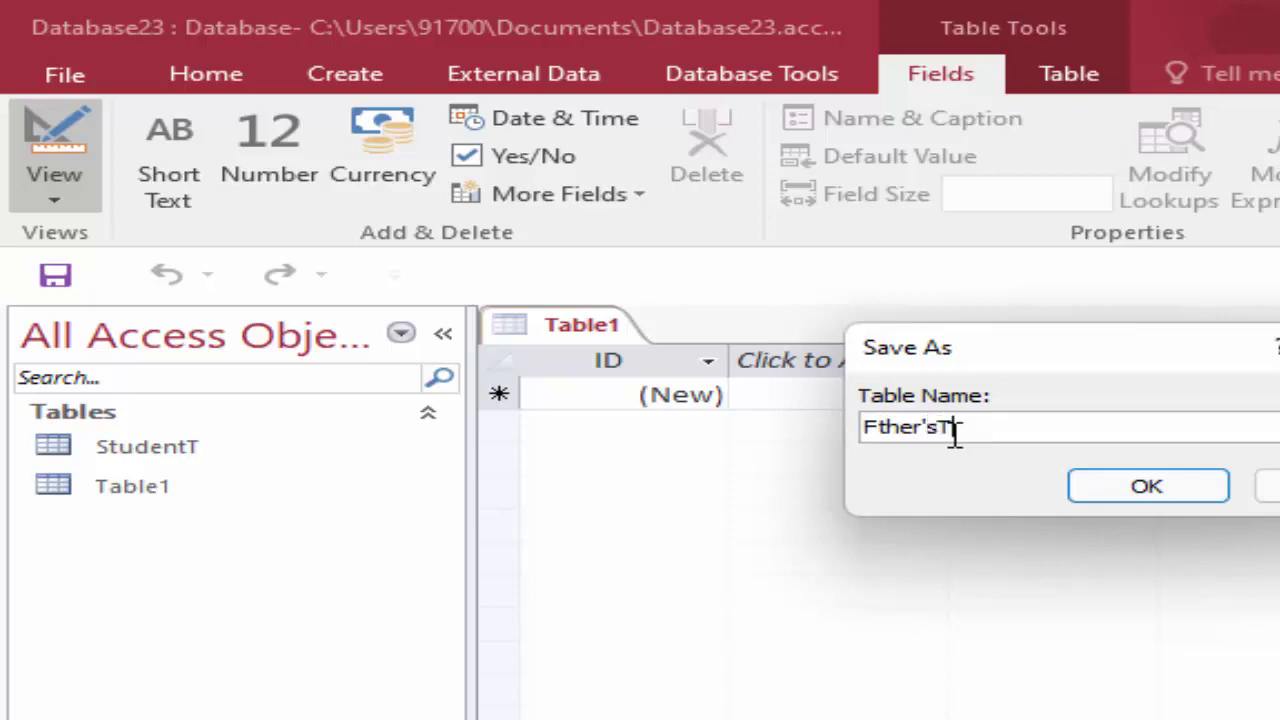
key(Return)
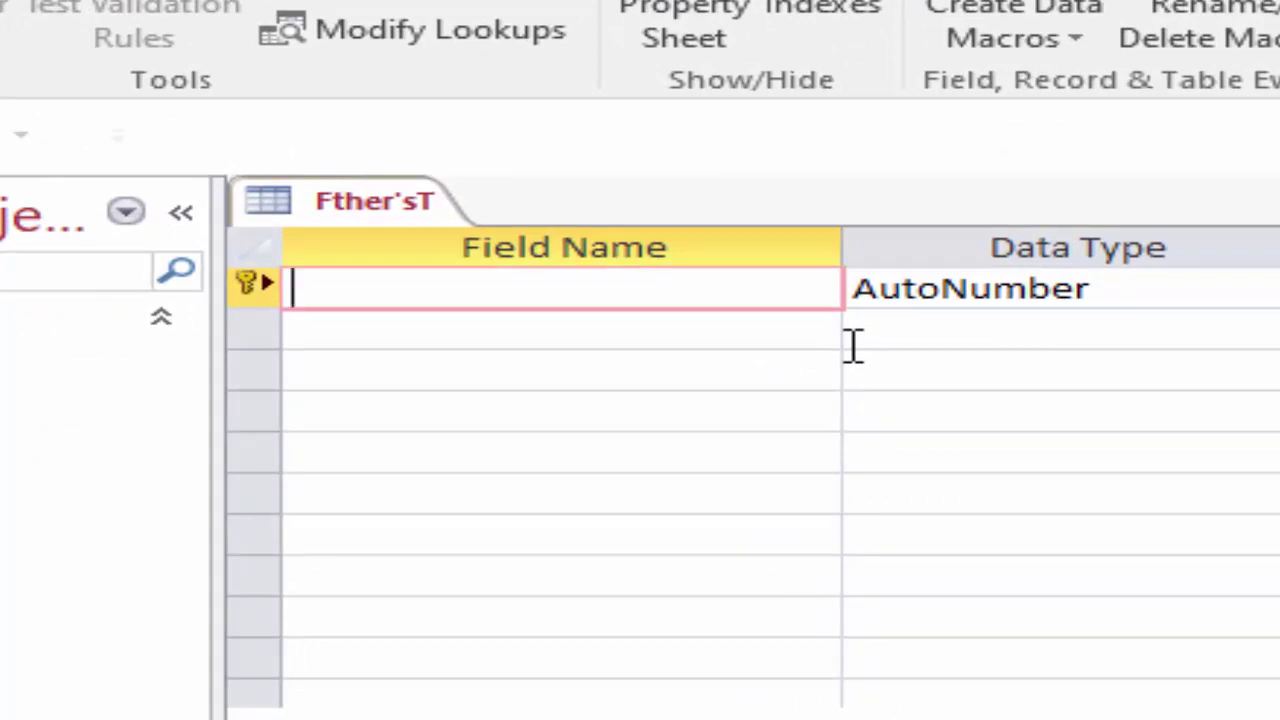
right_click(386, 194)
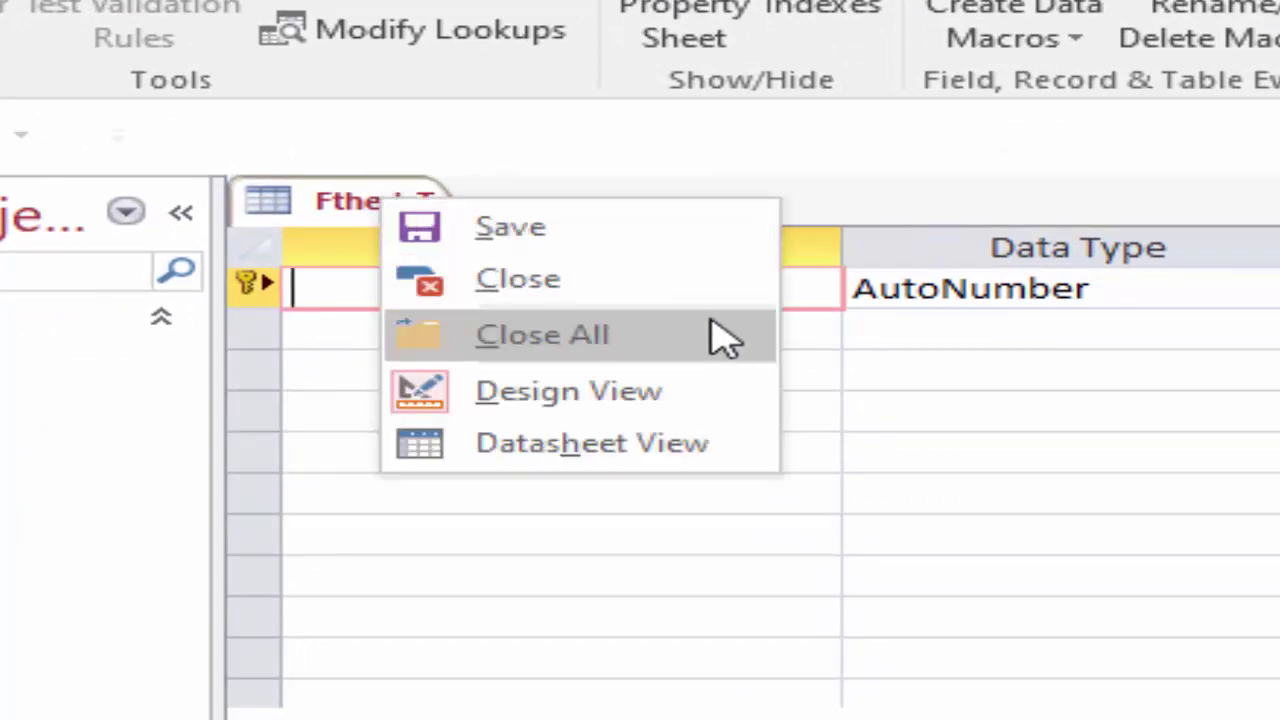
Step: Close Fther'sT, saving changes, and rename it to Father'sT
click(712, 280)
click(1070, 690)
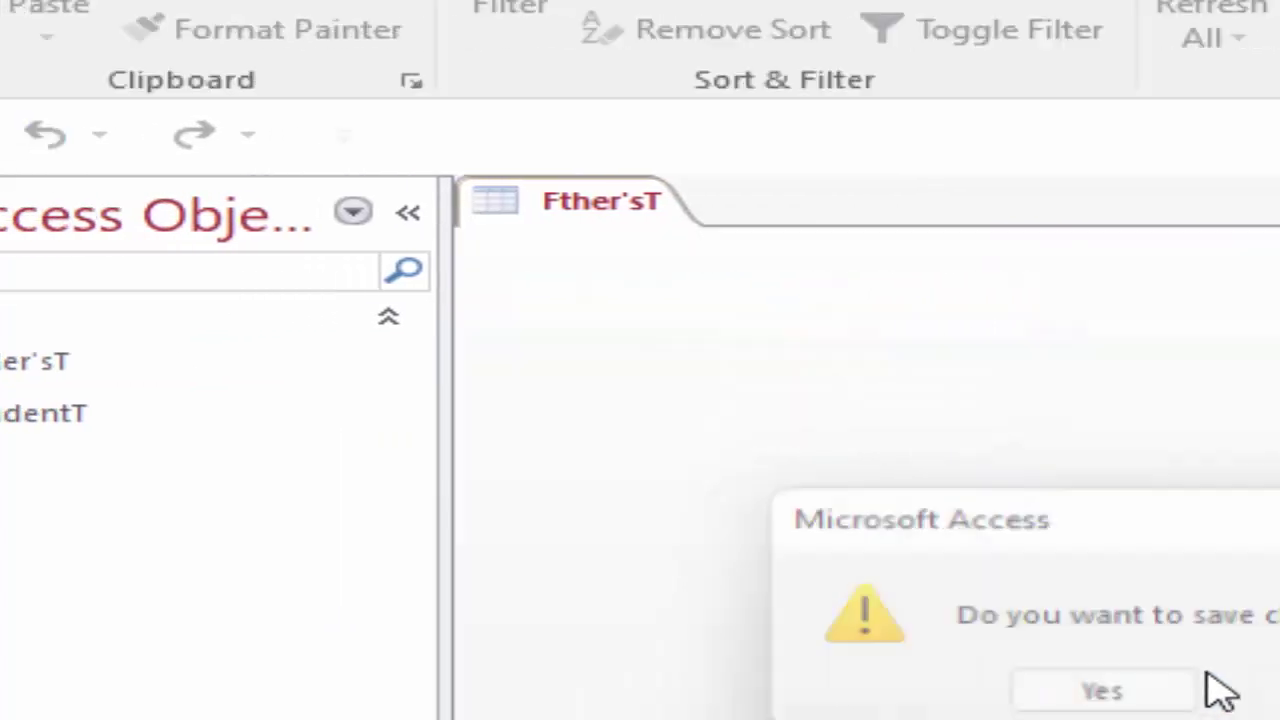
right_click(240, 368)
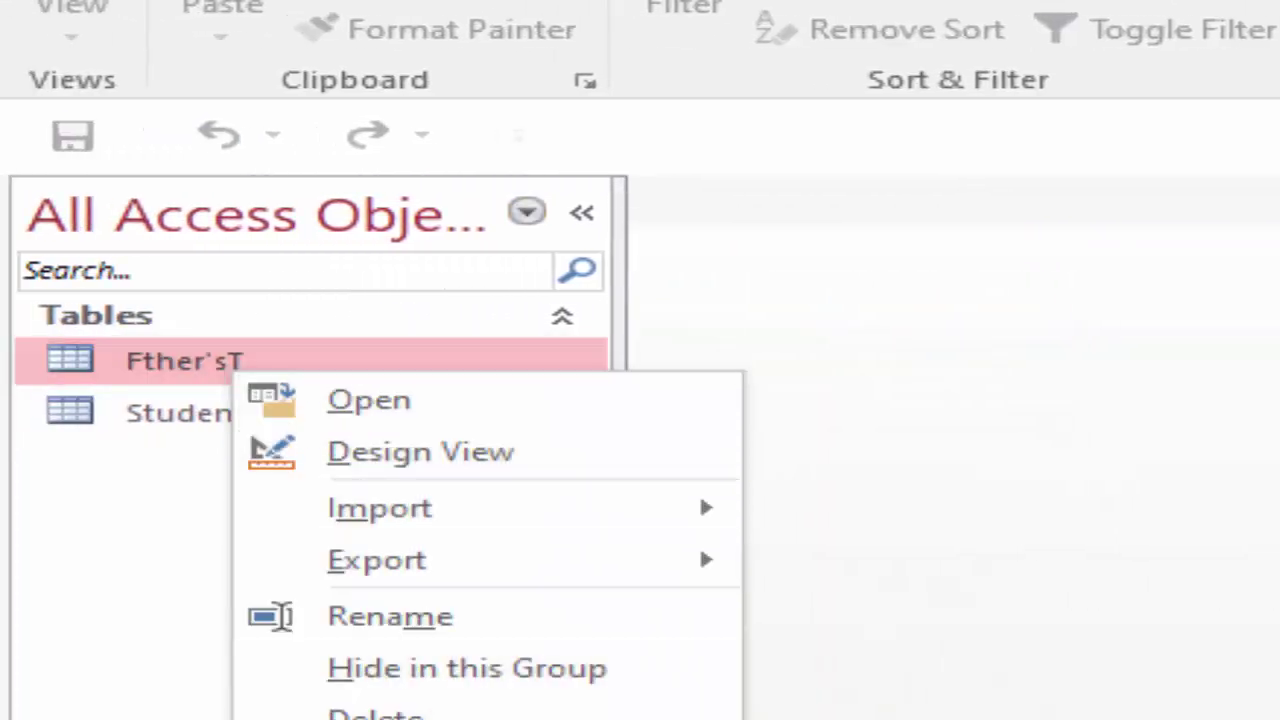
click(495, 625)
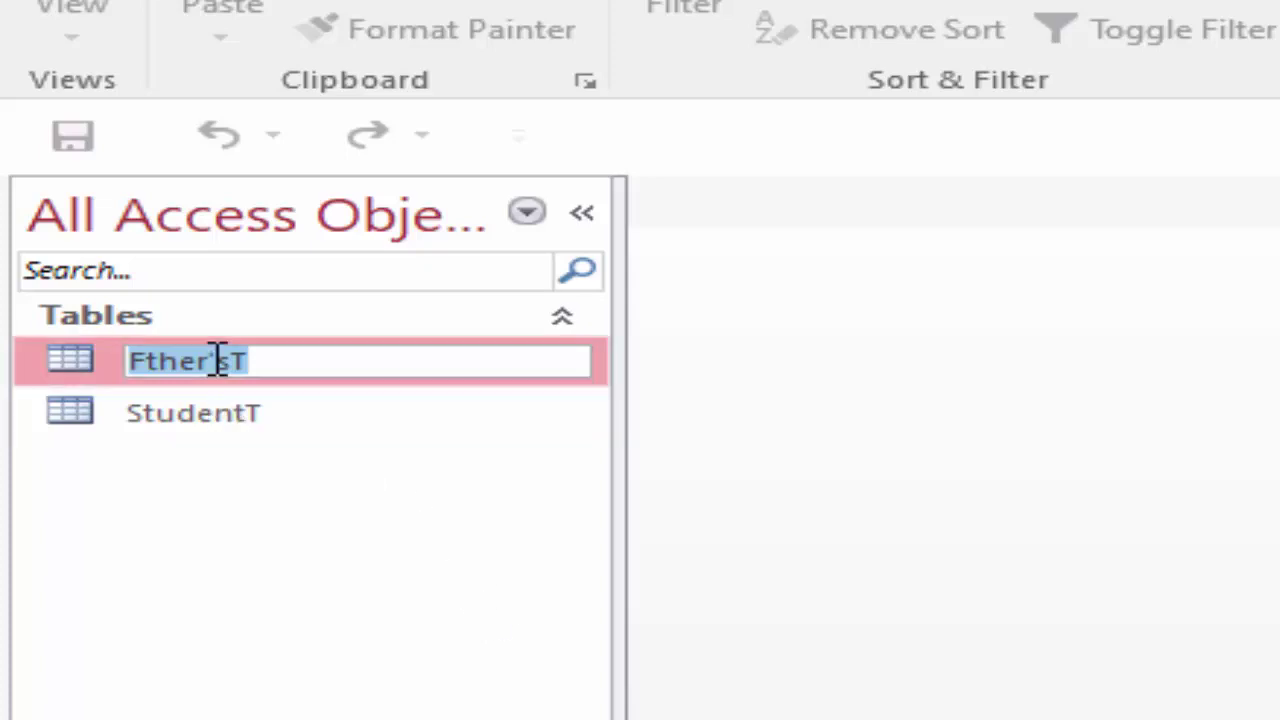
click(147, 362)
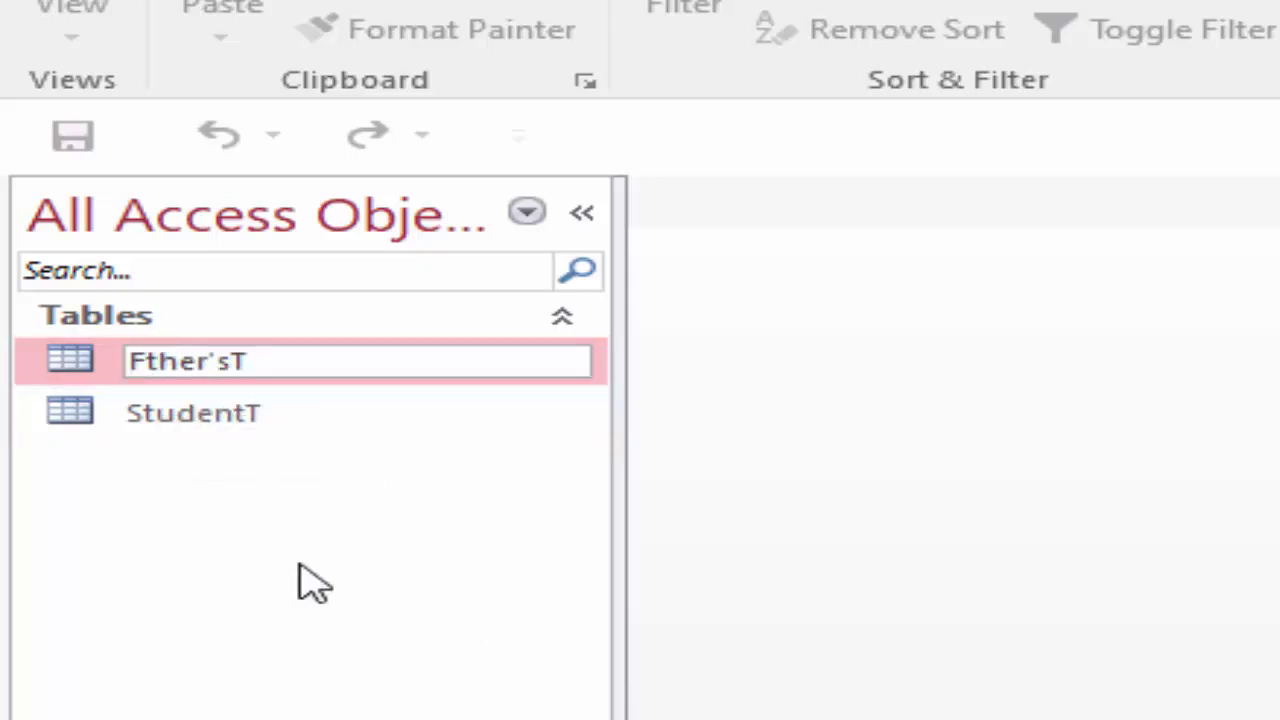
text(a)
key(Return)
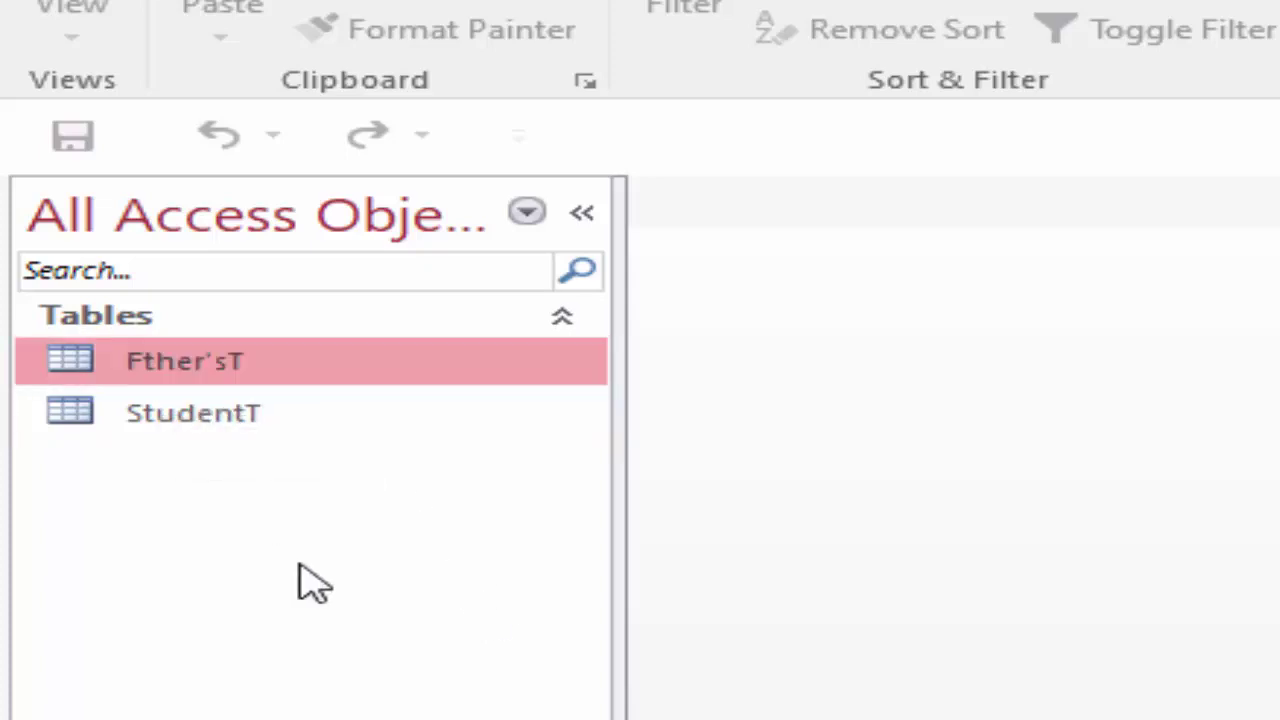
Step: Create a blank Table1 and close it without keeping it
click(360, 88)
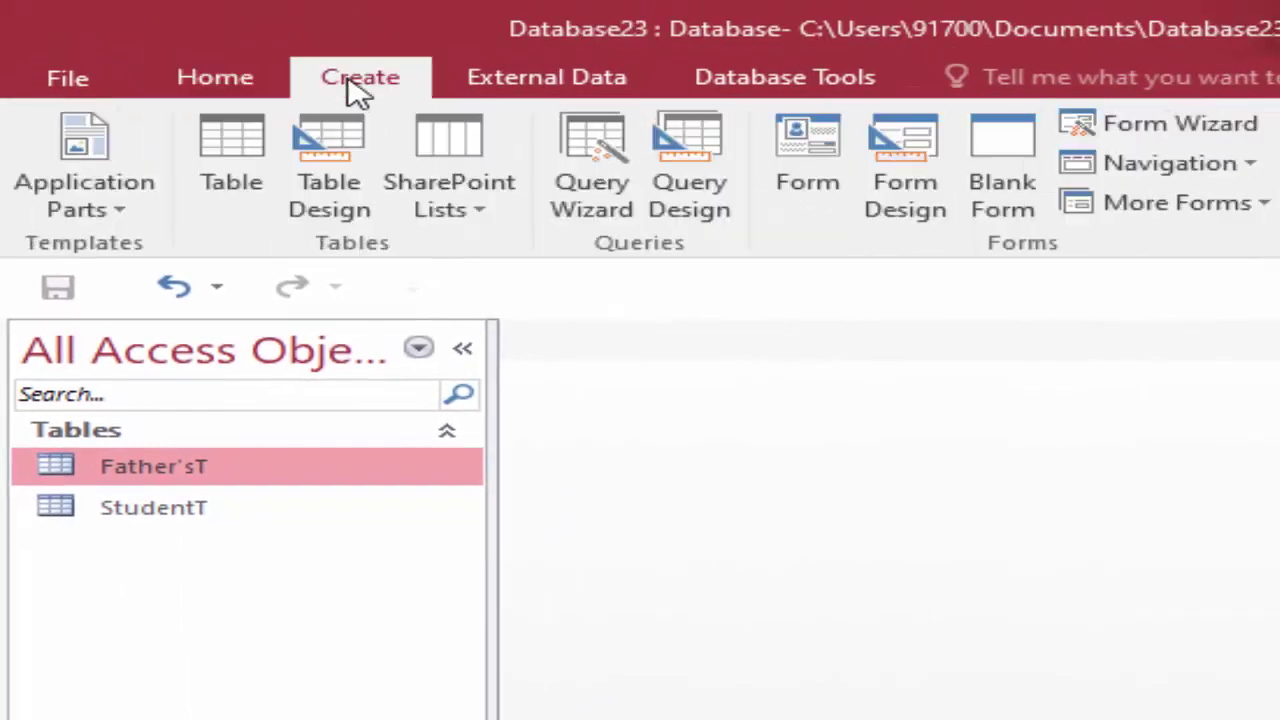
click(246, 171)
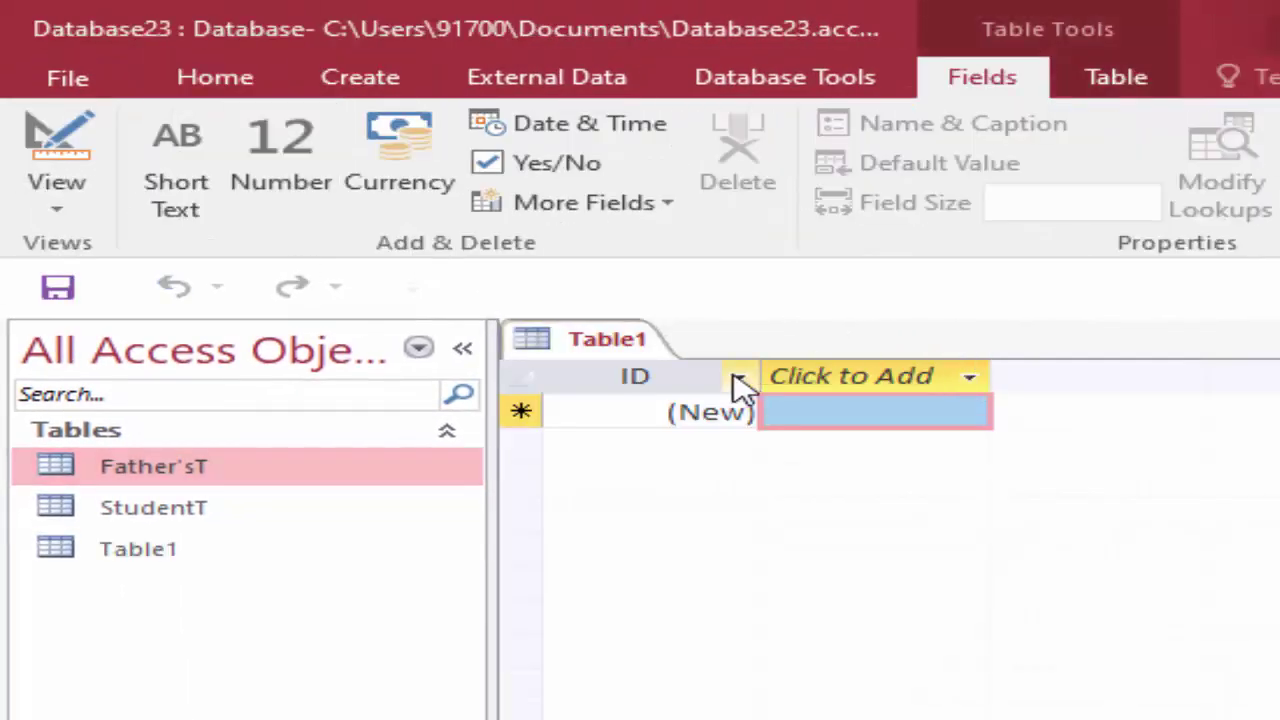
right_click(600, 350)
click(663, 408)
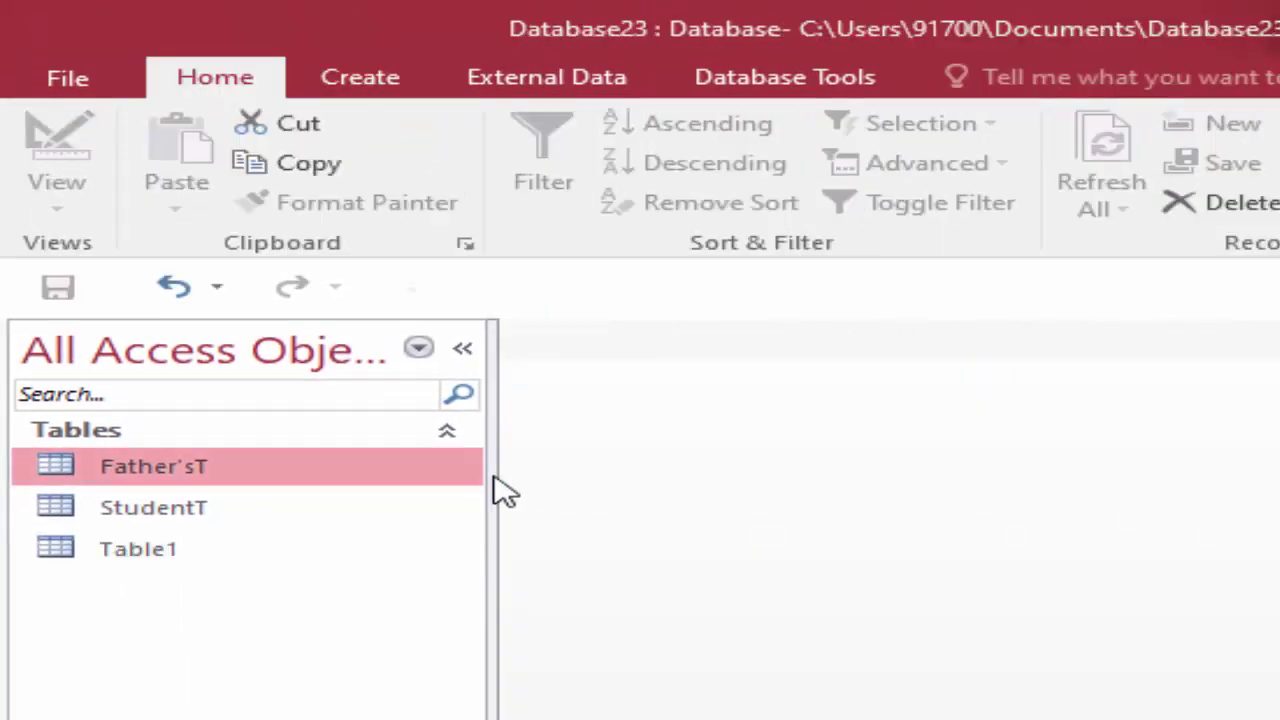
Step: Open Father'sT in Design view and rename the ID key to Father's Id, Short Text
right_click(258, 476)
key(Escape)
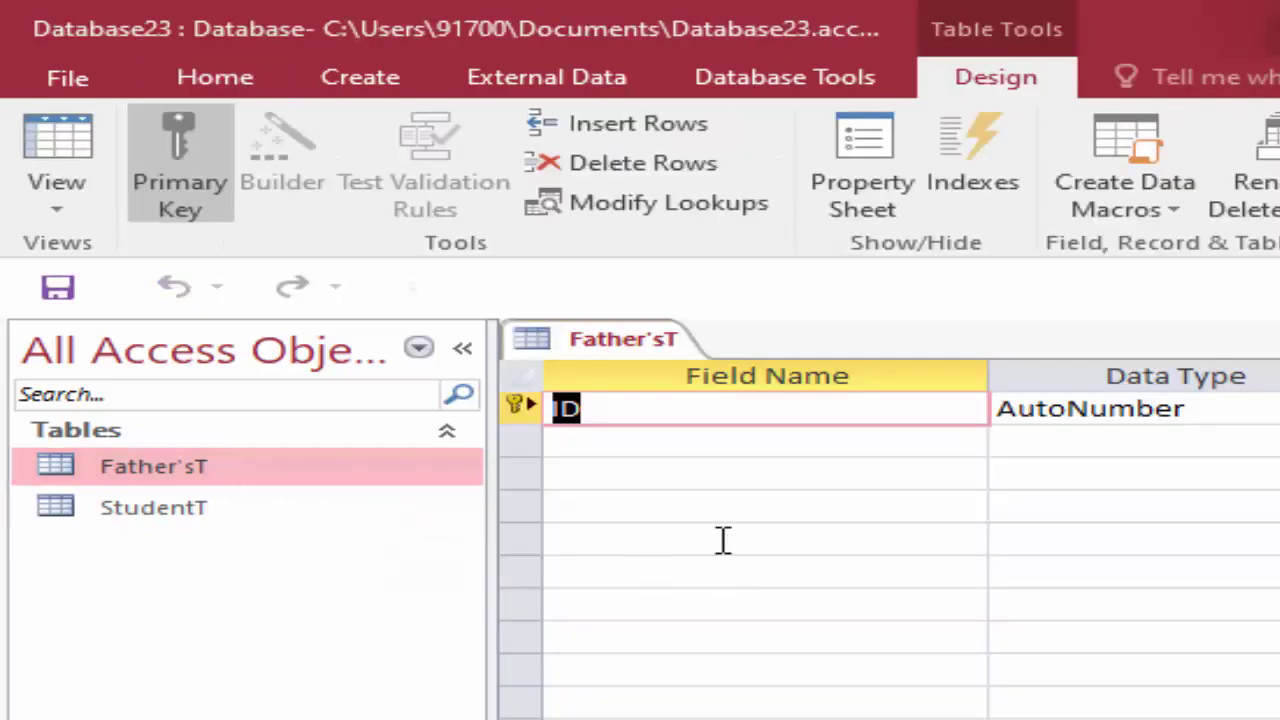
key(Delete)
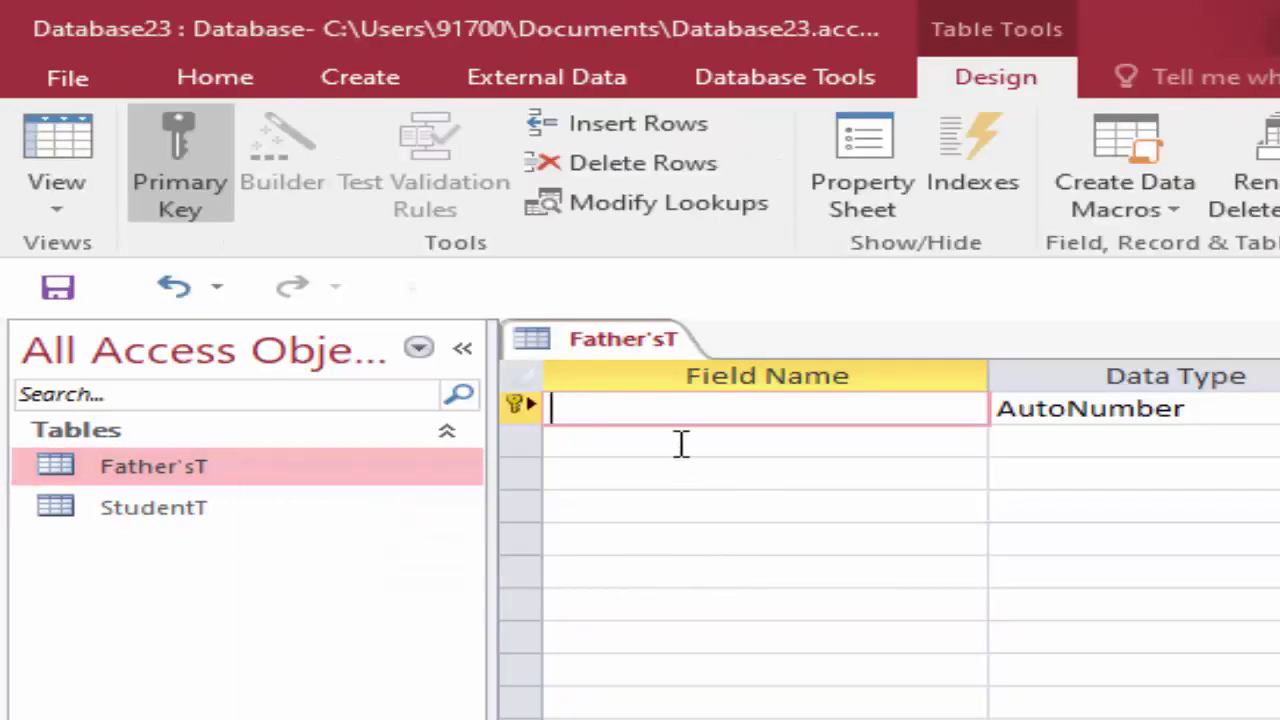
text(Fther)
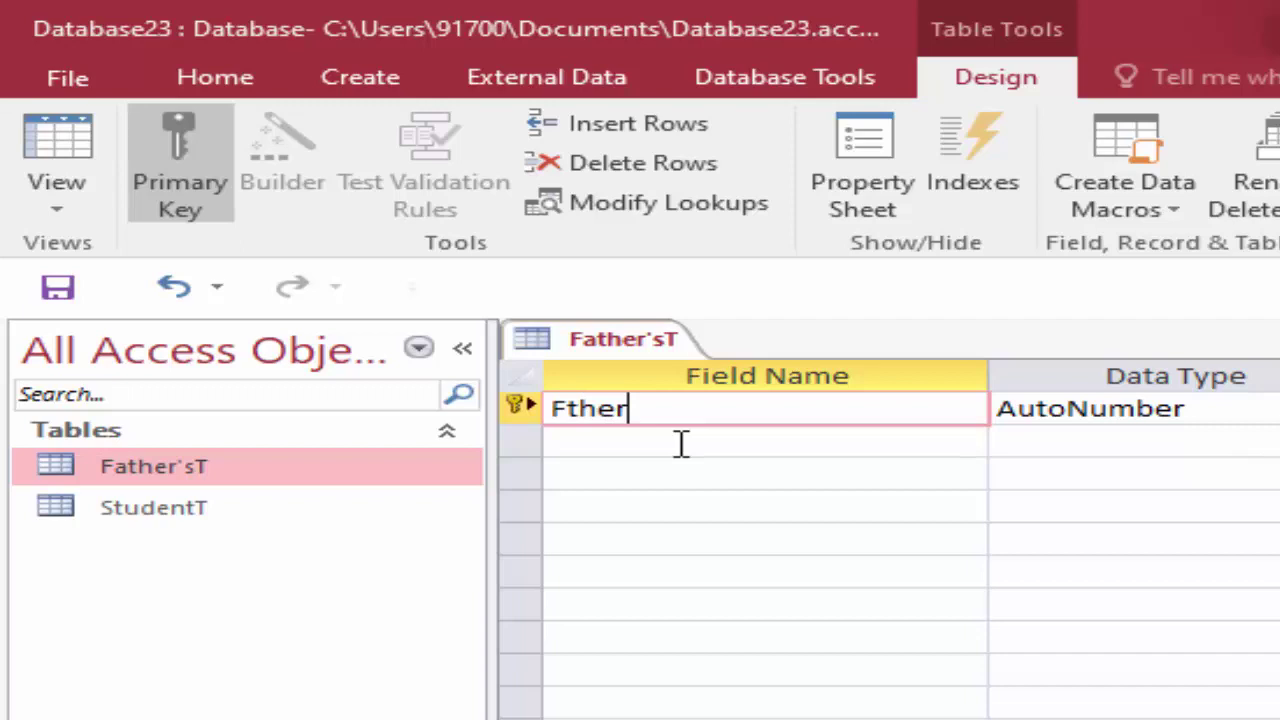
text('s I)
text(d)
key(Tab)
click(568, 409)
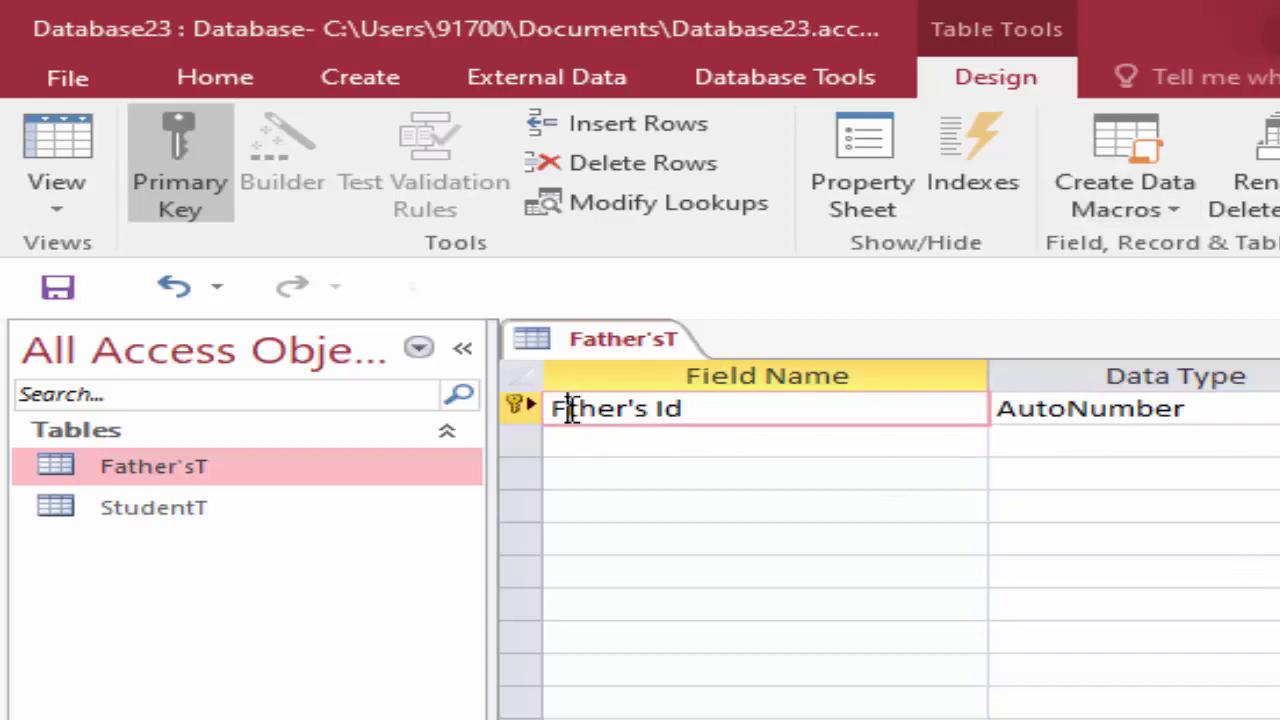
text(a)
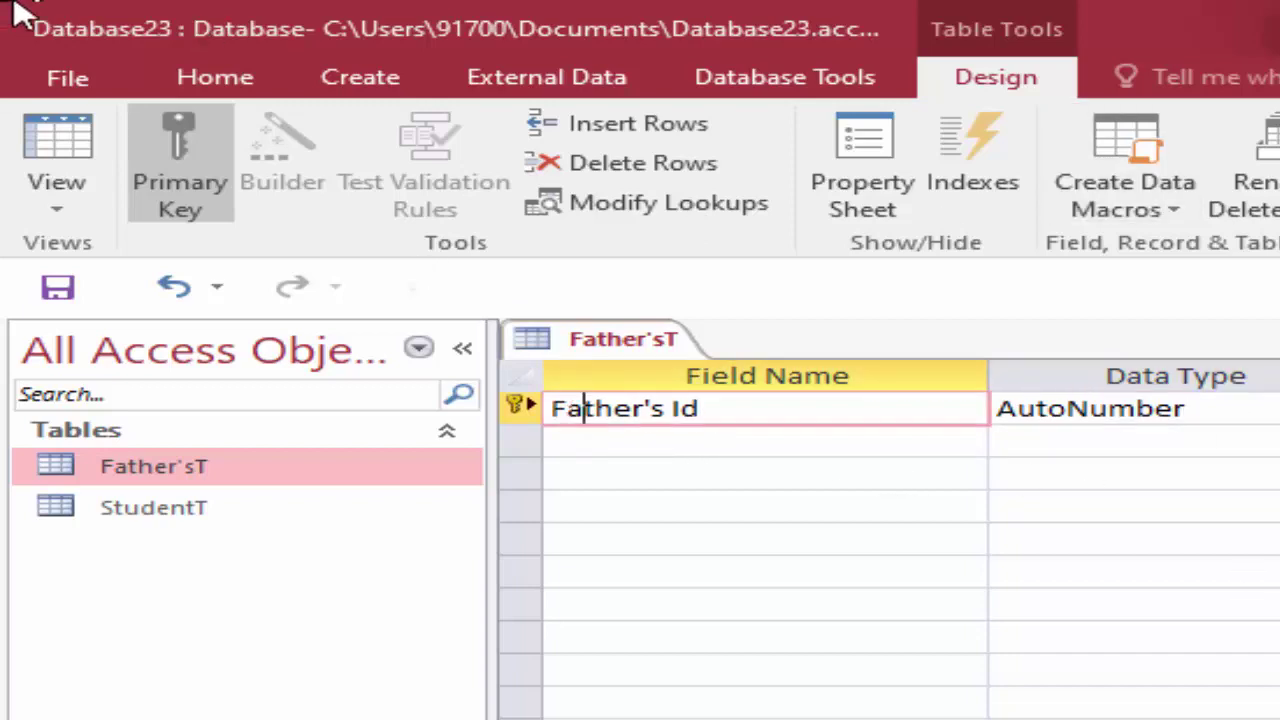
click(1211, 400)
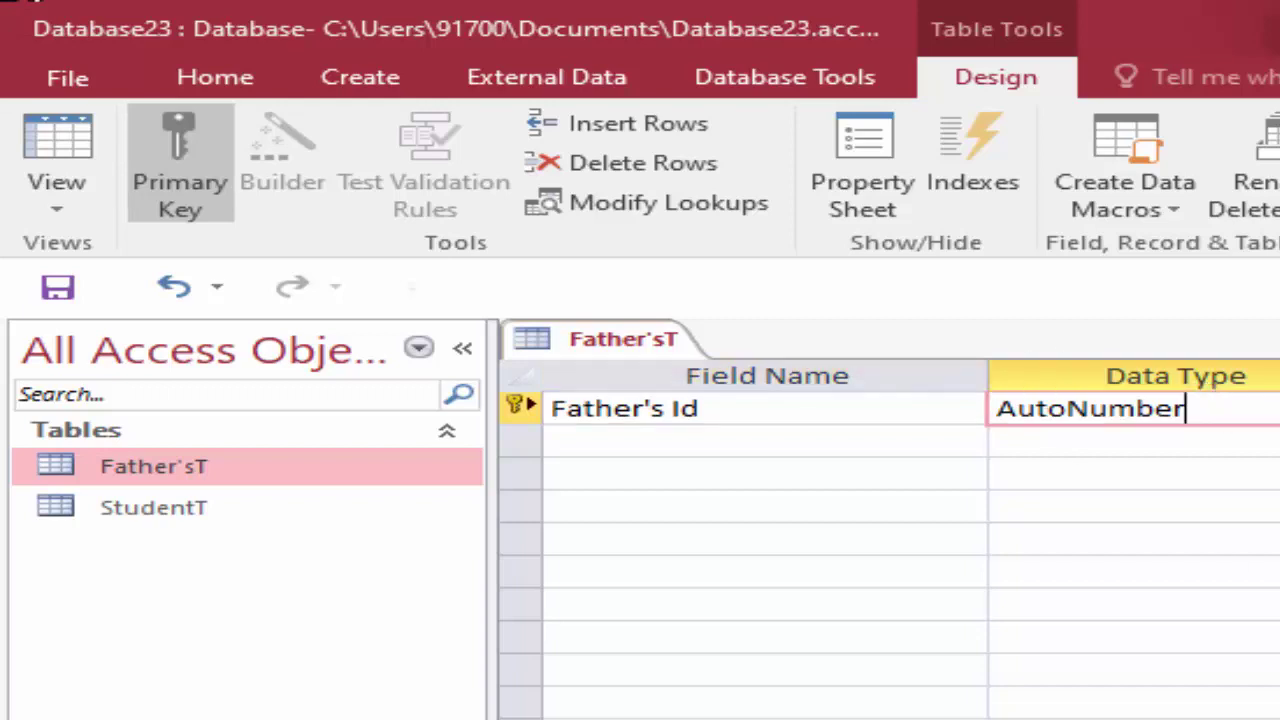
click(1275, 408)
click(1090, 441)
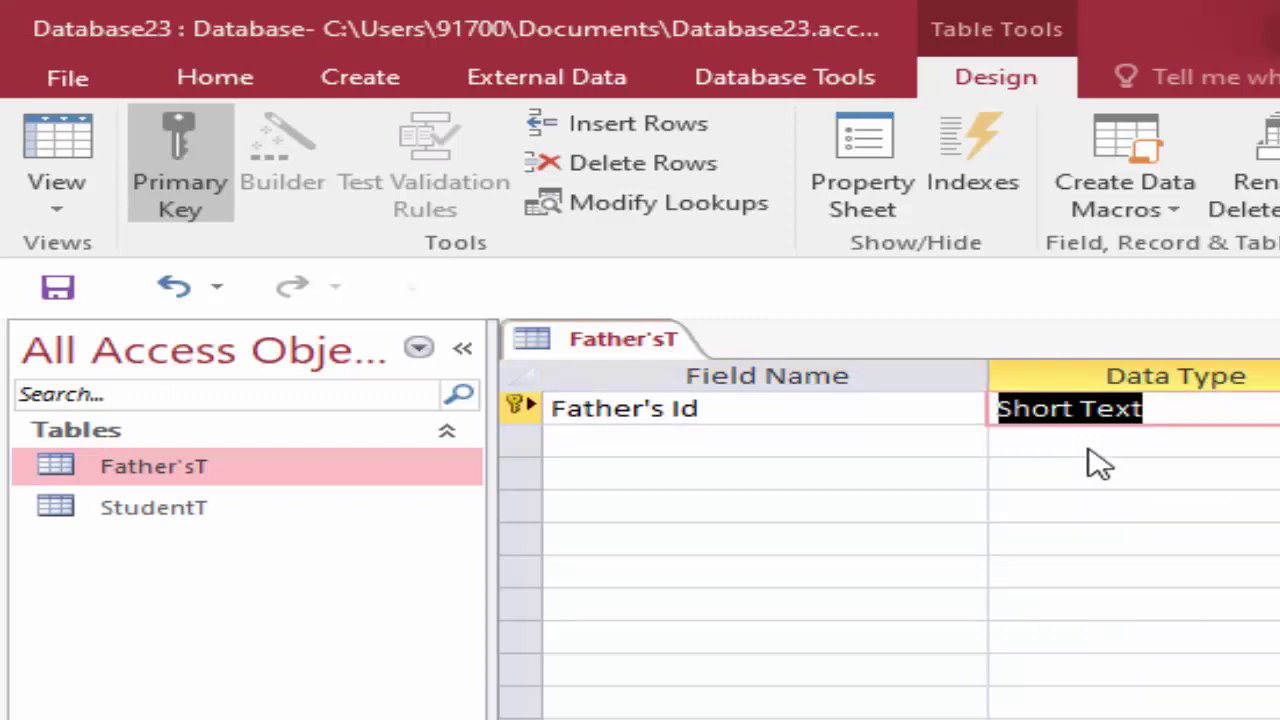
Step: Add a Father's Name field and switch to Datasheet view
click(680, 440)
text(F)
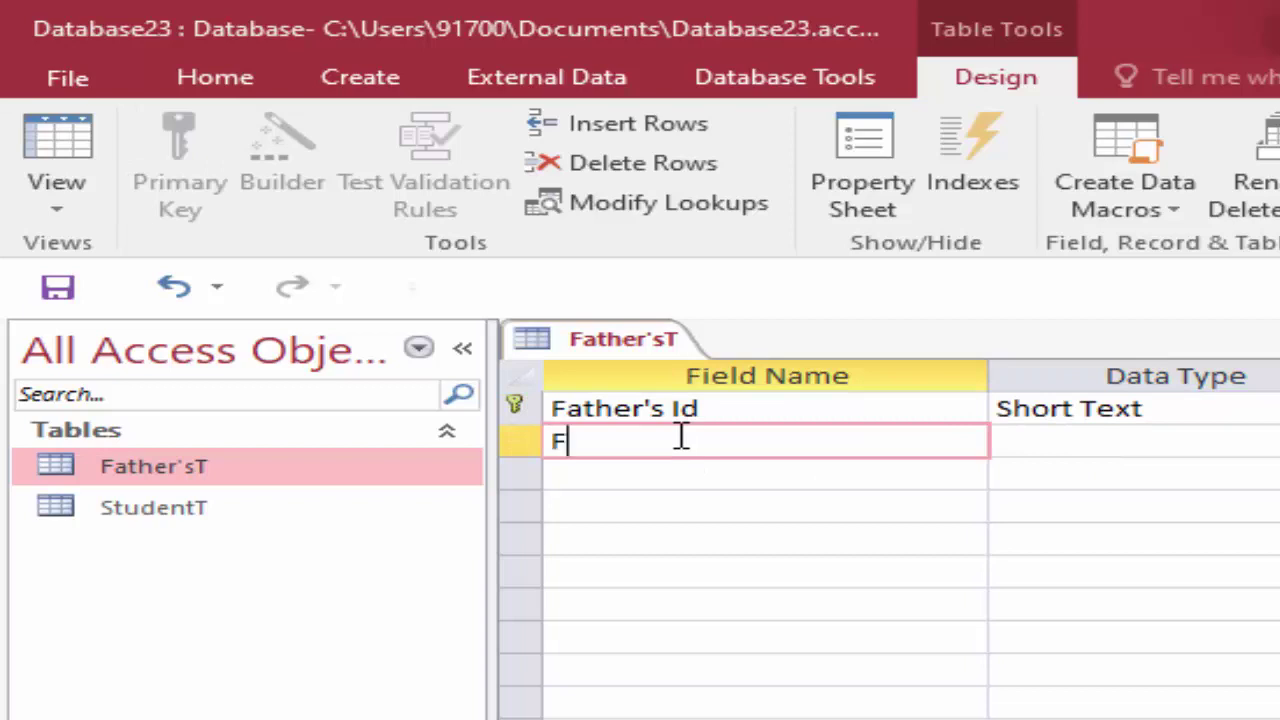
text(ather)
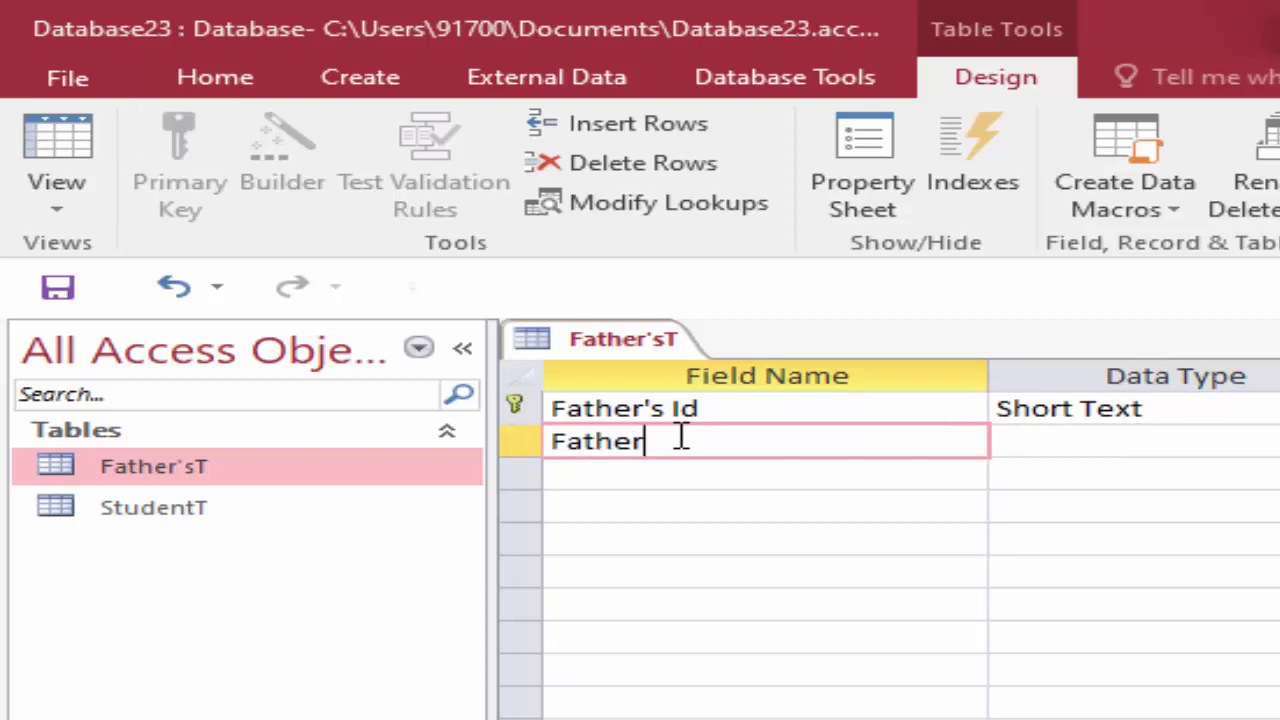
text('s N)
text(ame)
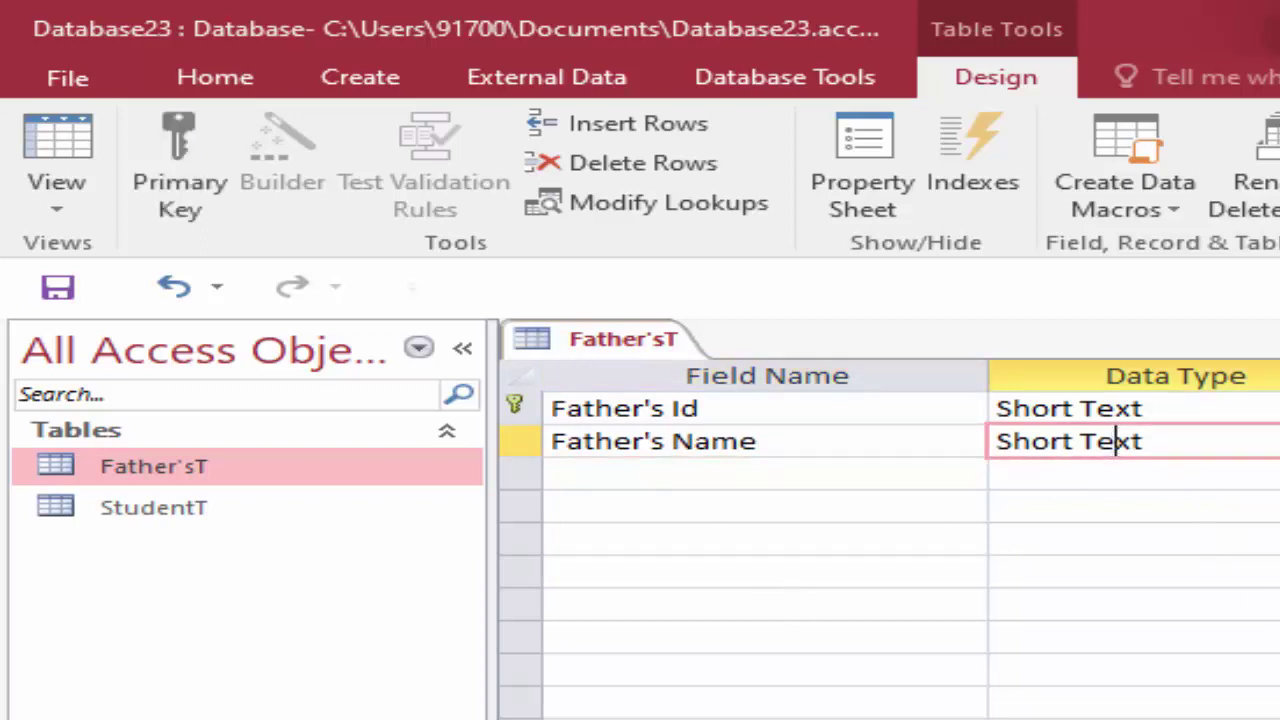
click(45, 150)
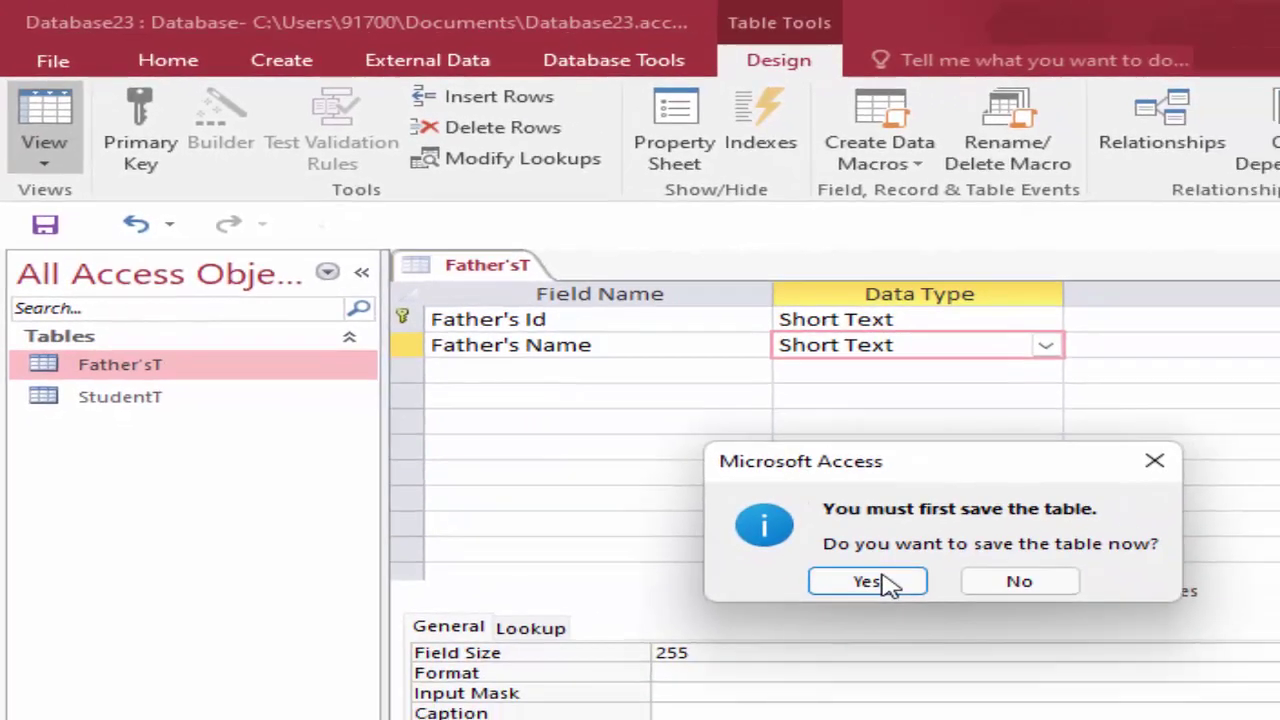
Step: Save the design, widen the Father's Name column, and enter record F01 with its father's name
click(868, 578)
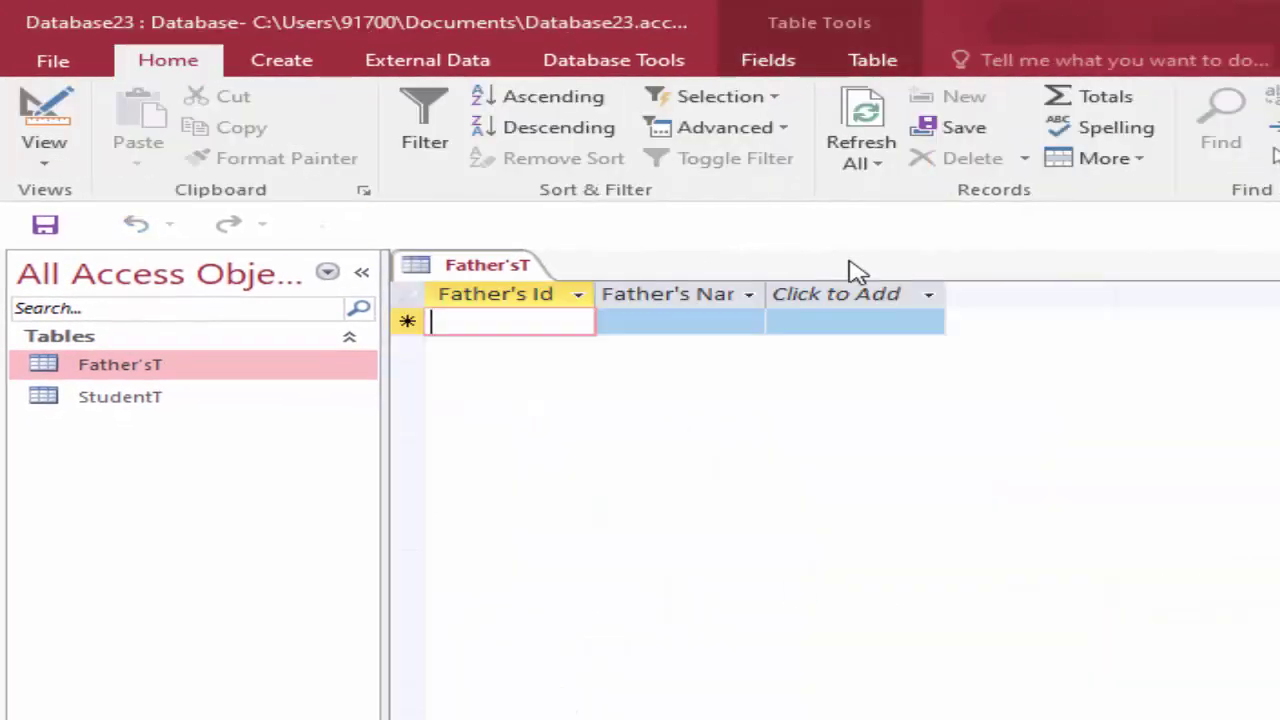
mouse_move(770, 297)
mouse_down()
mouse_move(843, 389)
mouse_move(815, 369)
mouse_up()
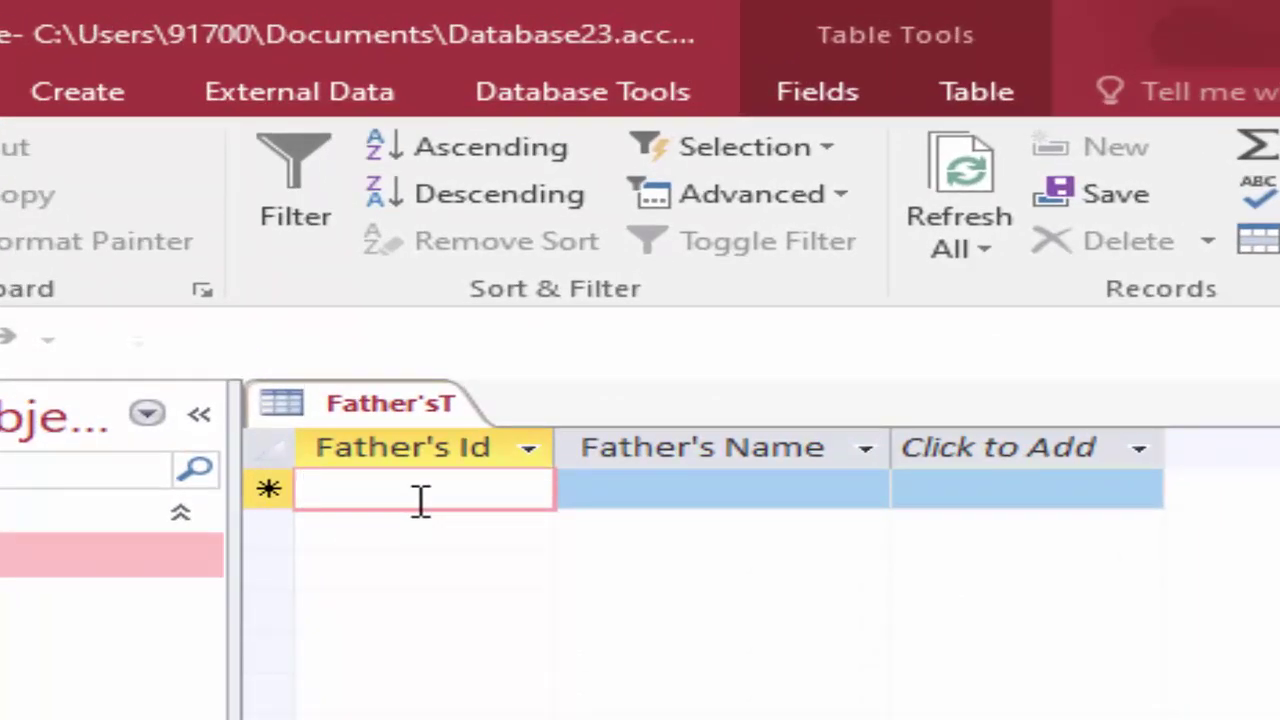
text(F01)
key(Tab)
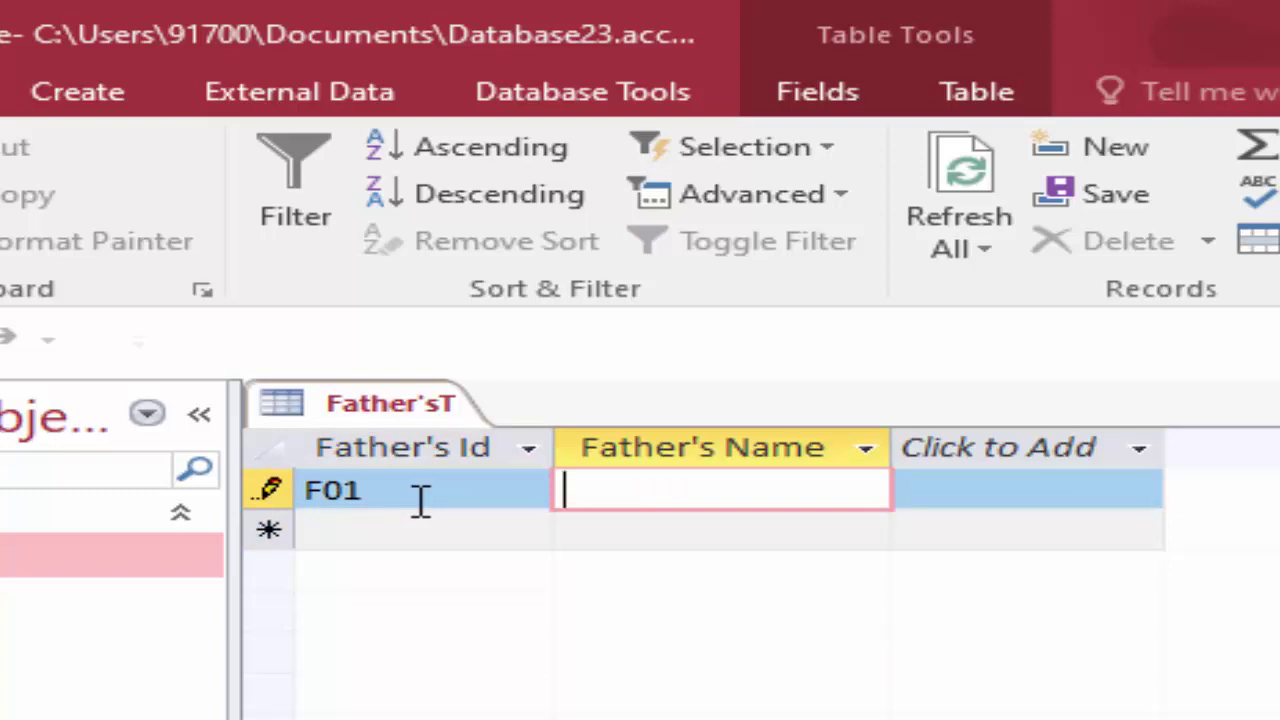
text(Raj ki)
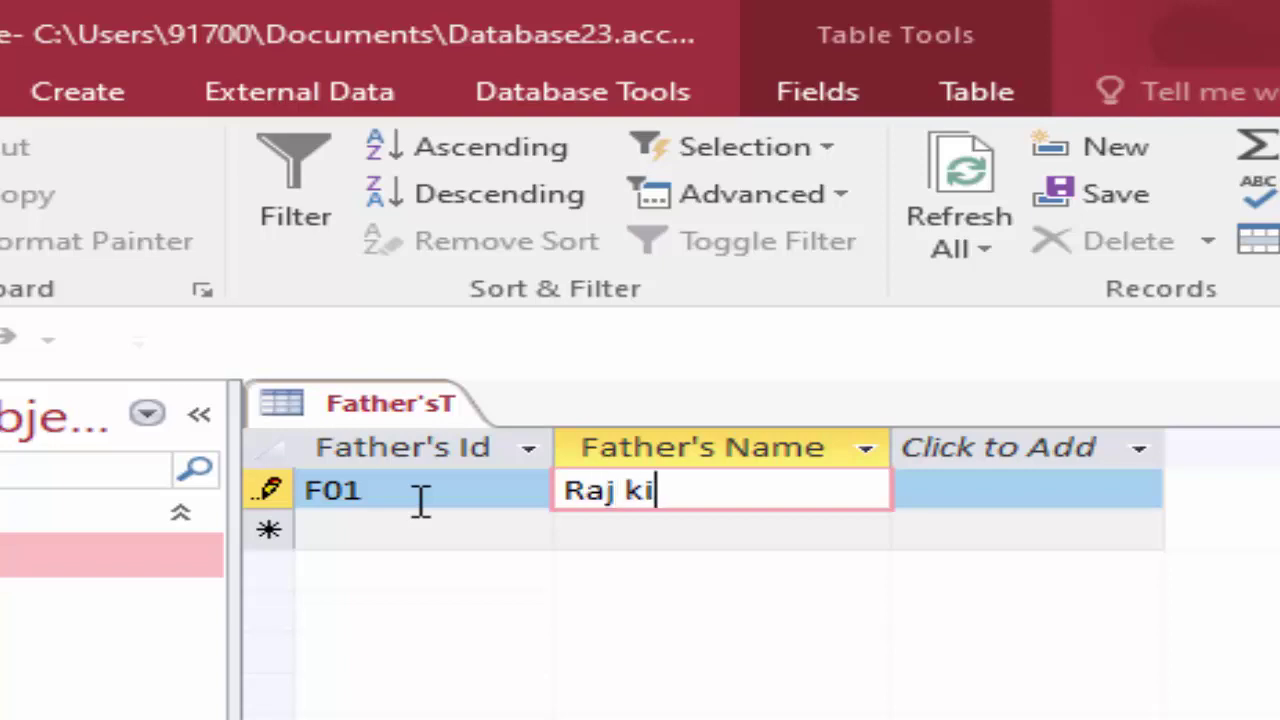
text(shor)
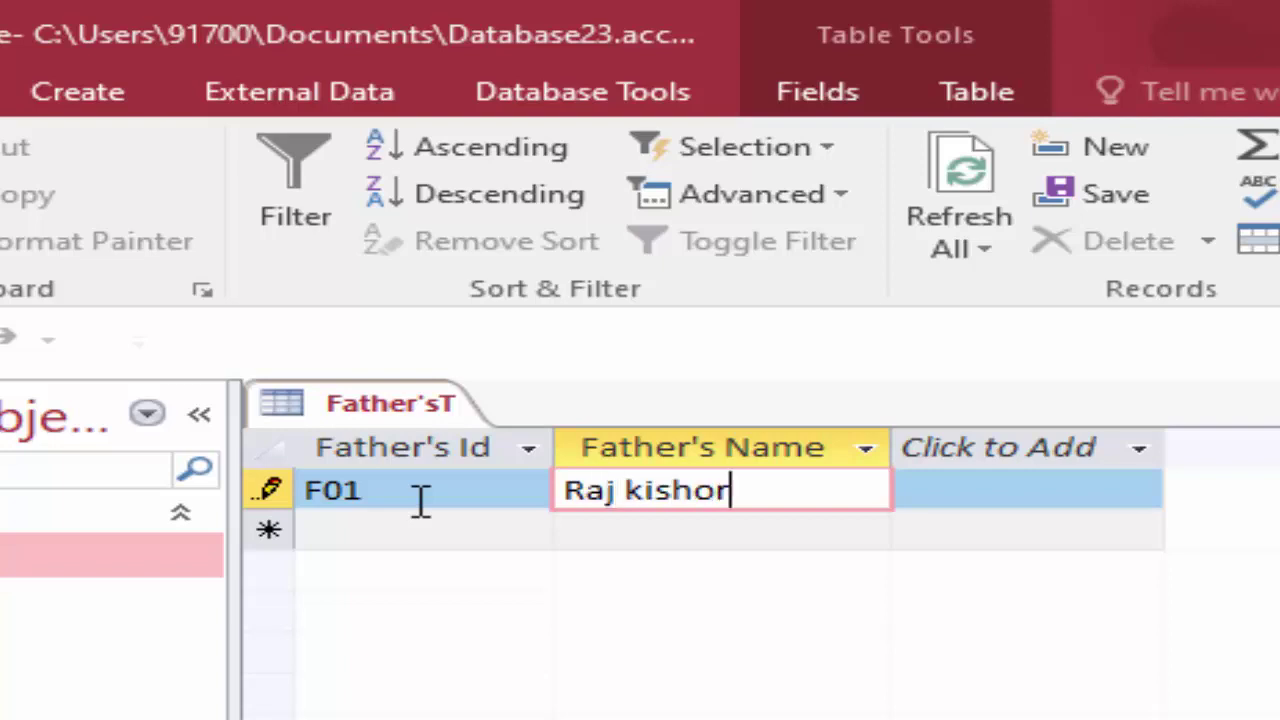
key(Tab)
Step: Add records F02 and F03 with the fathers' names, fixing a typo in the last
text(F)
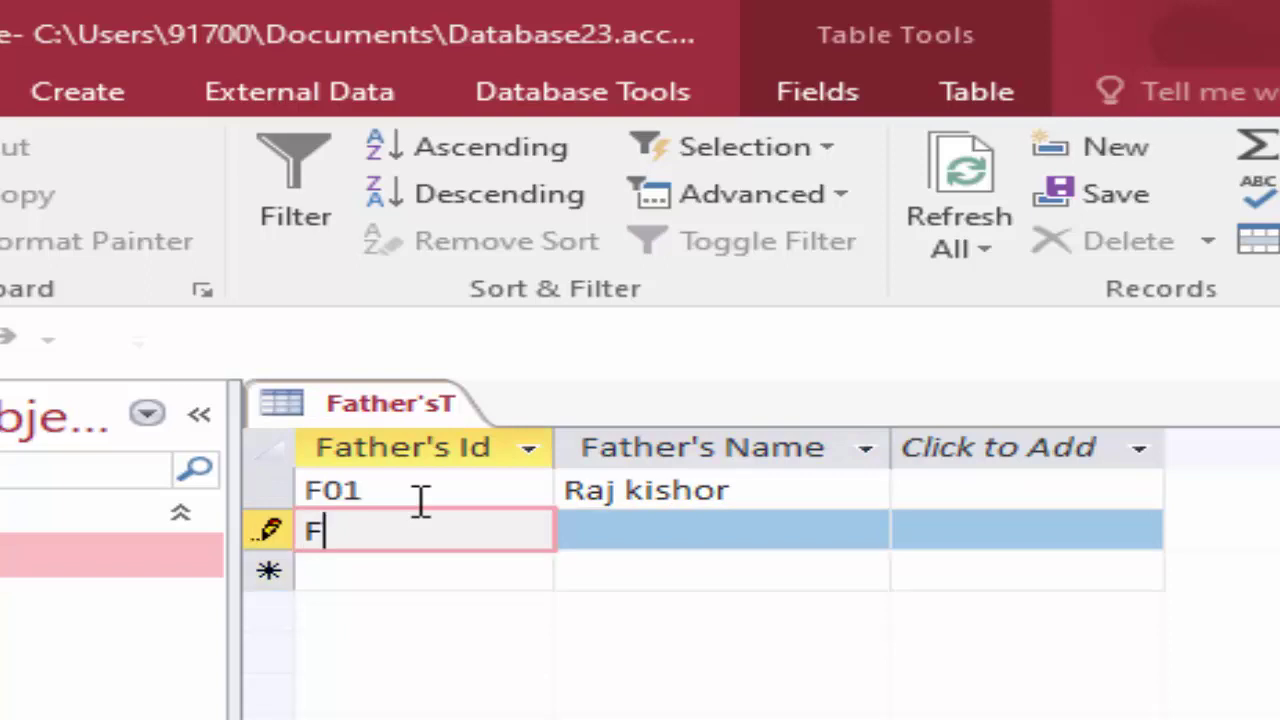
text(02)
key(Tab)
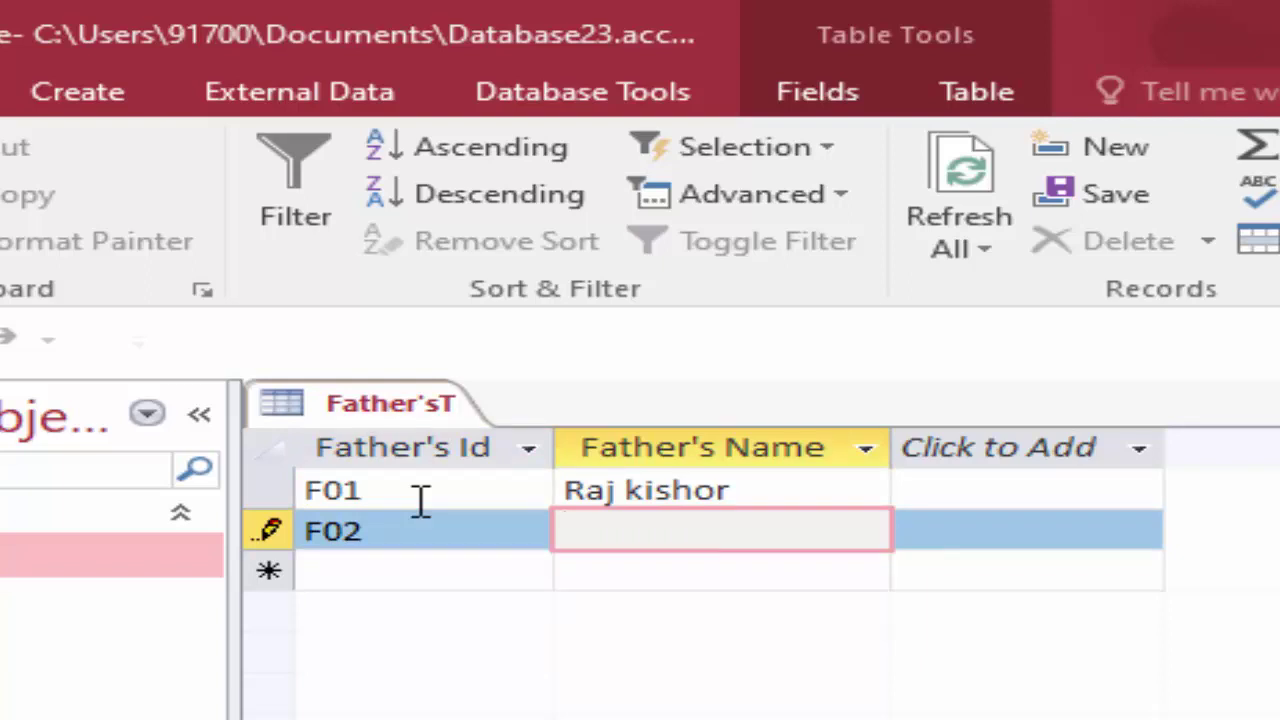
text(Suraj )
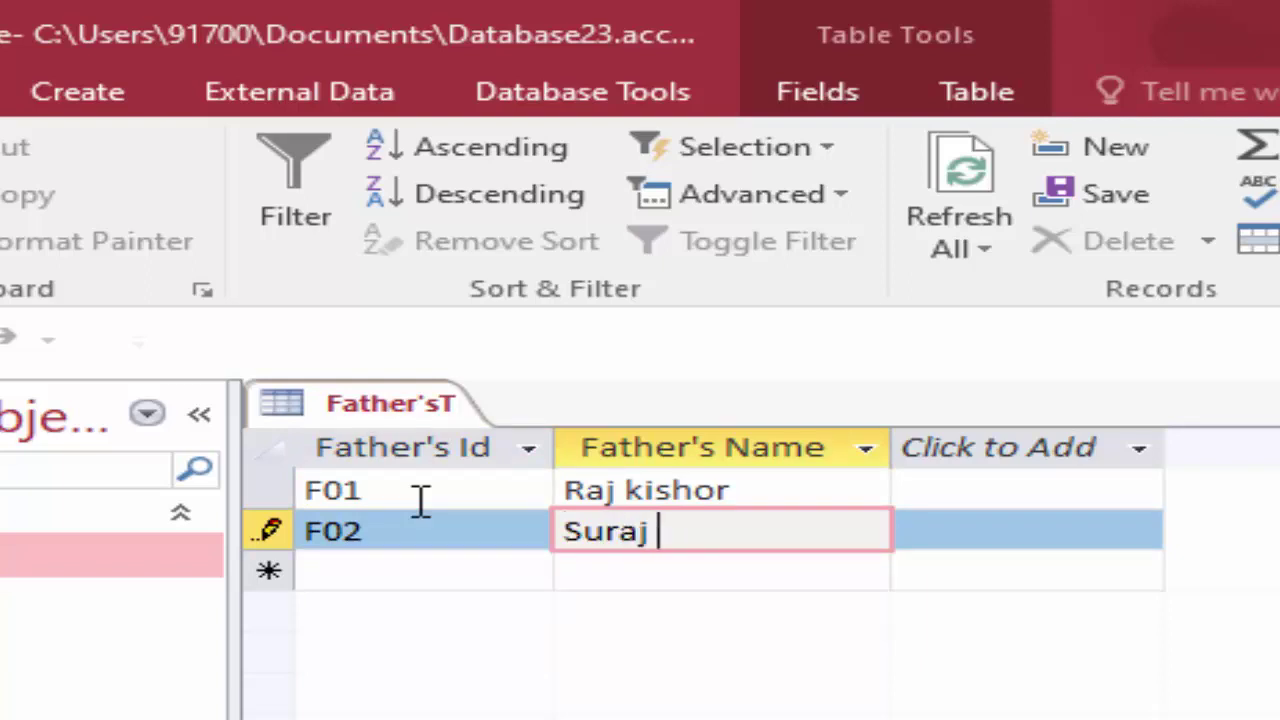
text(Singh)
key(Tab)
text(F0)
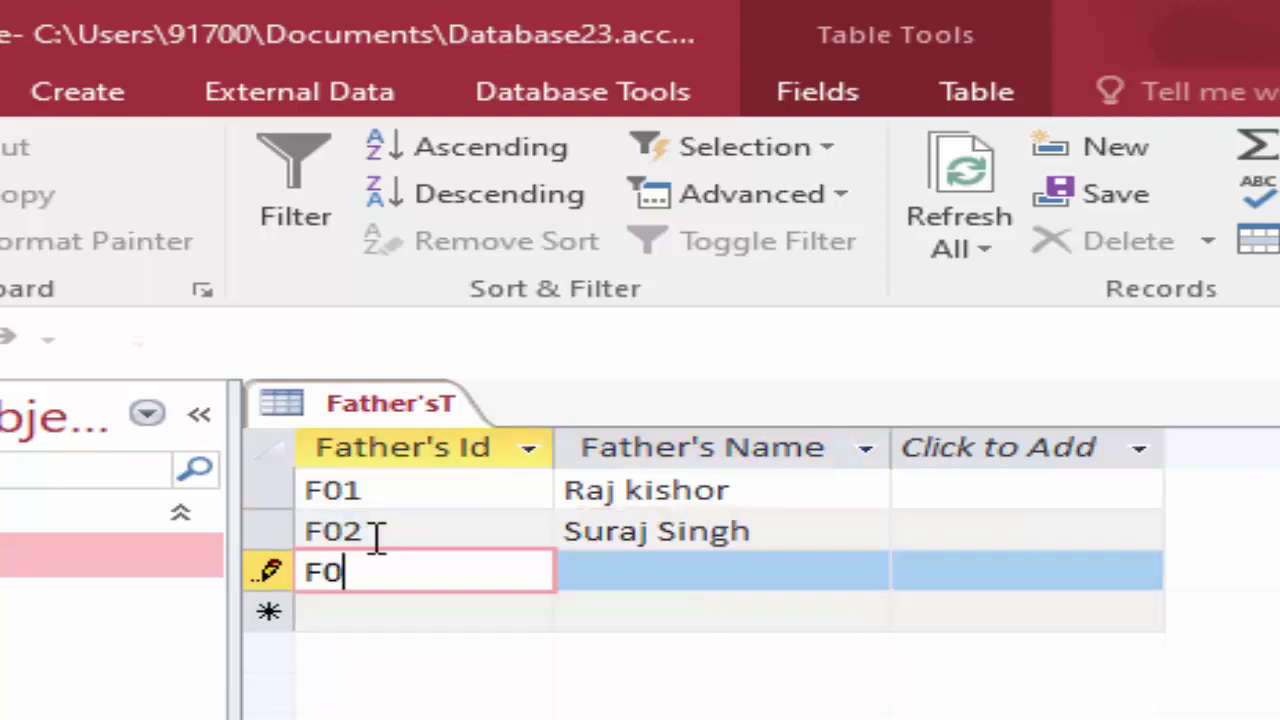
text(3)
key(Tab)
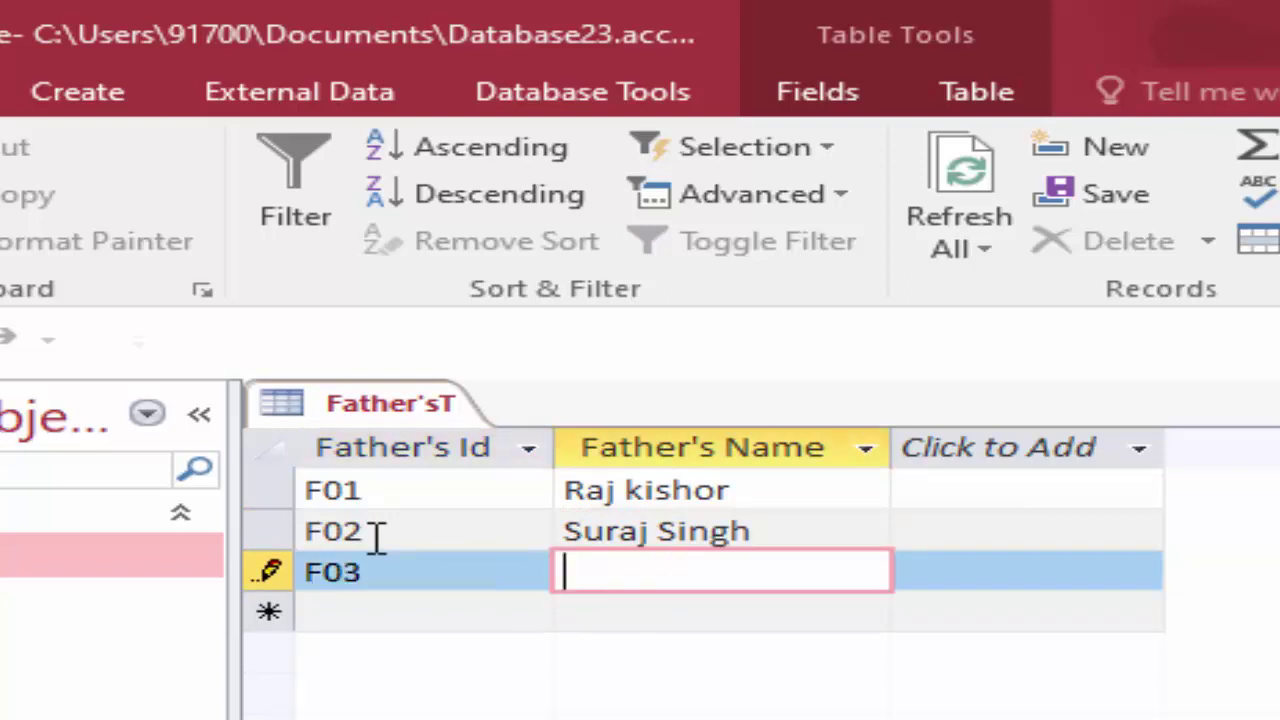
text(Ga)
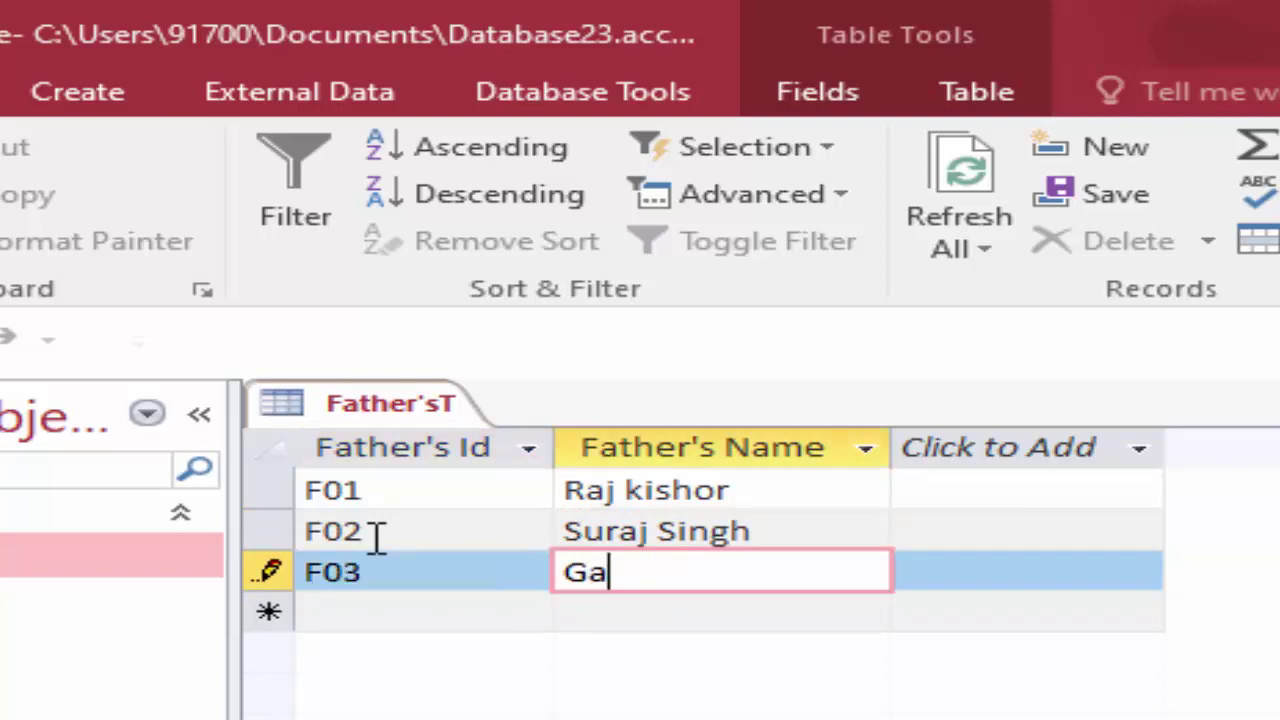
text(urv)
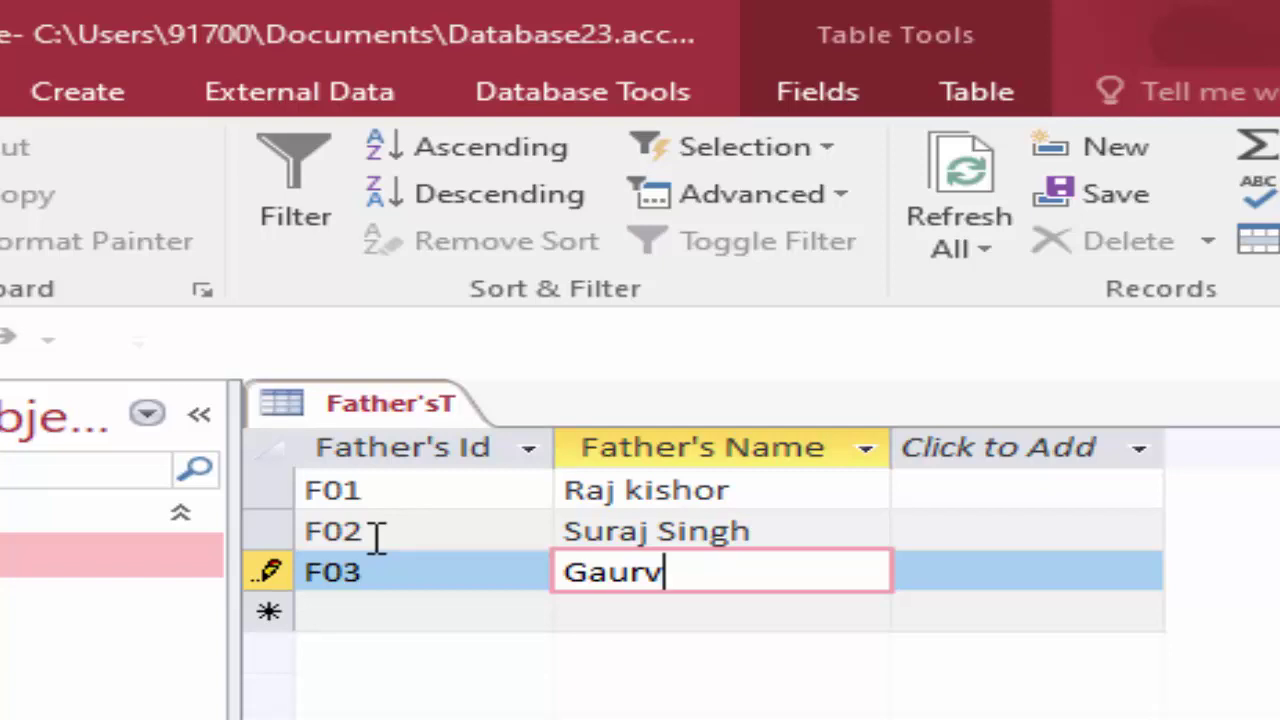
key(BackSpace)
key(BackSpace)
text(ra)
text(v )
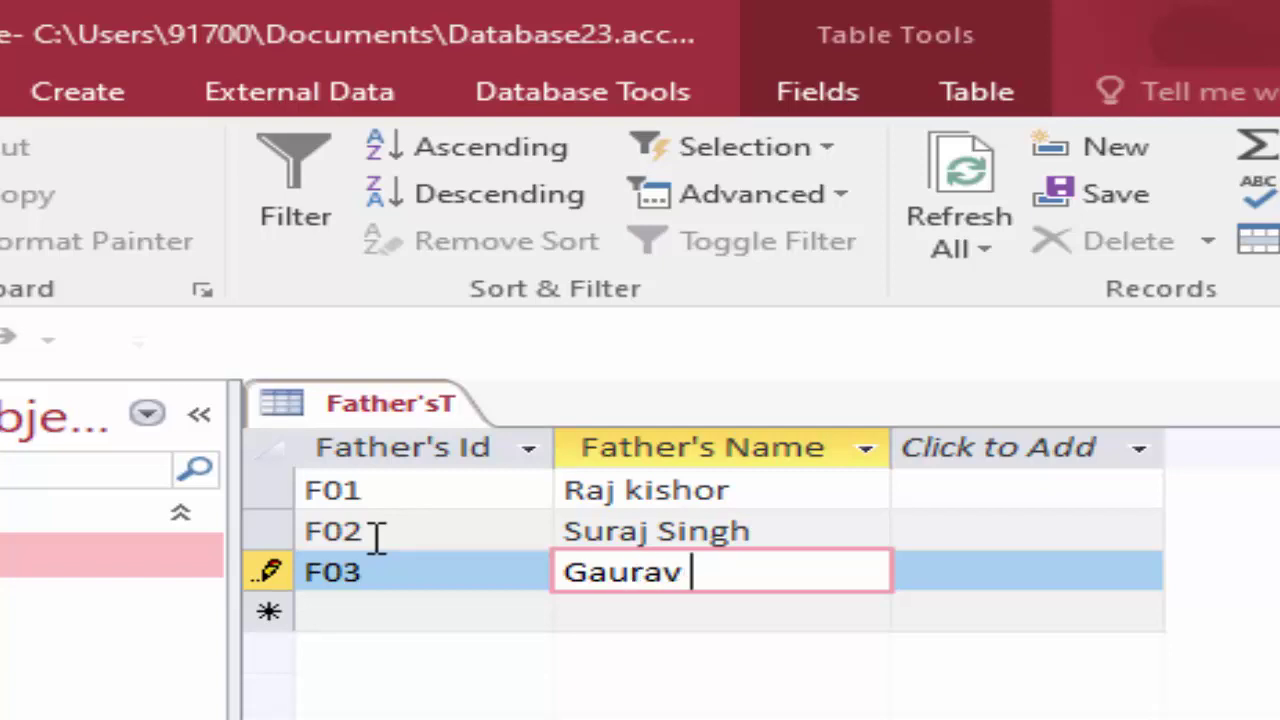
text(K)
text(umar)
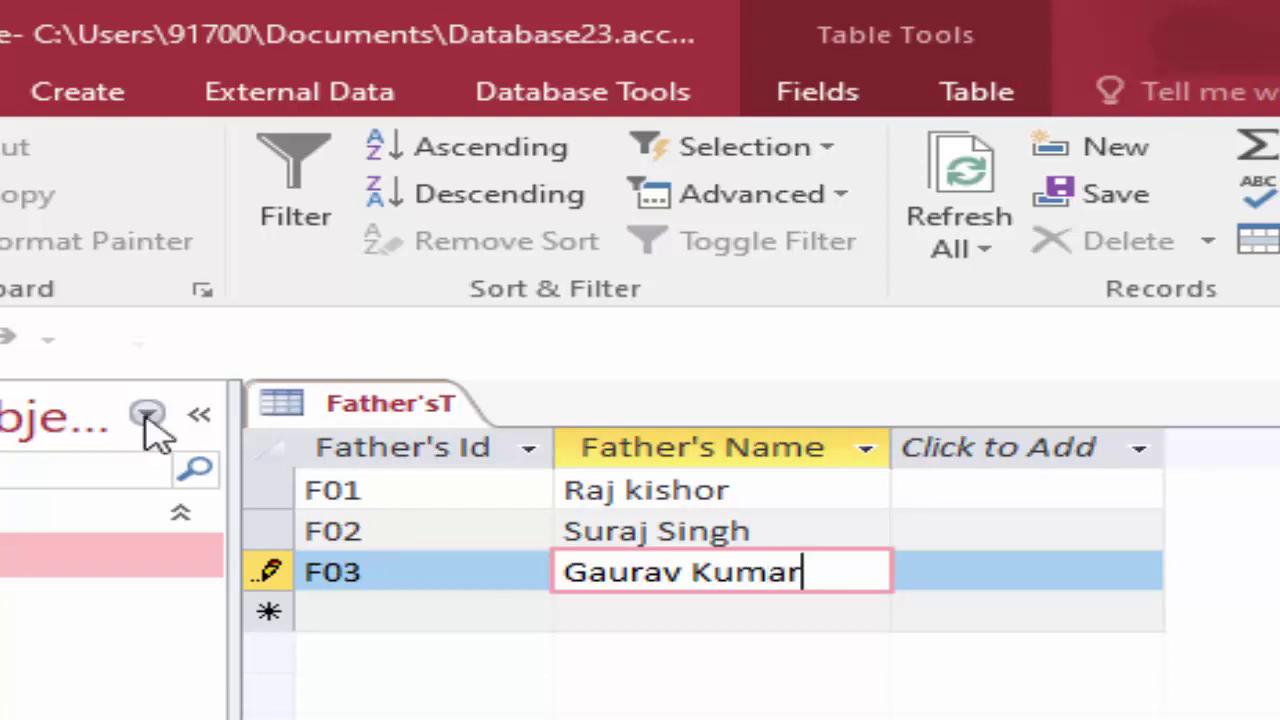
Step: Save and close the Father'sT table
right_click(289, 400)
click(430, 425)
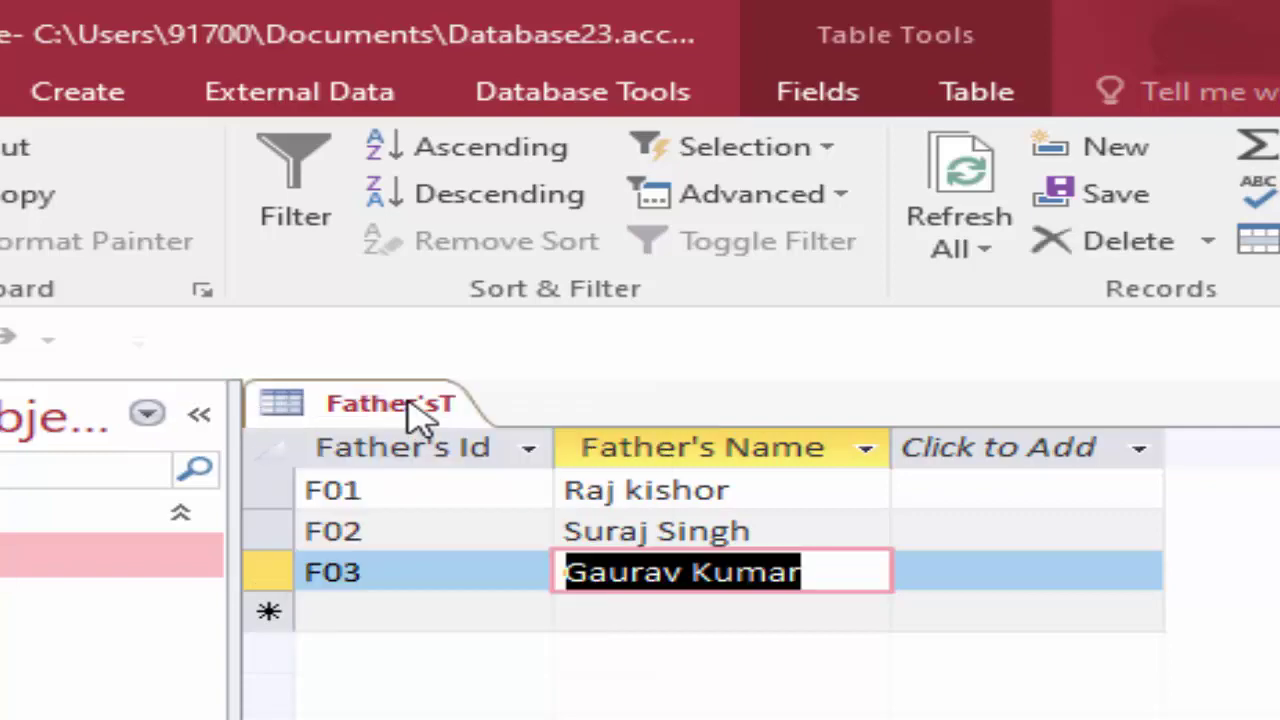
right_click(415, 415)
click(525, 465)
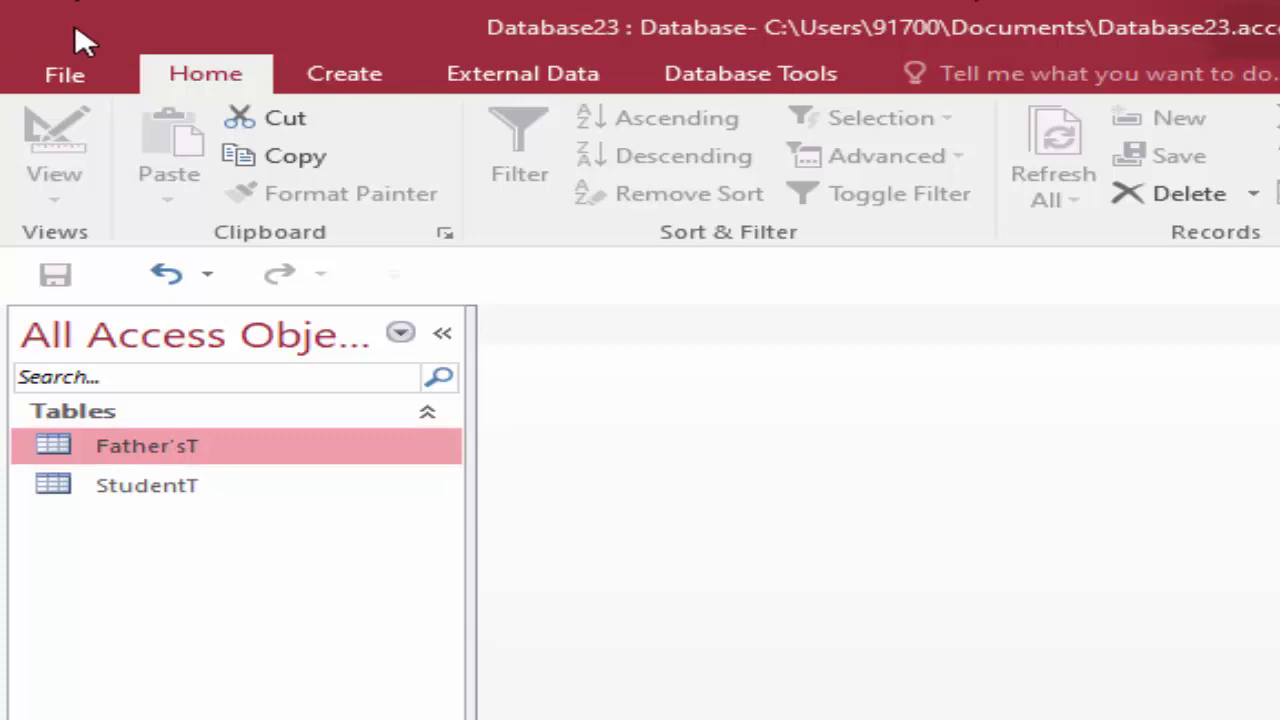
Step: Create a new blank table and begin saving it as Daughter'sT for Design view
click(383, 80)
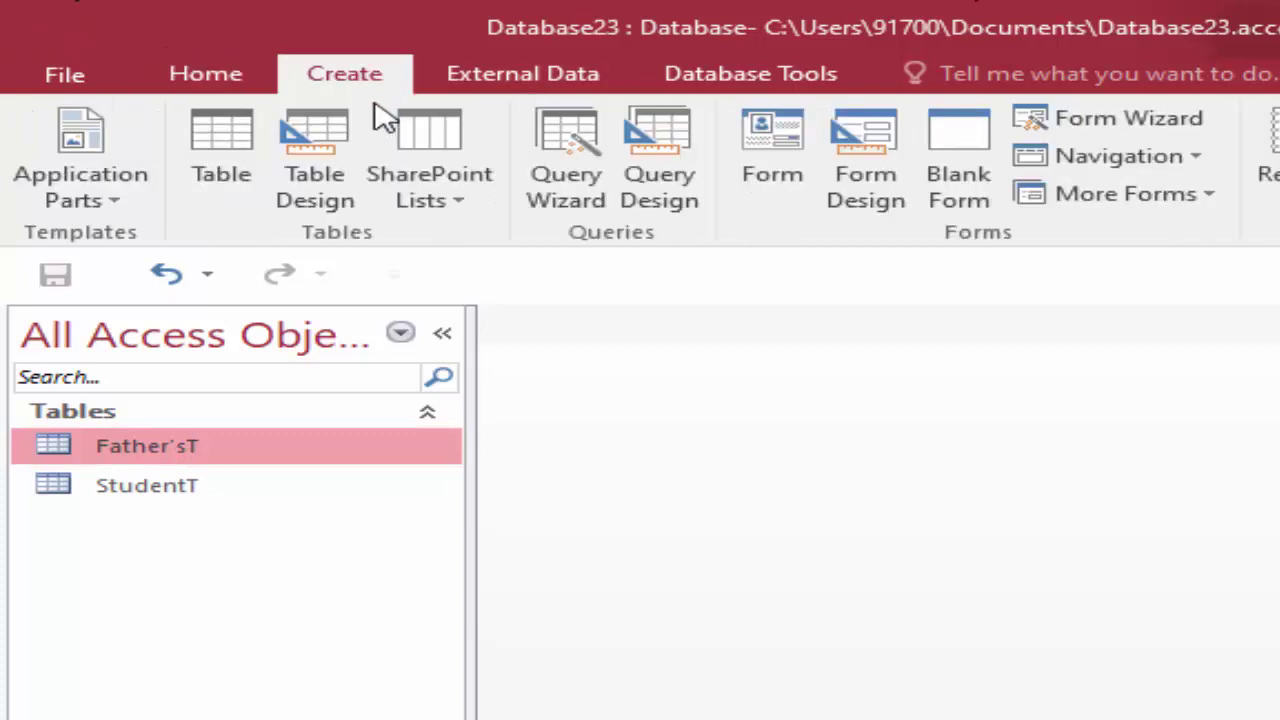
click(245, 138)
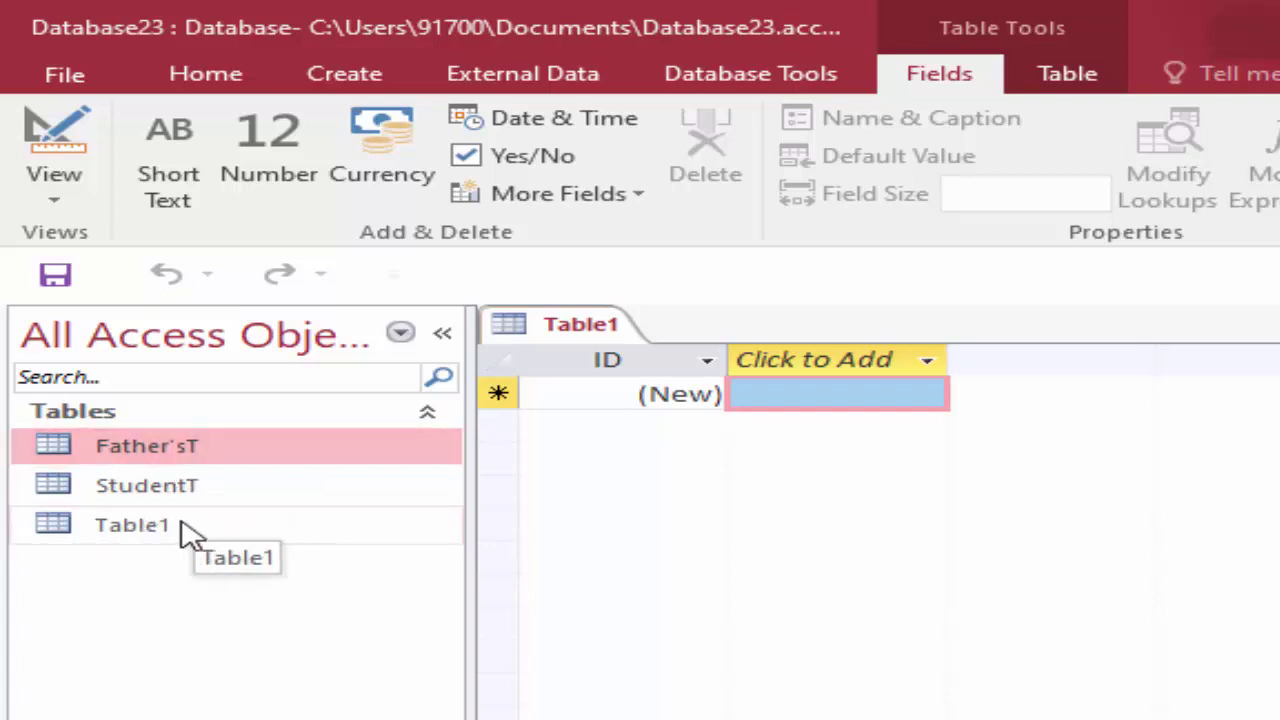
click(30, 140)
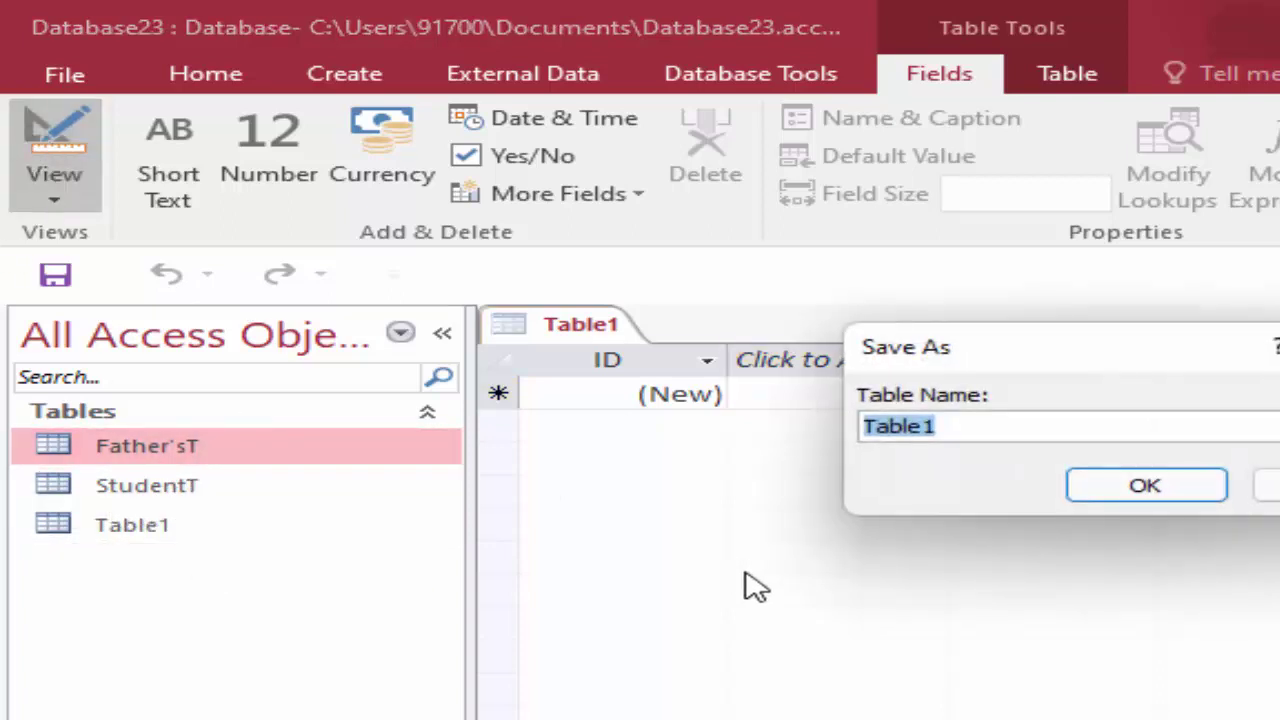
key(BackSpace)
text(Daughter'sT)
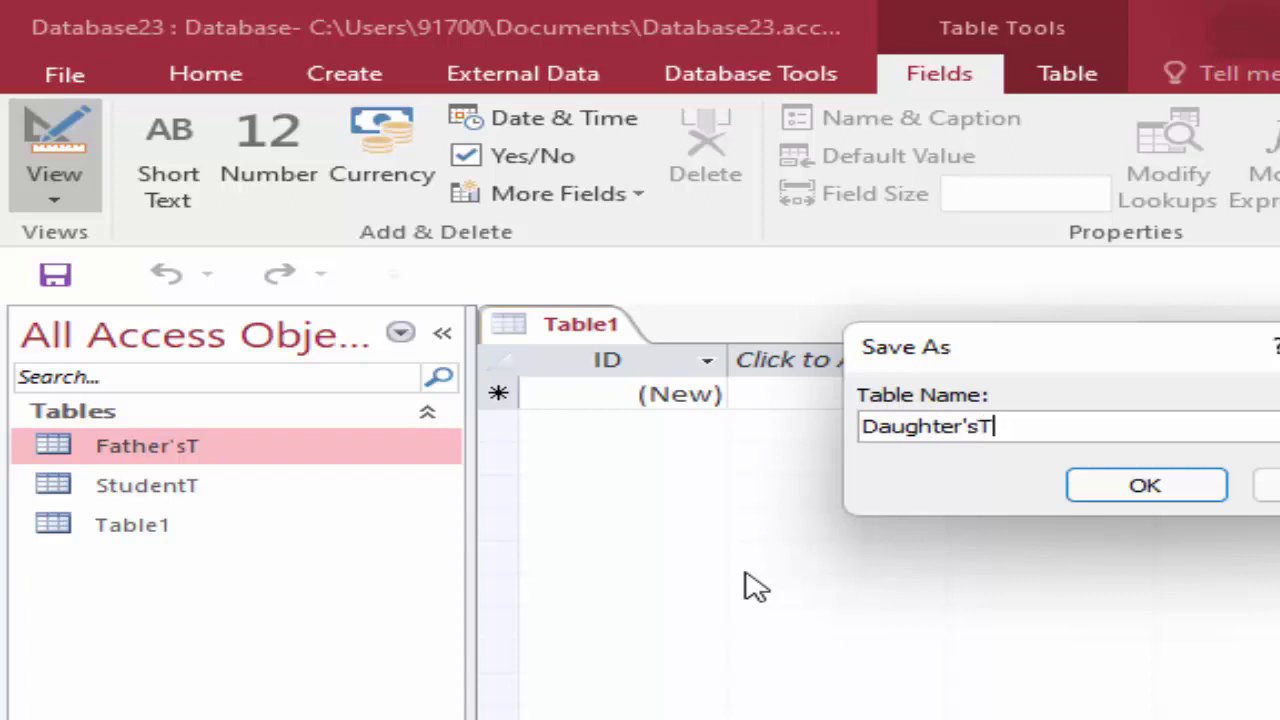
Step: Save the table as Daughter'sT and rename the ID key to Daughter's Id, Short Text
key(Return)
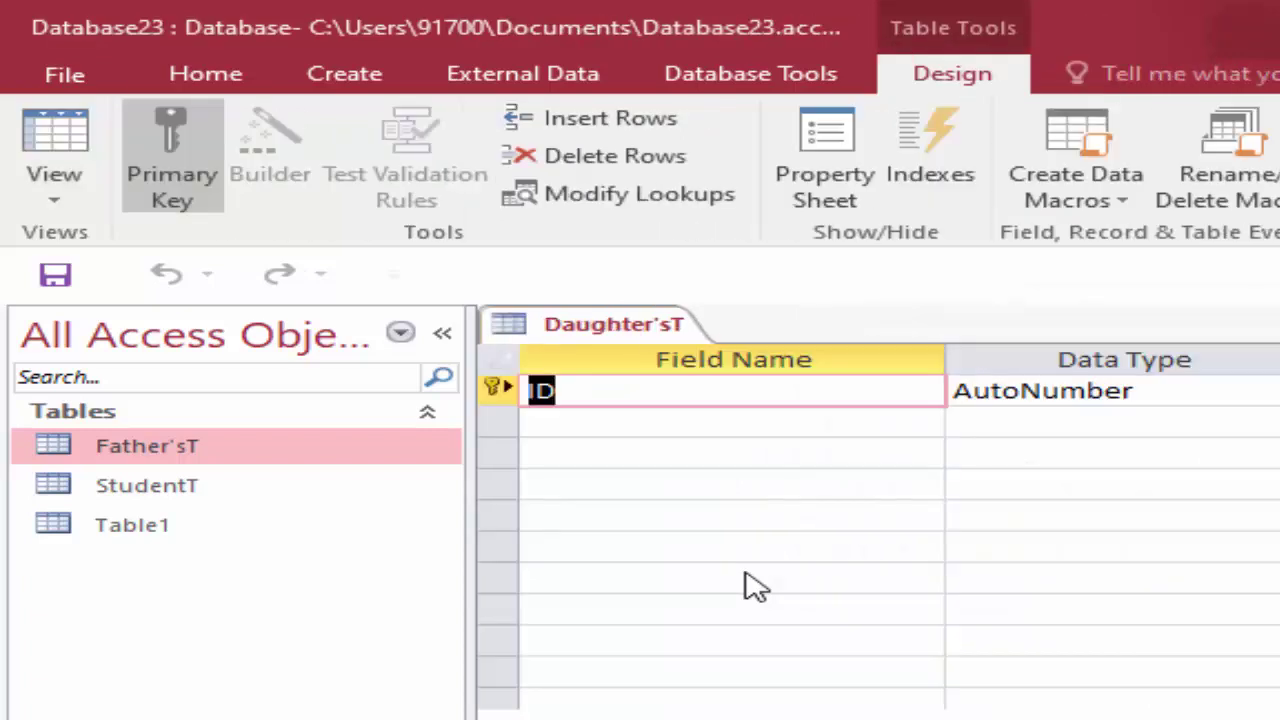
key(BackSpace)
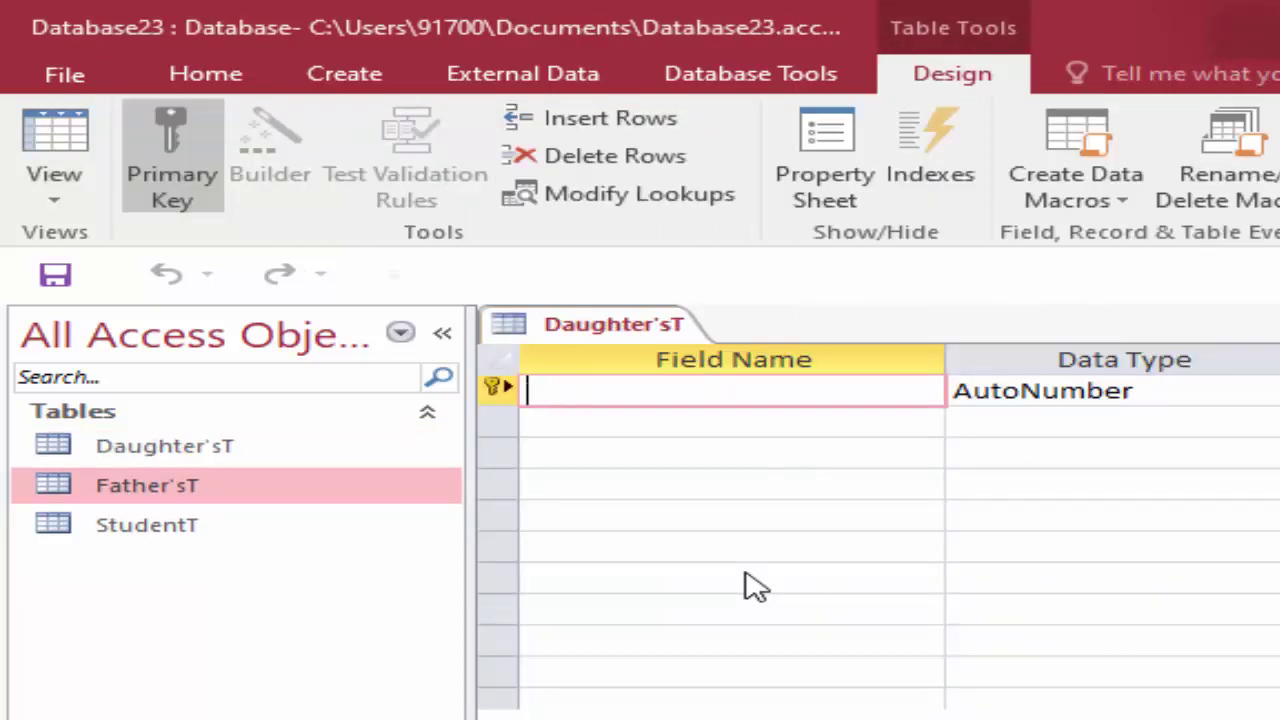
text(Dau)
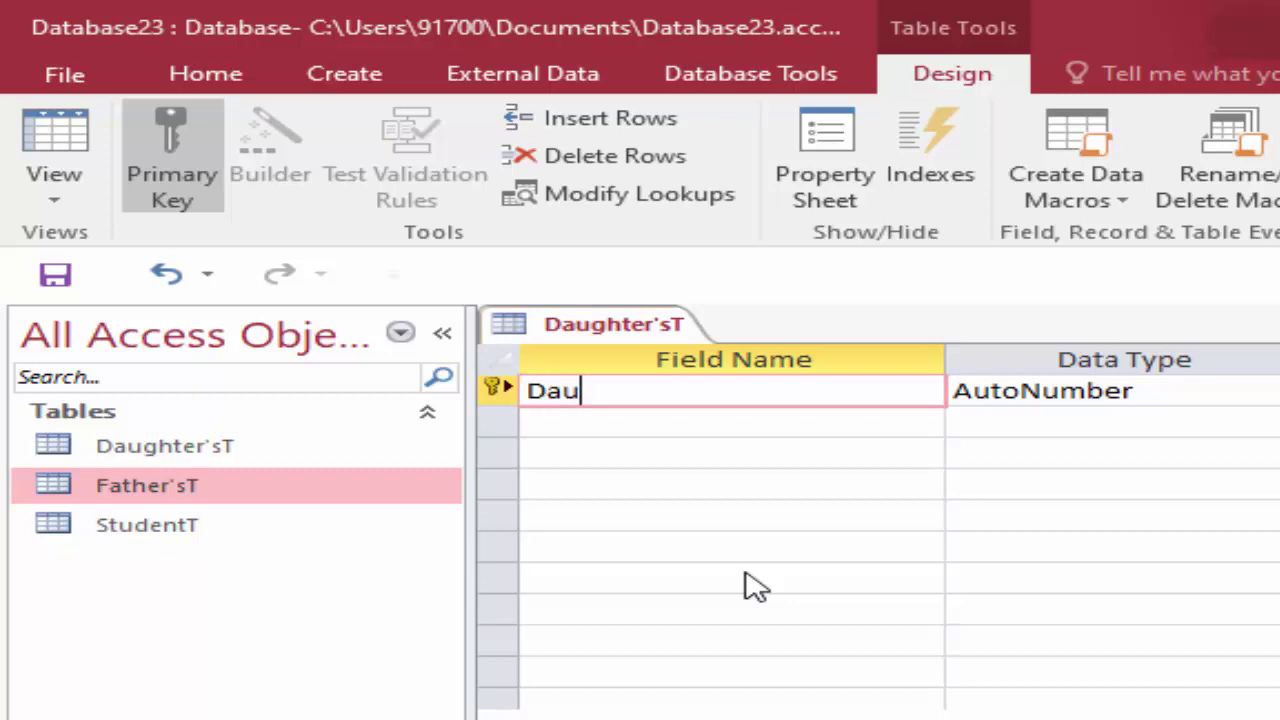
text(ghter')
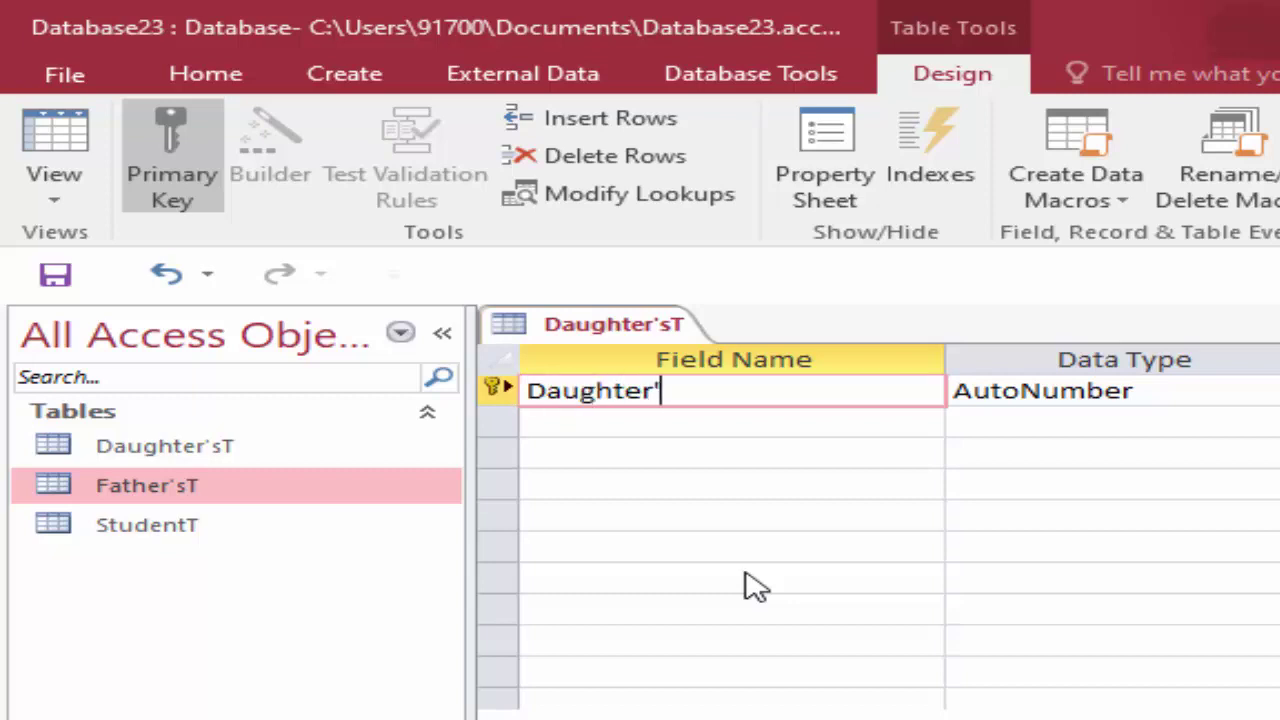
text(s Id)
click(1195, 380)
click(1270, 392)
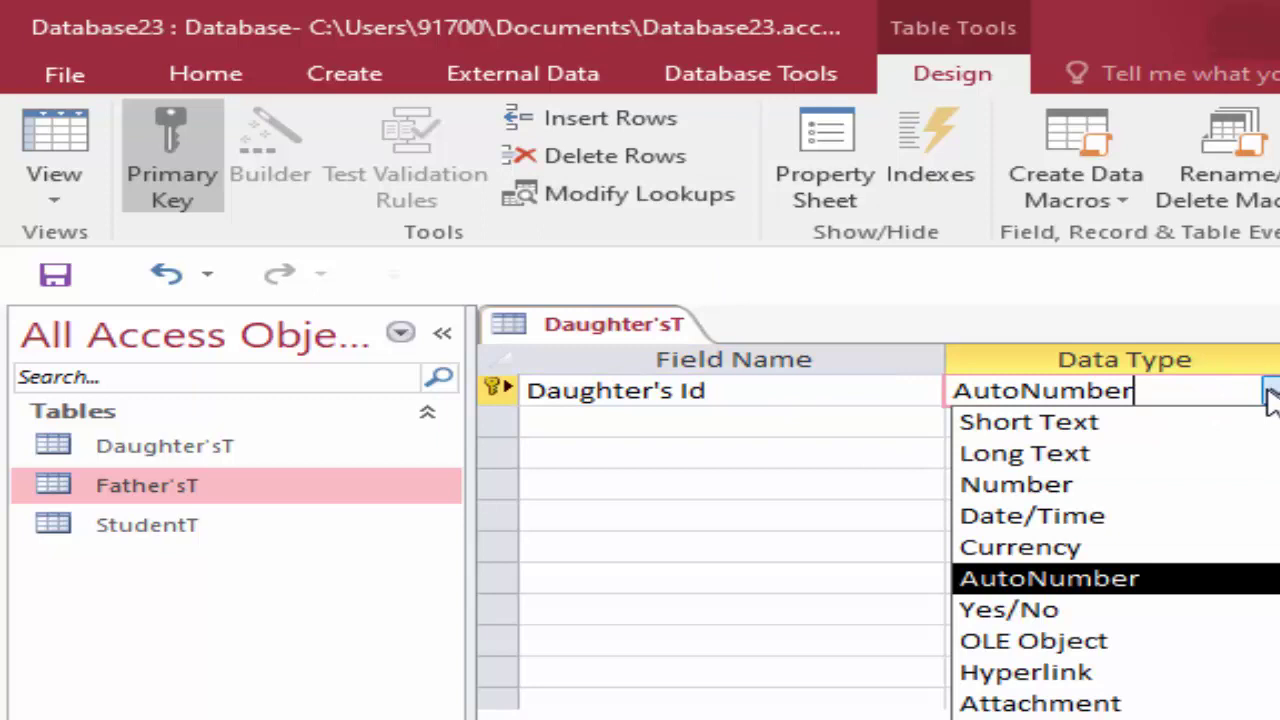
click(1188, 425)
Step: Add a Short Text Daughter's Name field, save, and widen both datasheet columns
click(694, 430)
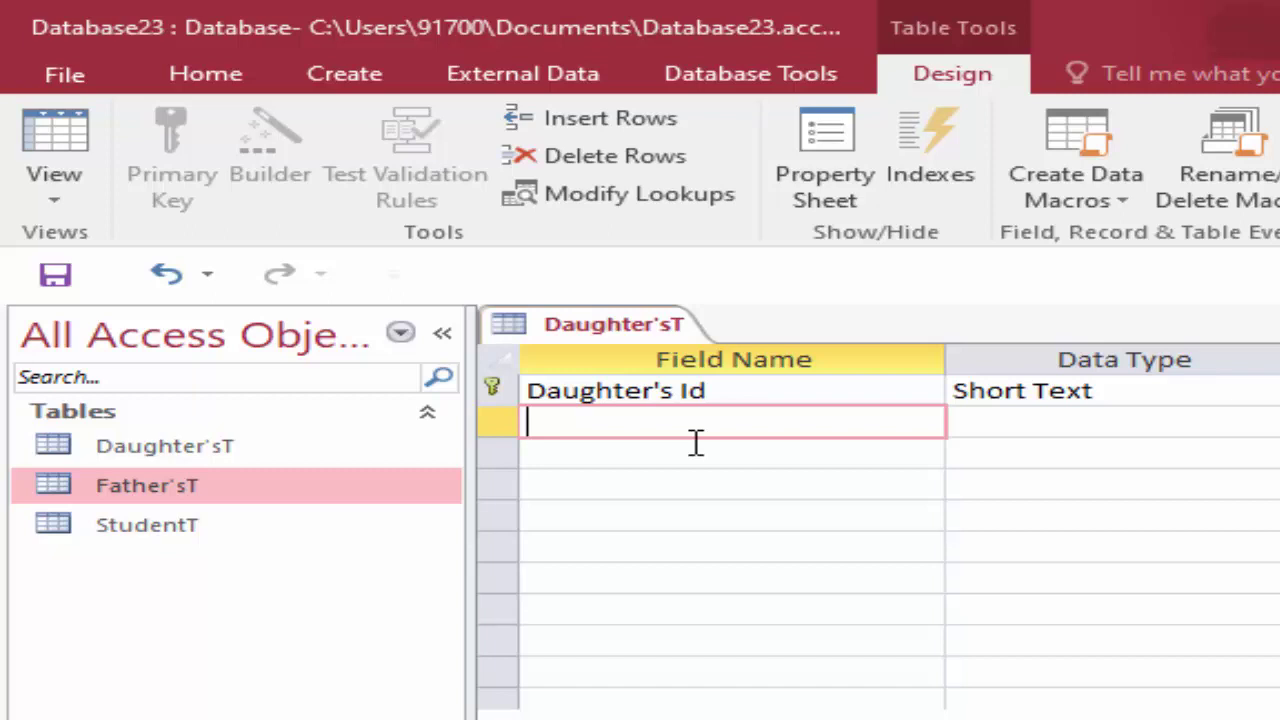
text(Dau)
text(ghte)
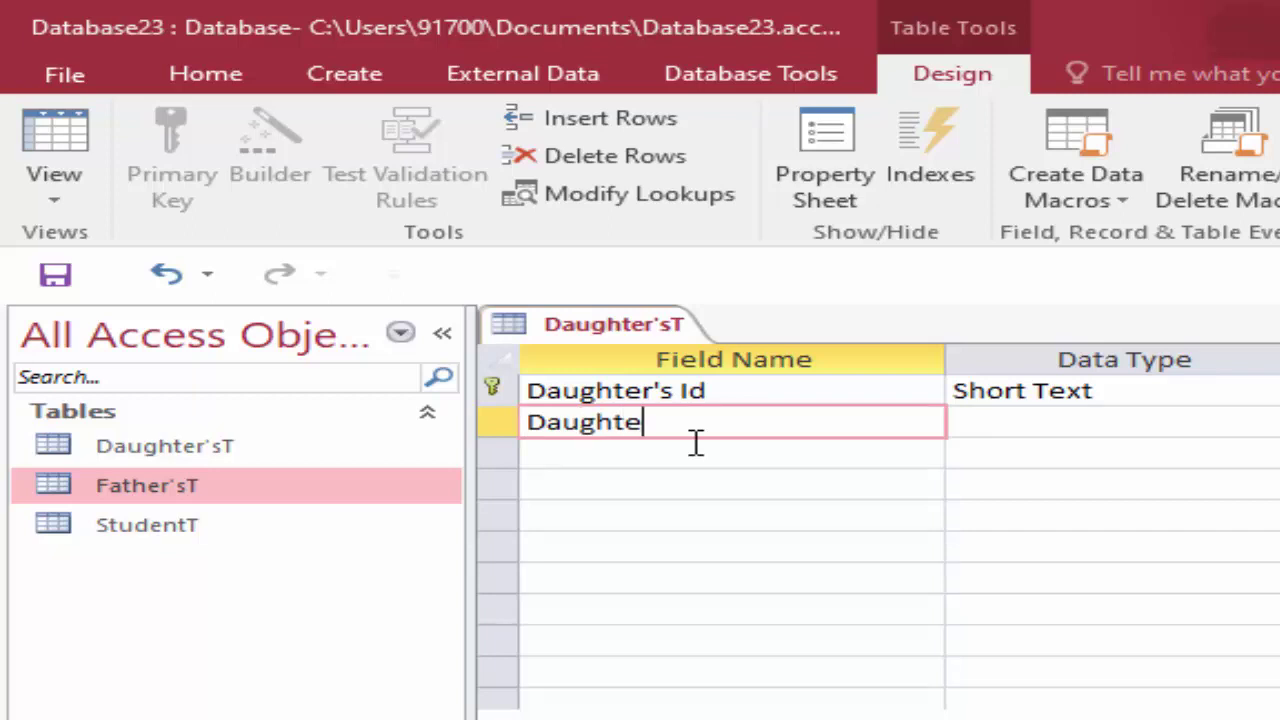
text(r's)
text( Name)
click(1138, 427)
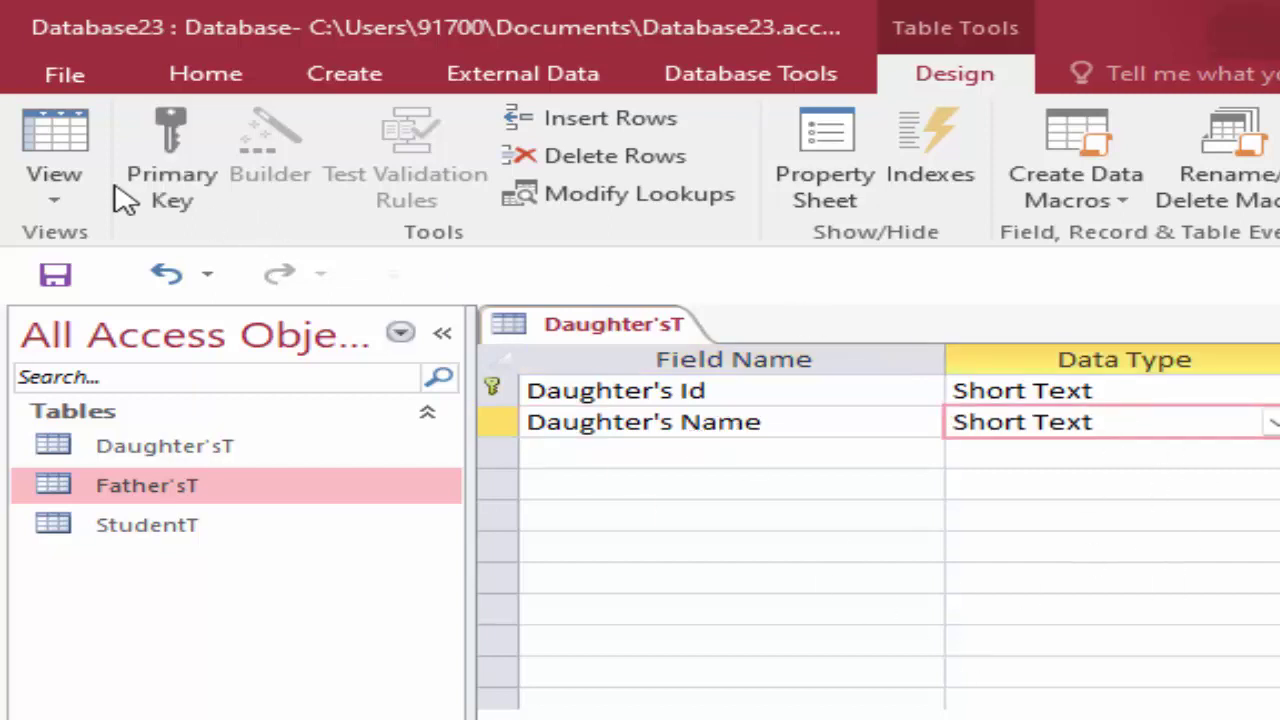
click(62, 152)
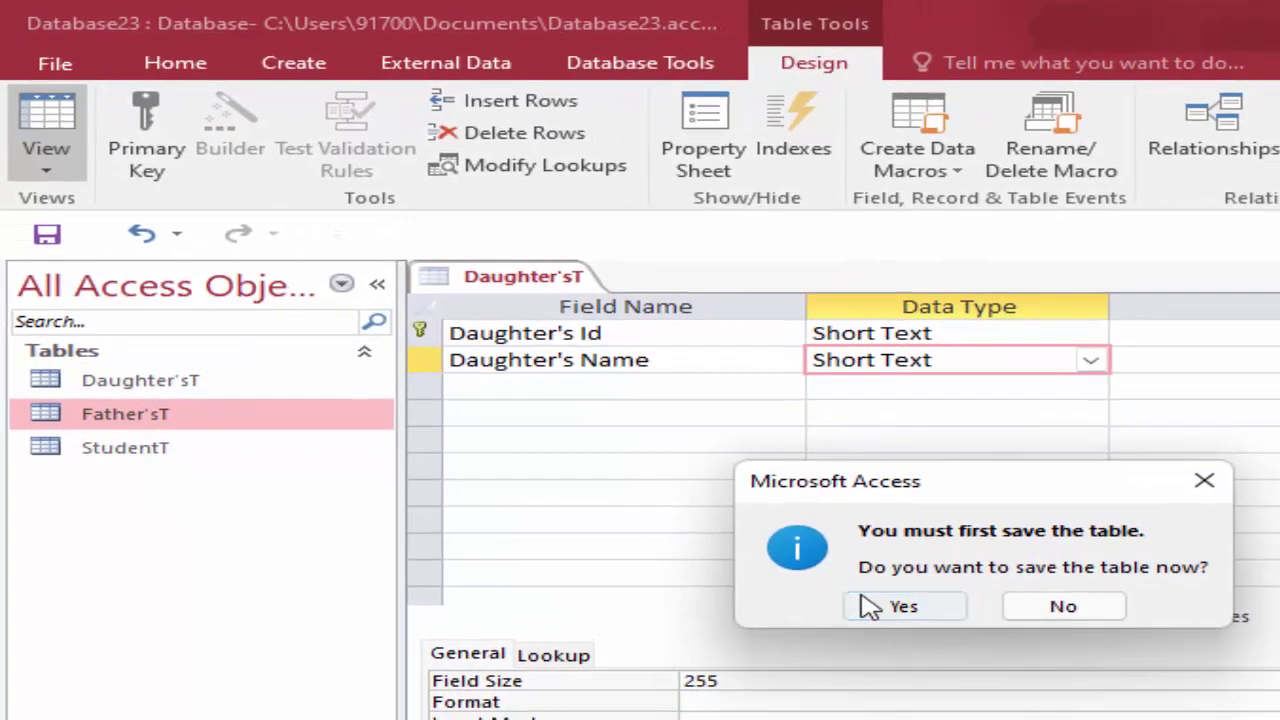
click(880, 606)
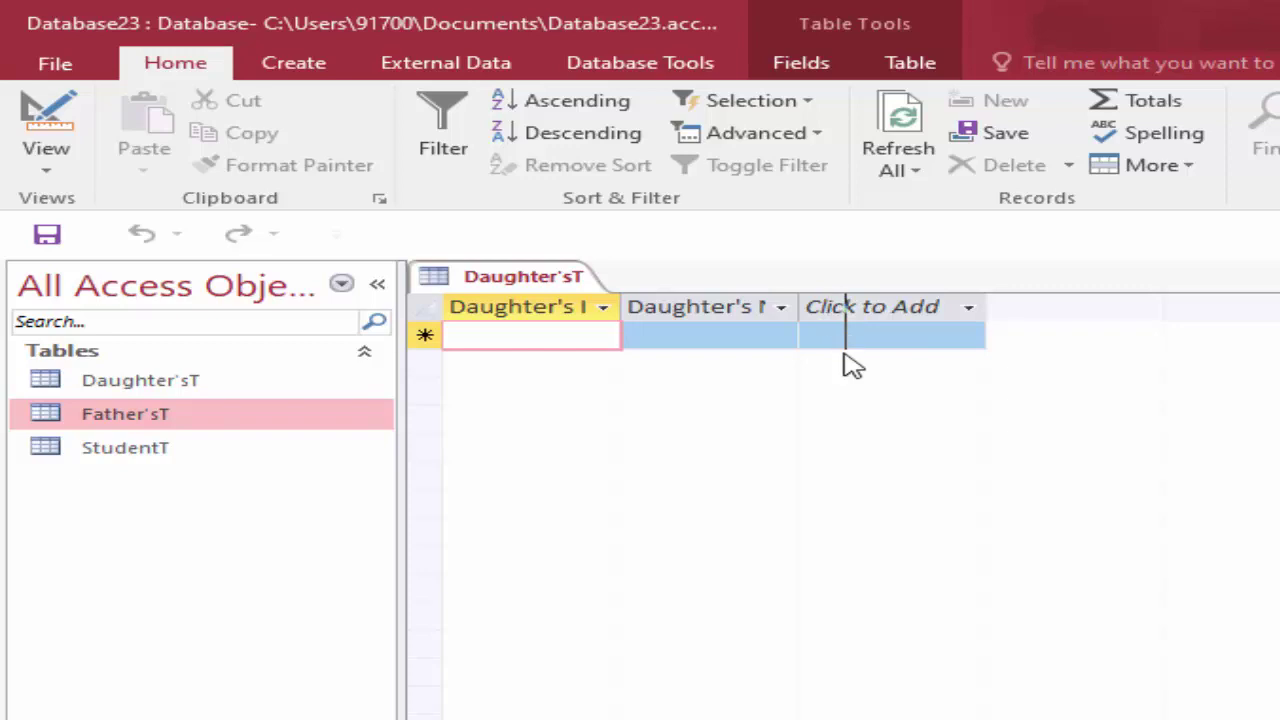
drag(798, 302, 845, 340)
drag(626, 307, 680, 340)
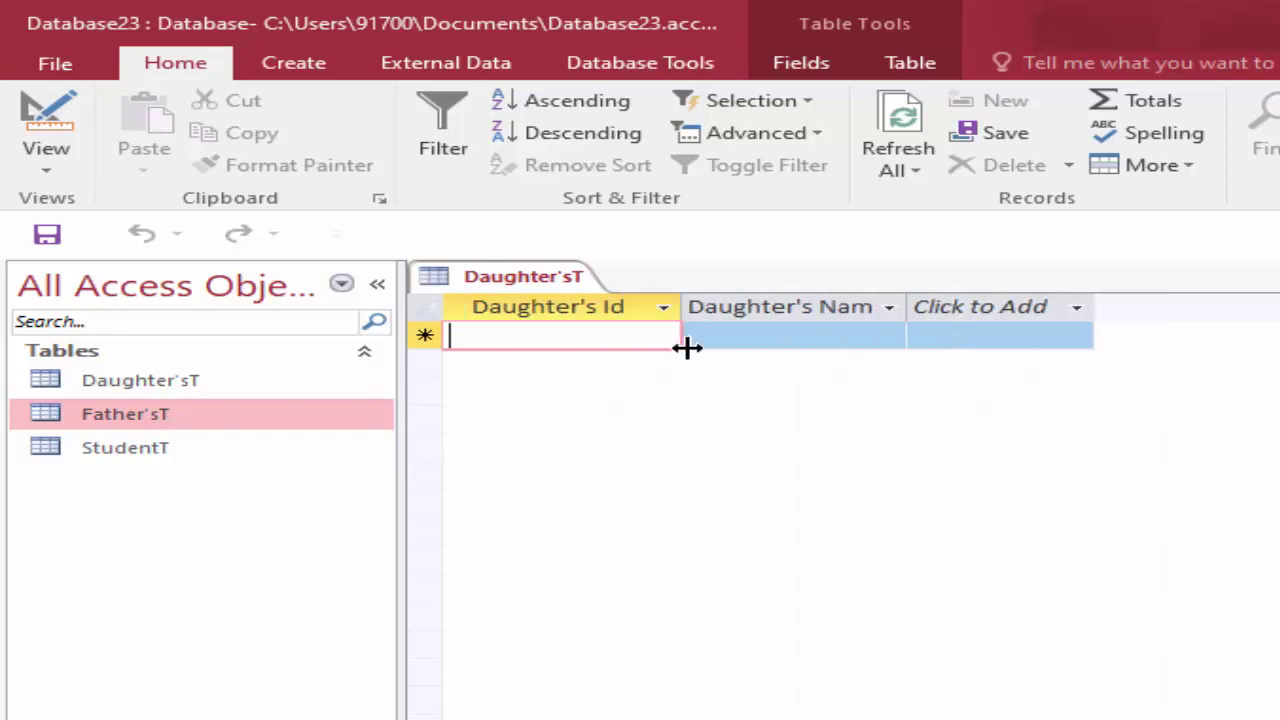
Step: Review StudentT's design, then return to its datasheet
click(180, 402)
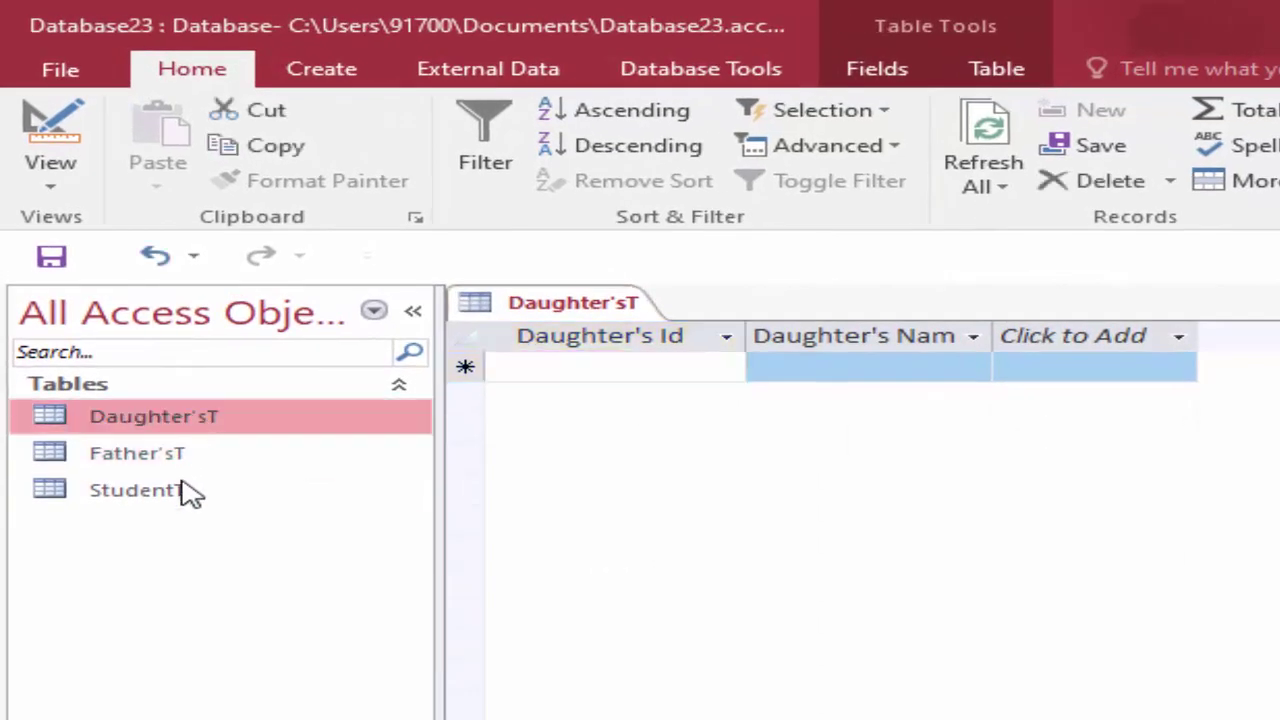
click(180, 472)
right_click(180, 500)
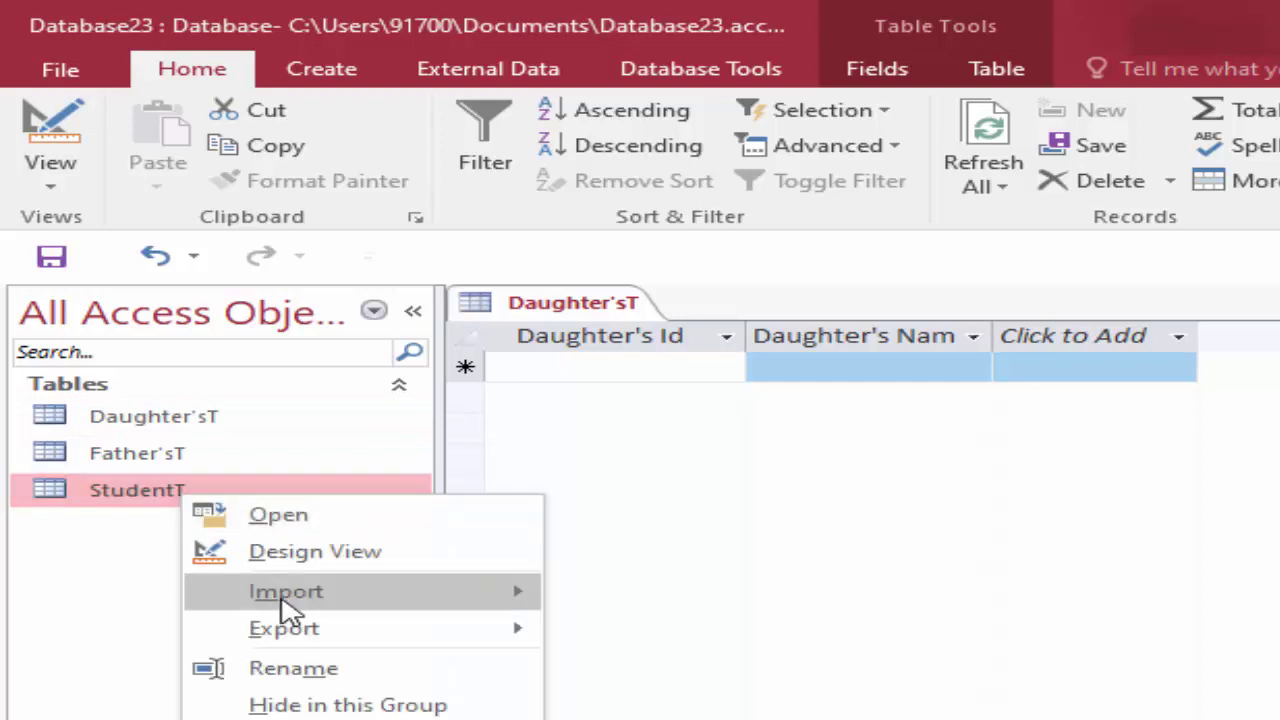
click(286, 553)
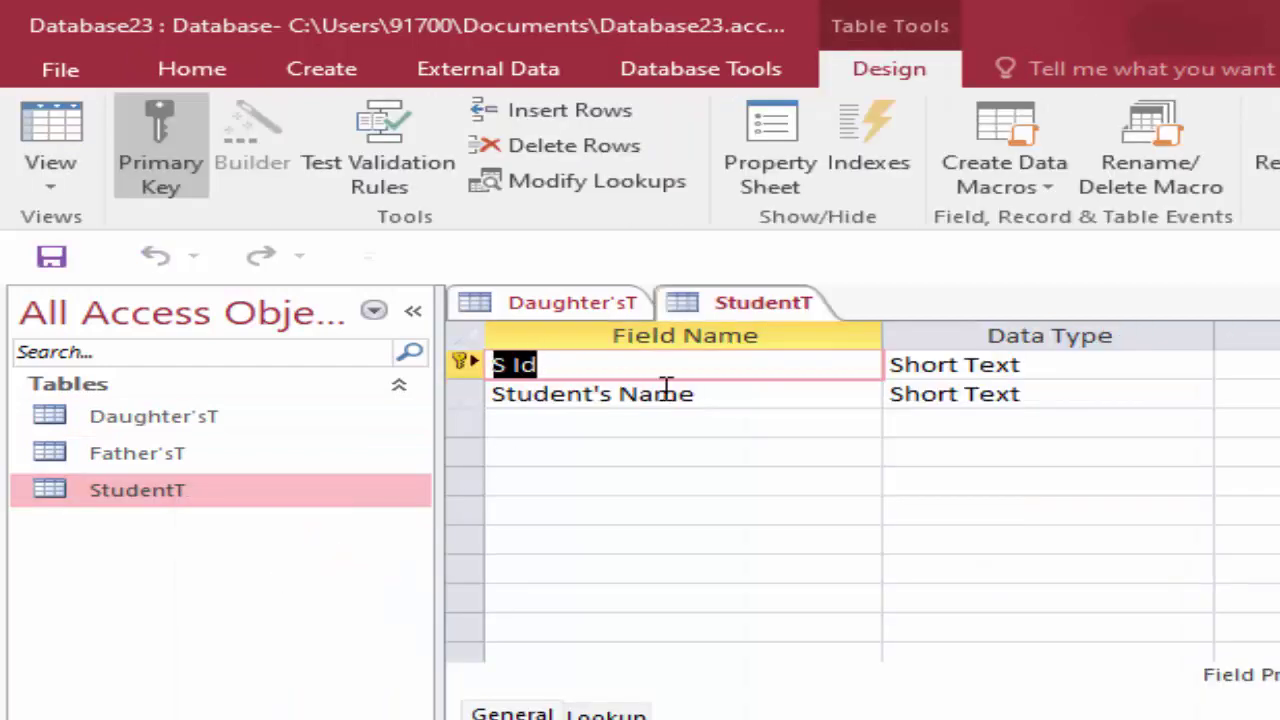
click(51, 135)
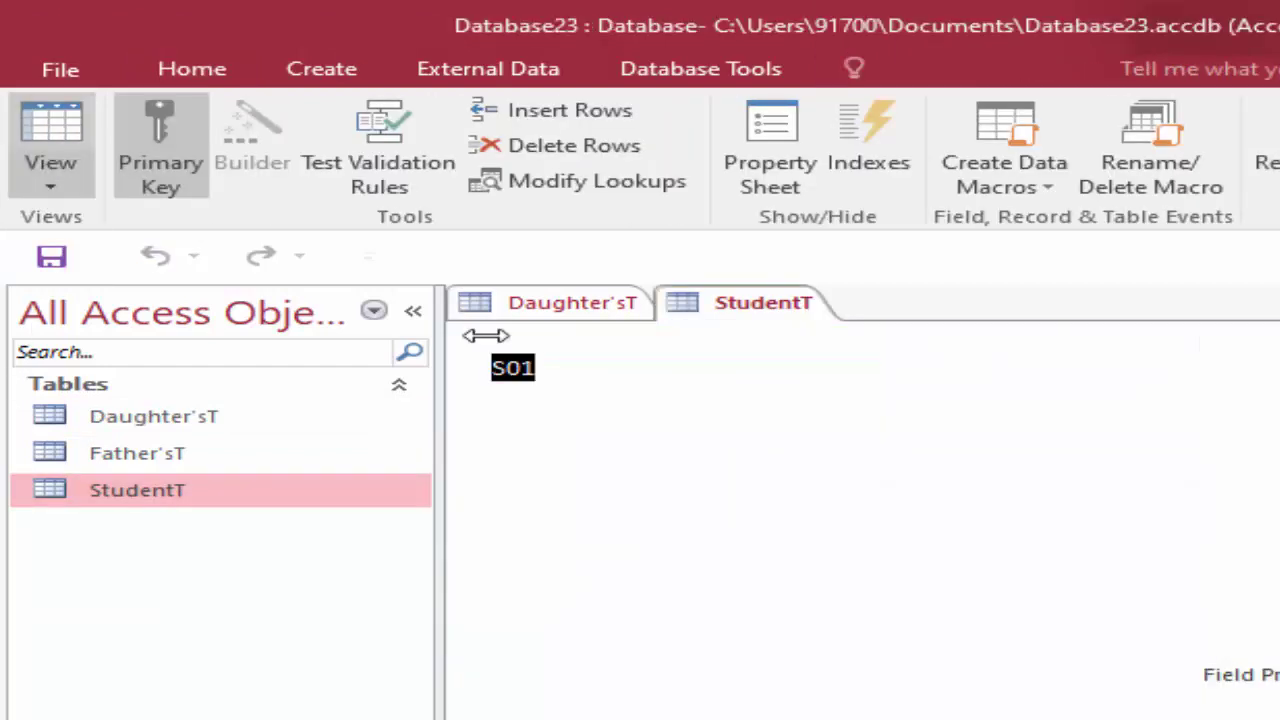
Step: Add a Short Text Student's Id field to Father'sT and save the design
click(206, 462)
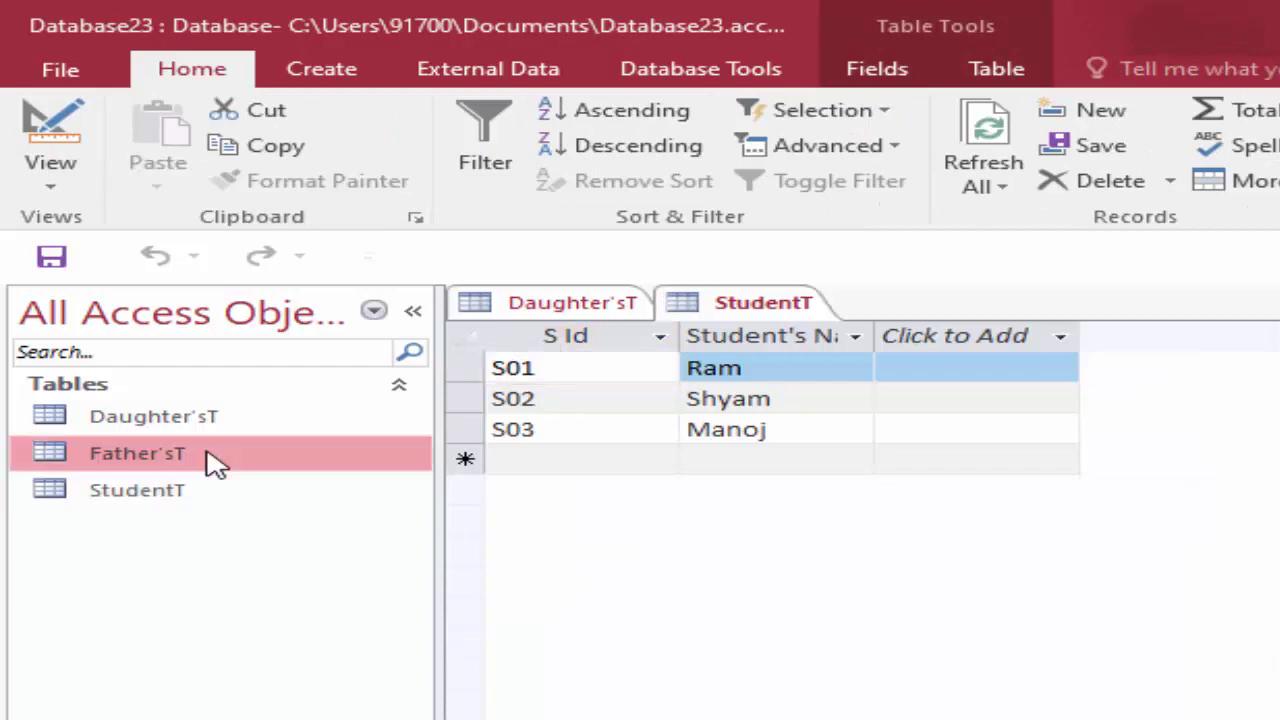
right_click(207, 462)
click(290, 510)
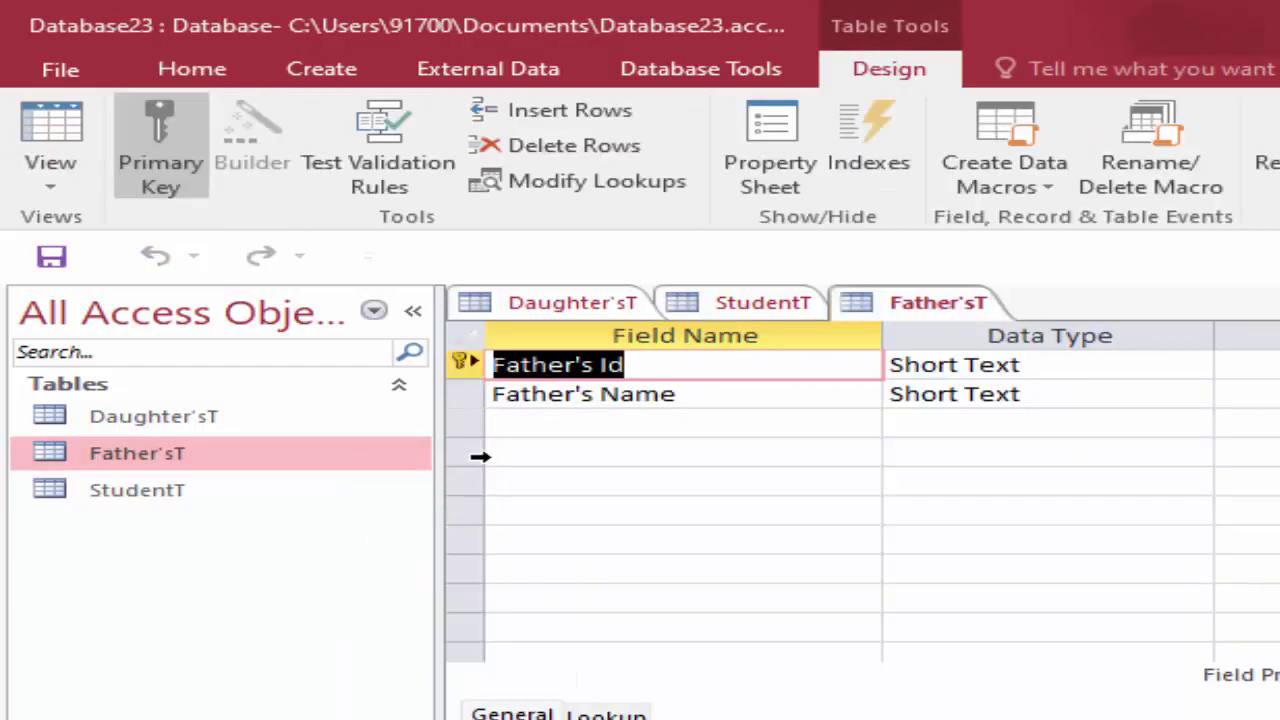
click(523, 423)
text(S)
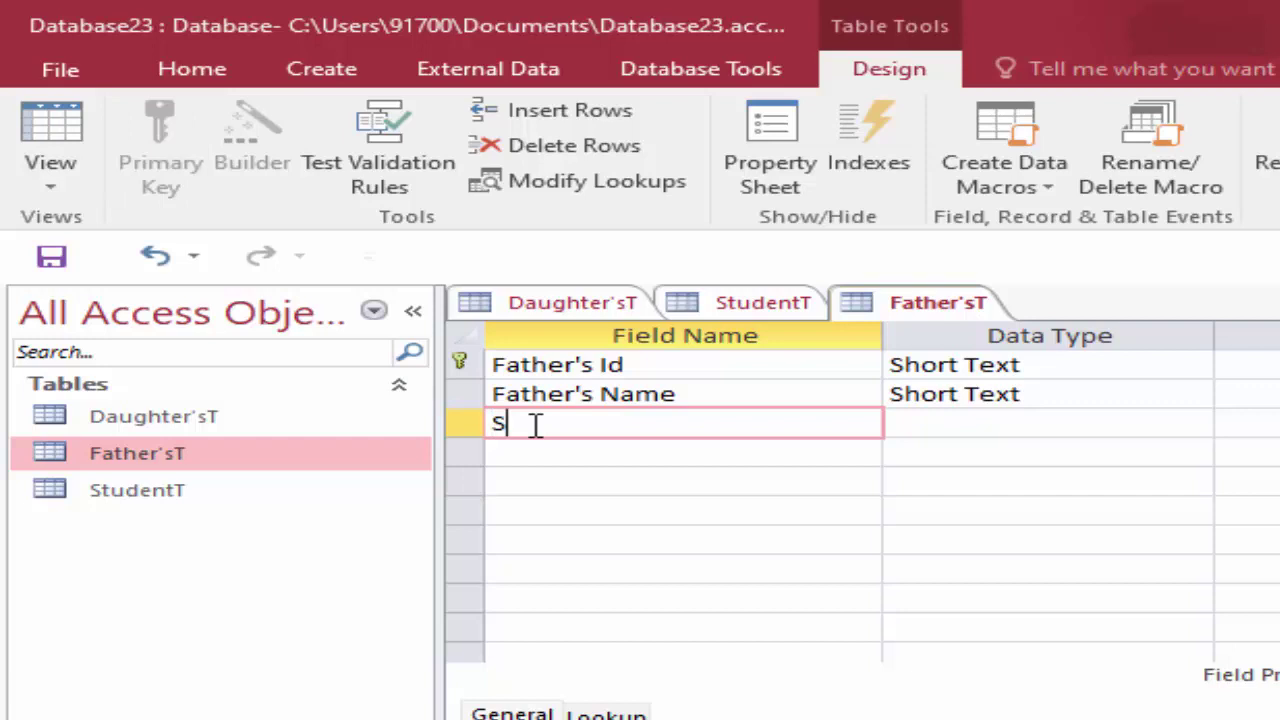
text(tu)
text(dent')
text(s I)
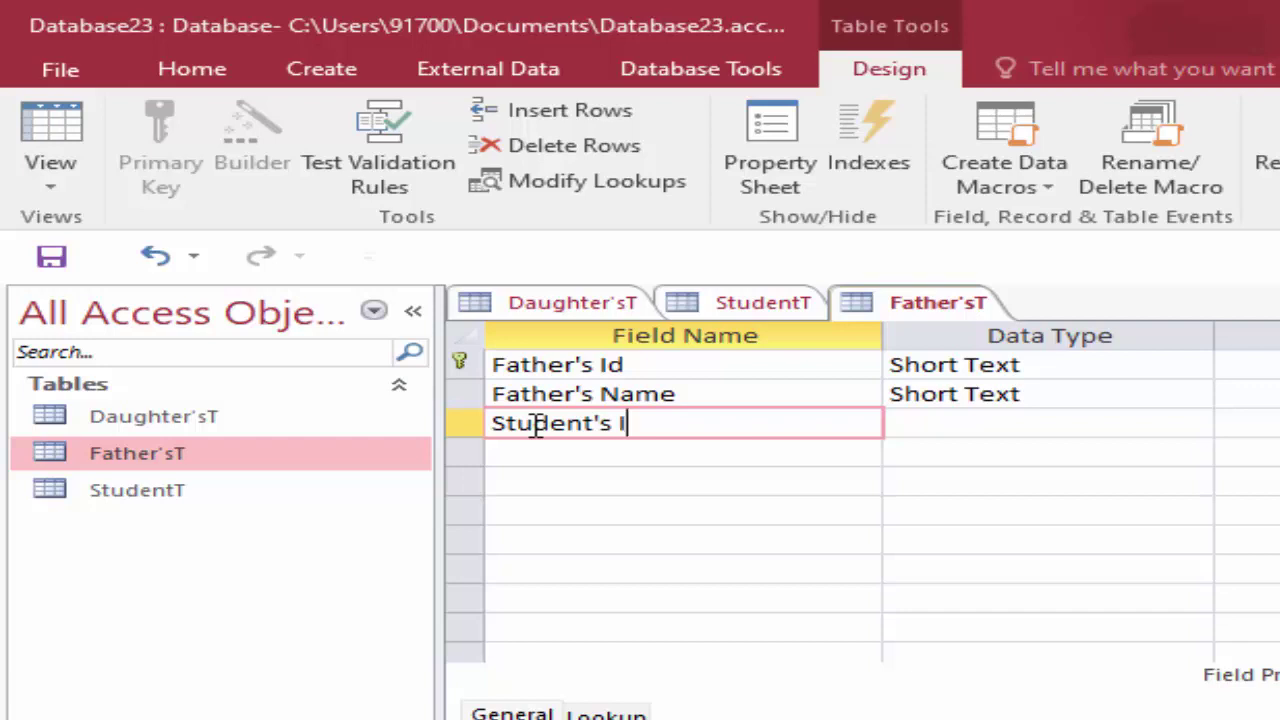
text(d)
click(937, 425)
click(75, 128)
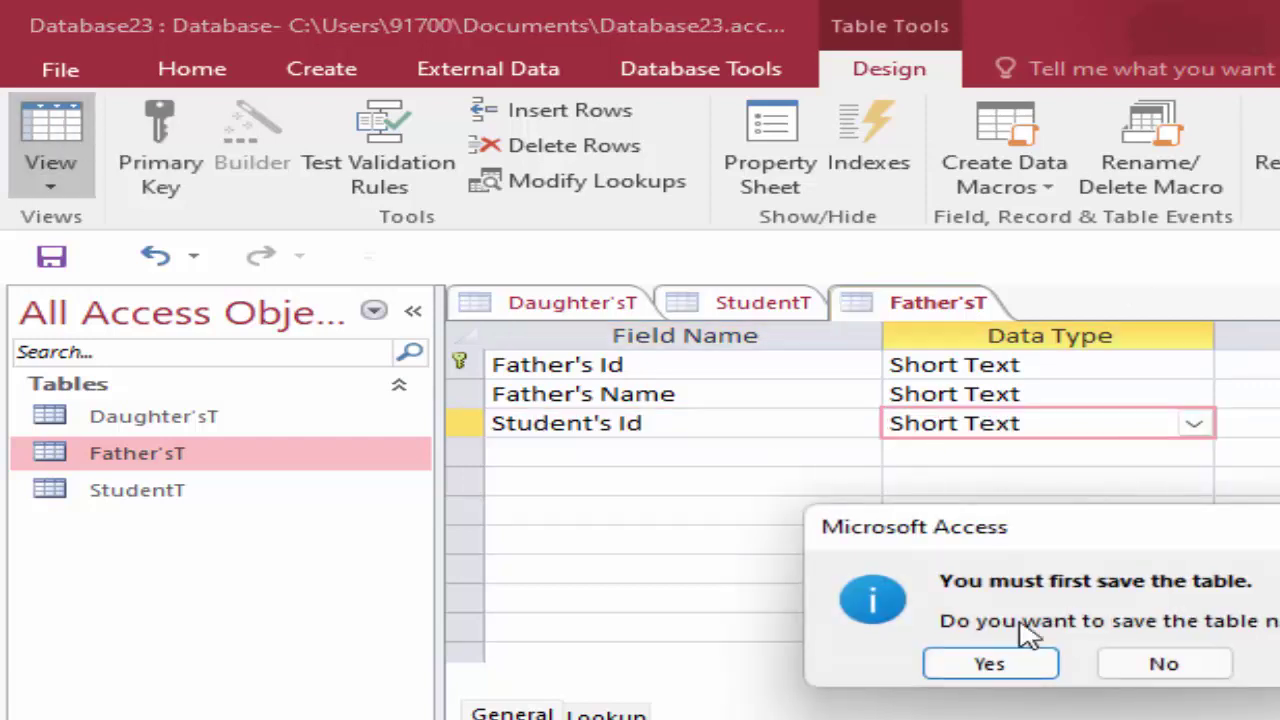
click(991, 663)
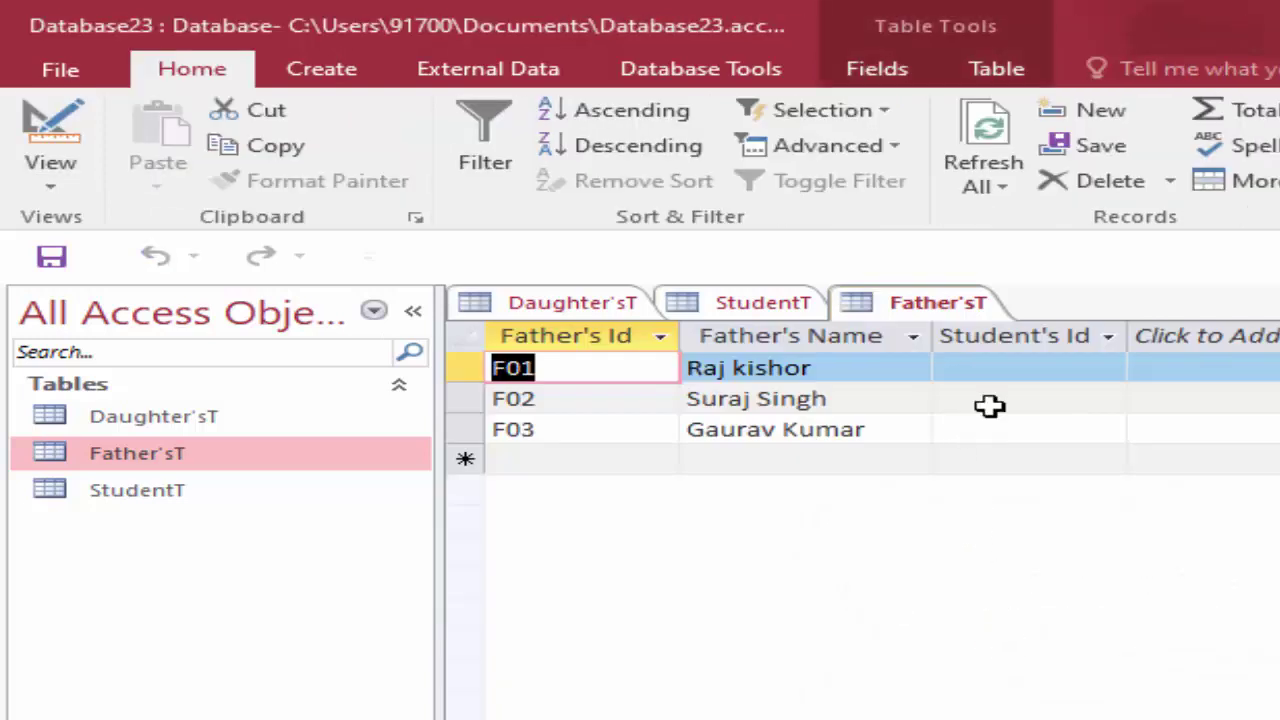
Step: Enter Student's Ids S01, S02 and S03 for Father'sT records F01–F03 and save
click(990, 374)
text(S)
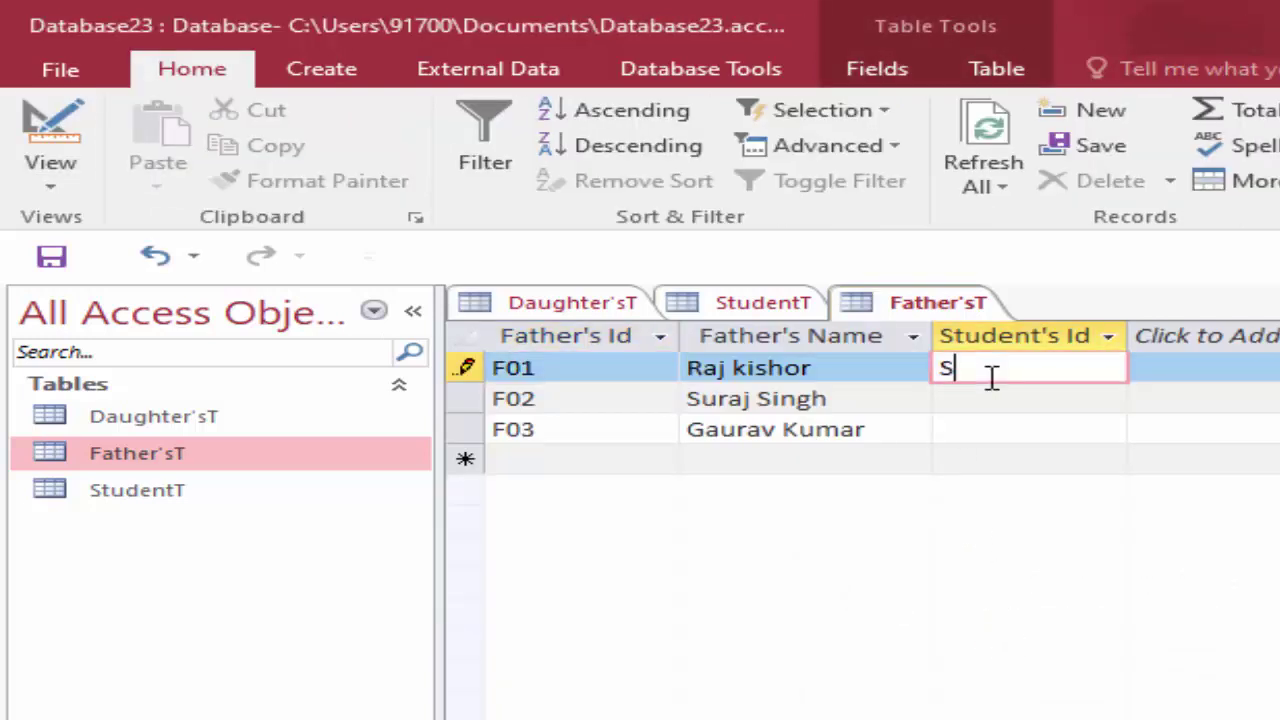
text(01)
double_click(222, 495)
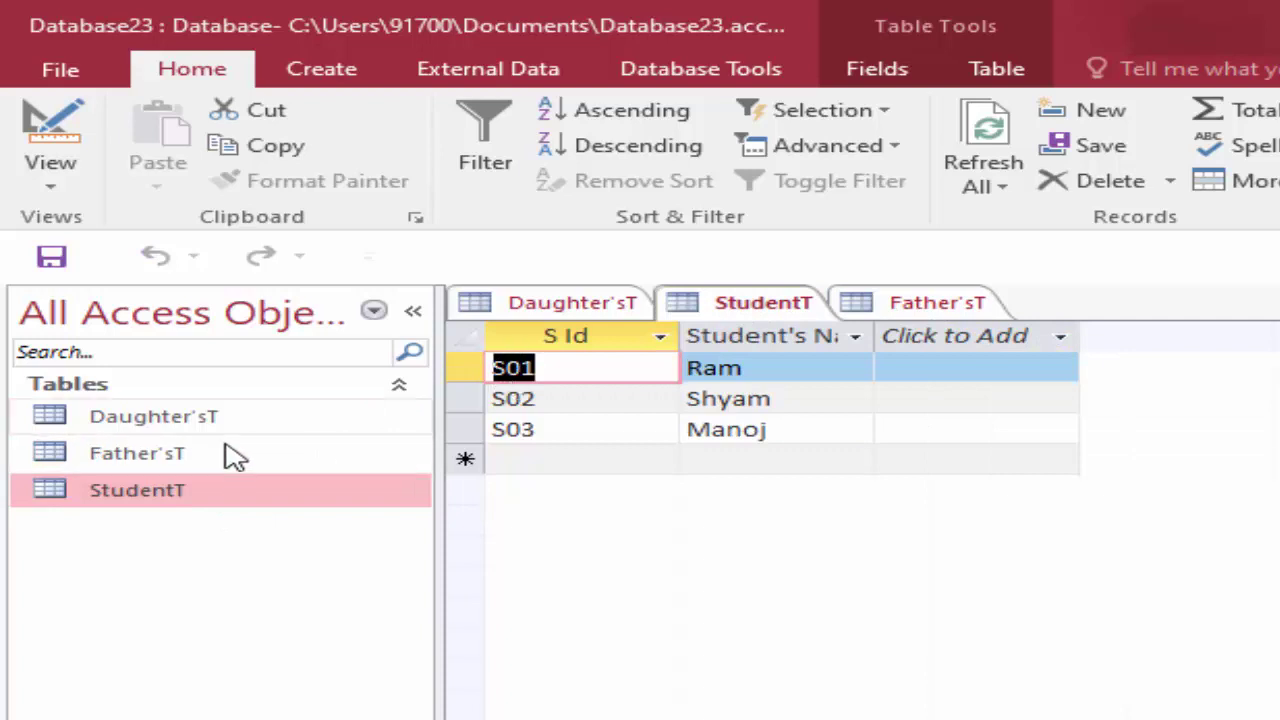
click(228, 455)
right_click(229, 457)
click(338, 480)
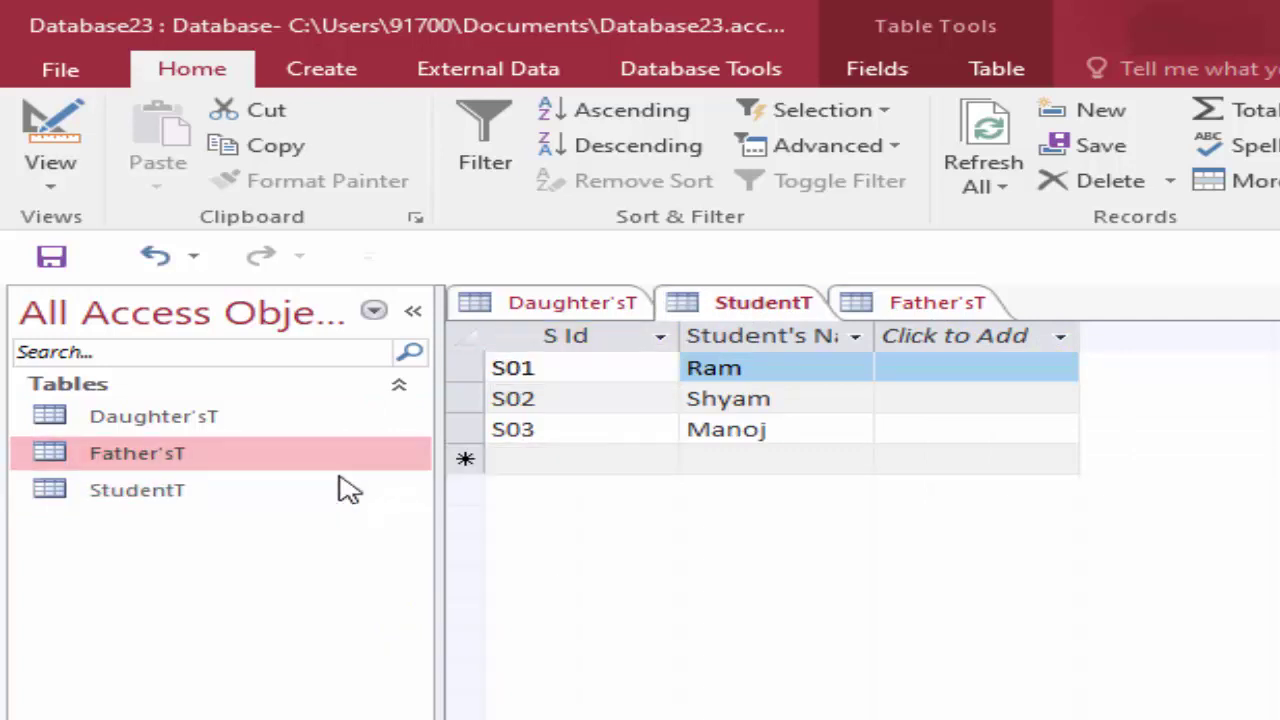
click(983, 400)
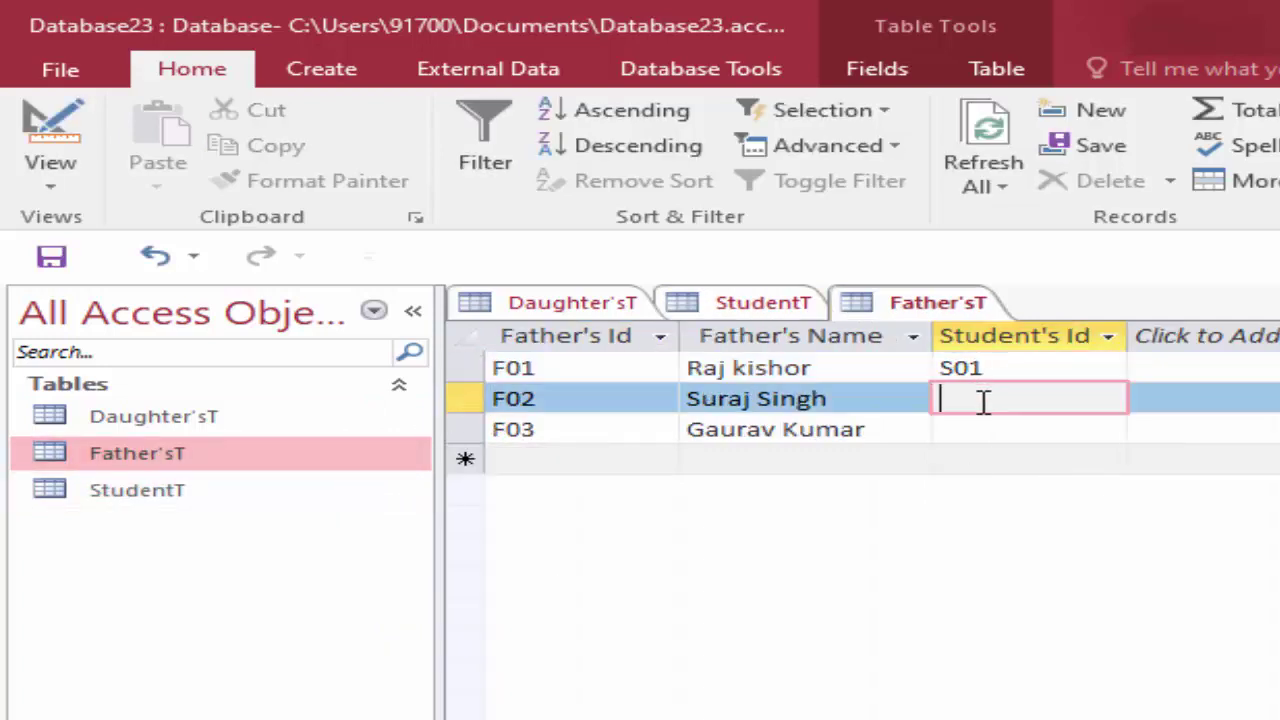
text(S02)
key(Down)
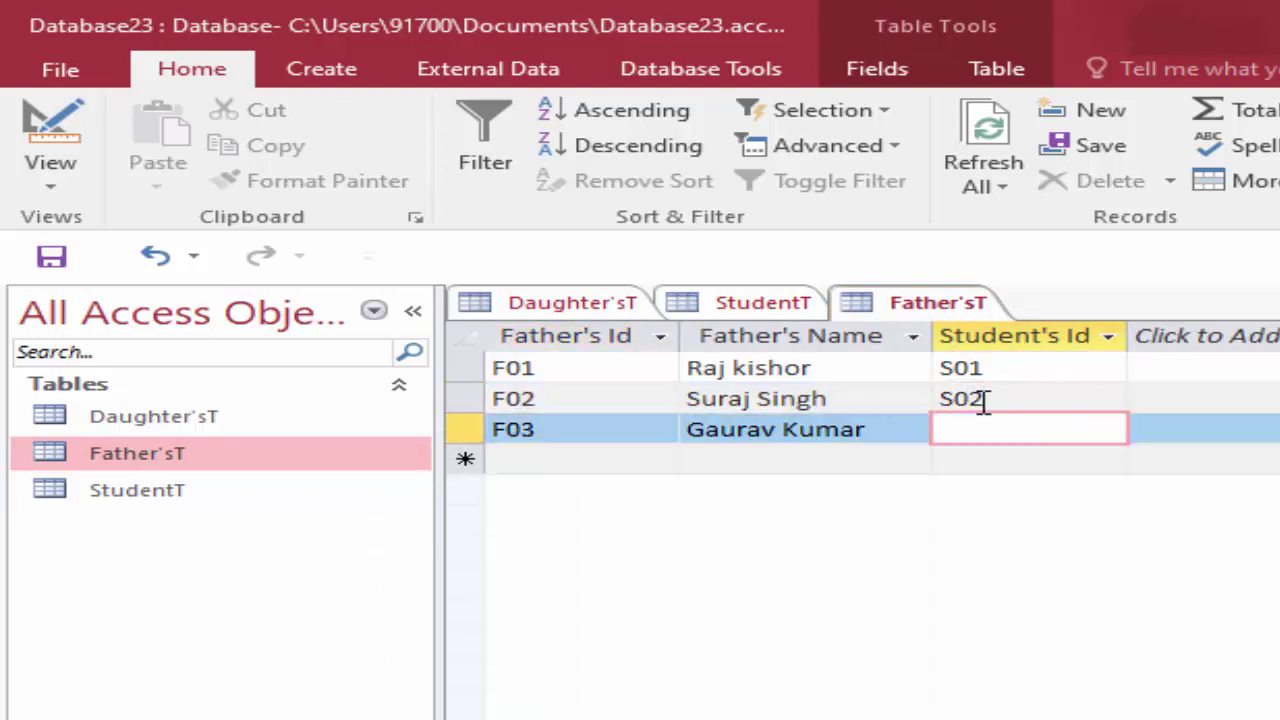
text(S03)
click(75, 258)
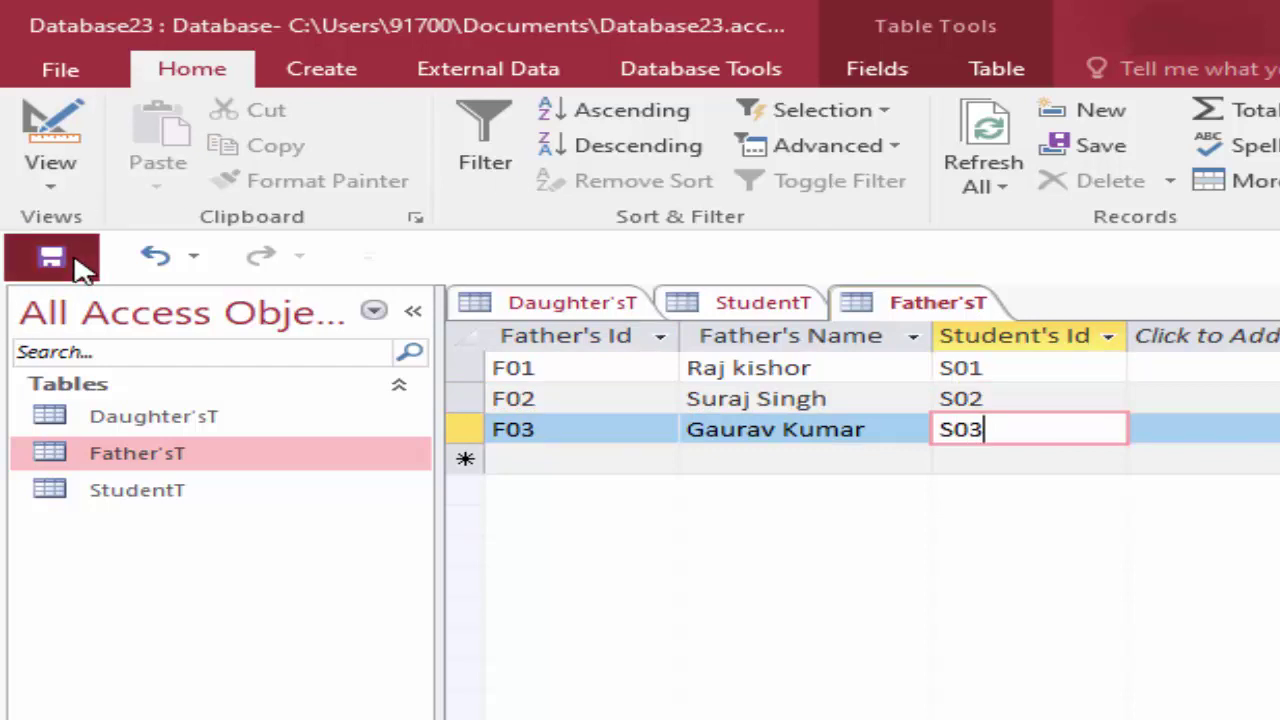
Step: Close the Father'sT and StudentT tabs, leaving only Daughter'sT open
right_click(900, 304)
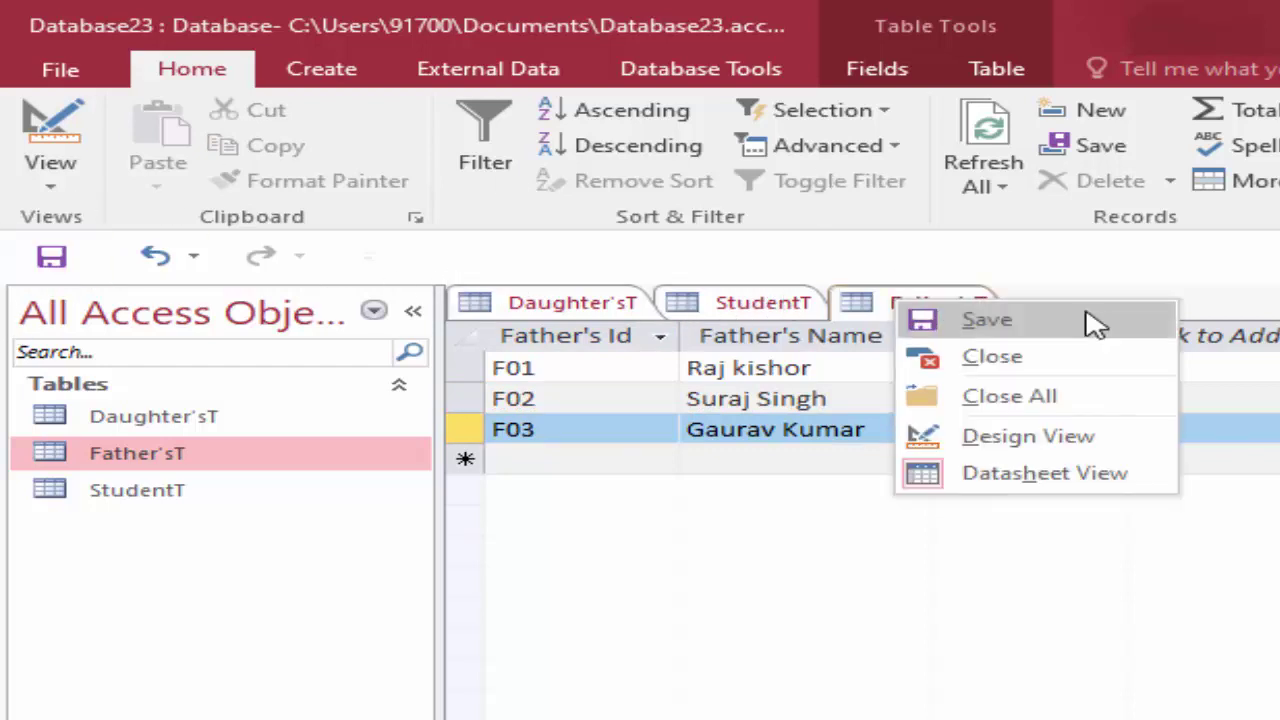
click(1095, 322)
right_click(908, 305)
click(925, 315)
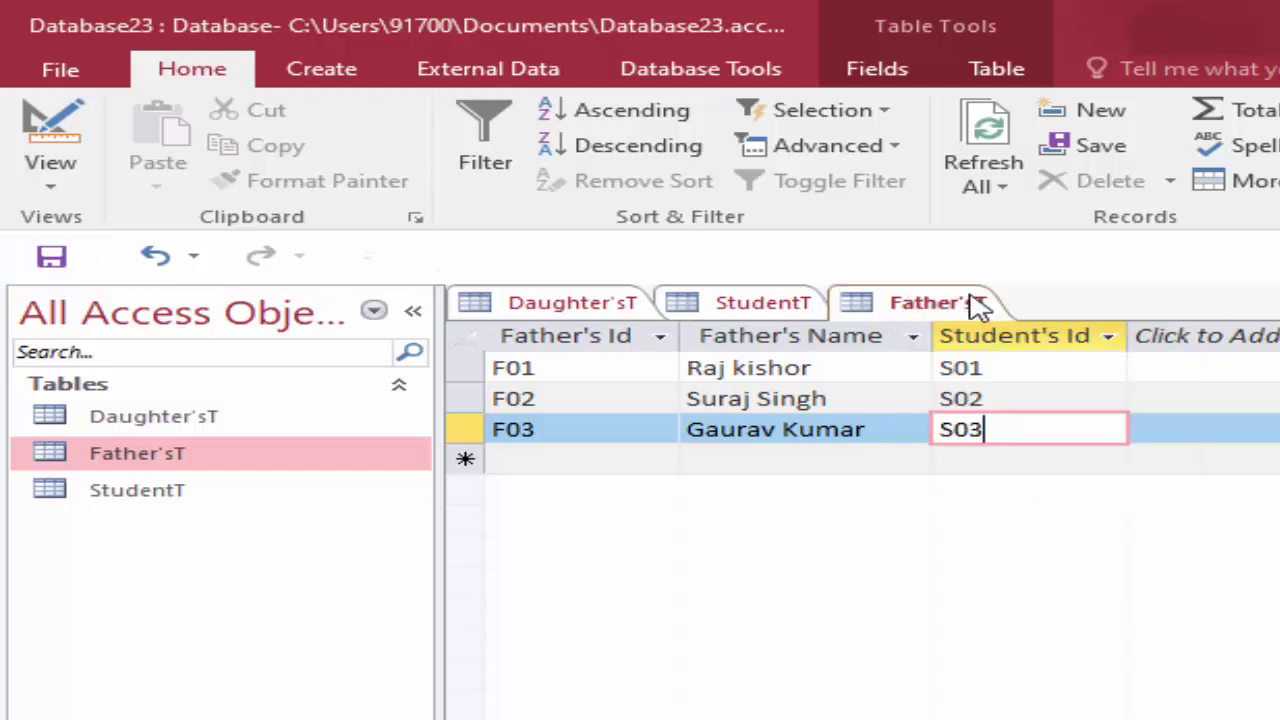
right_click(975, 305)
click(1000, 350)
right_click(795, 300)
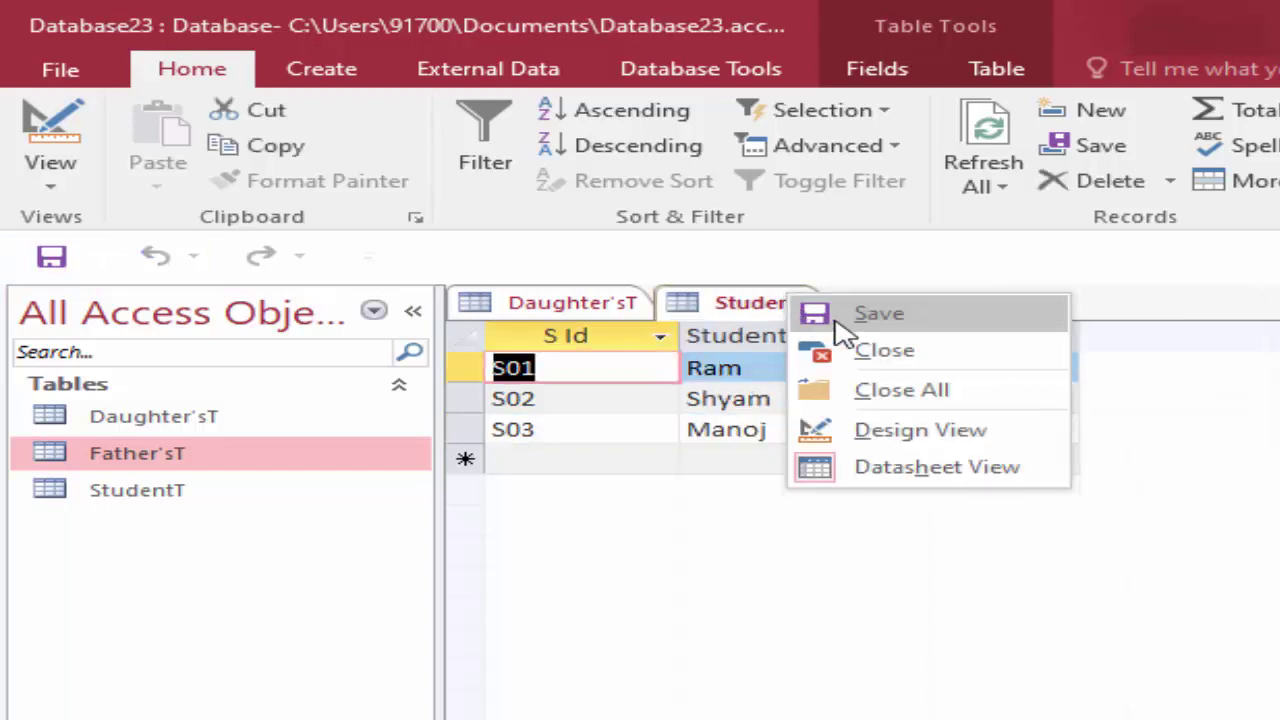
click(843, 320)
right_click(771, 297)
click(870, 350)
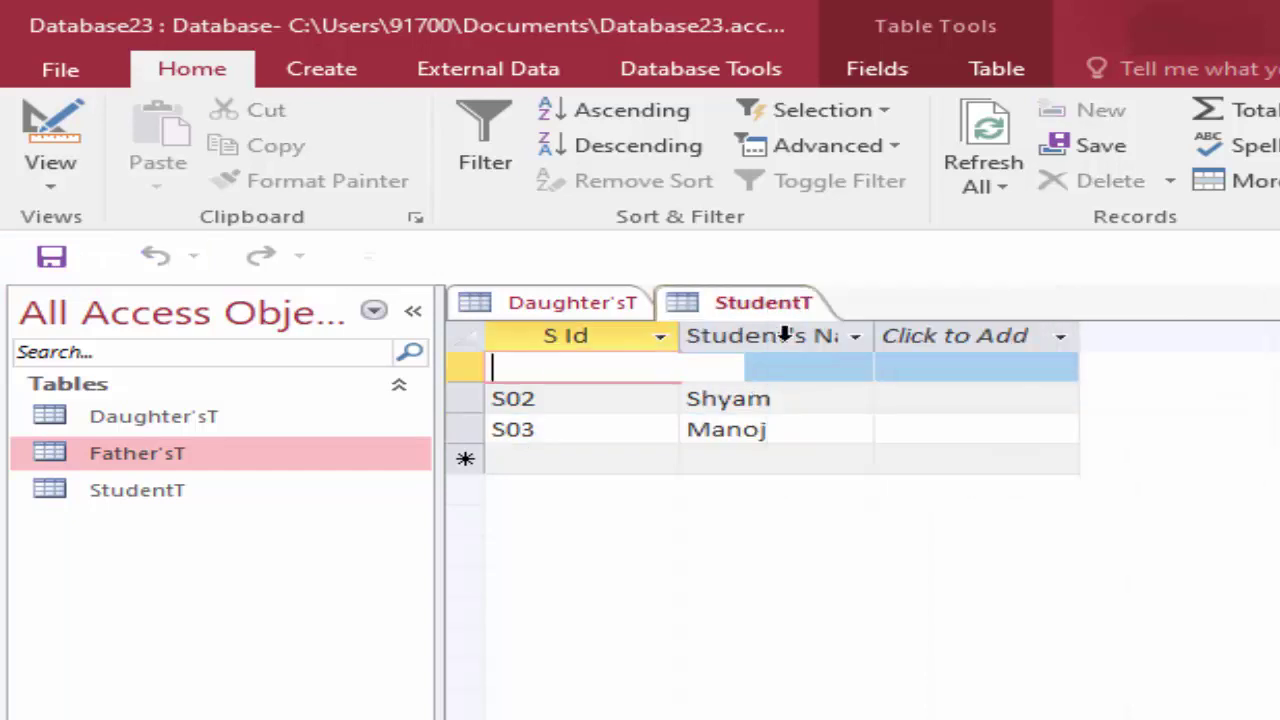
right_click(600, 306)
click(646, 314)
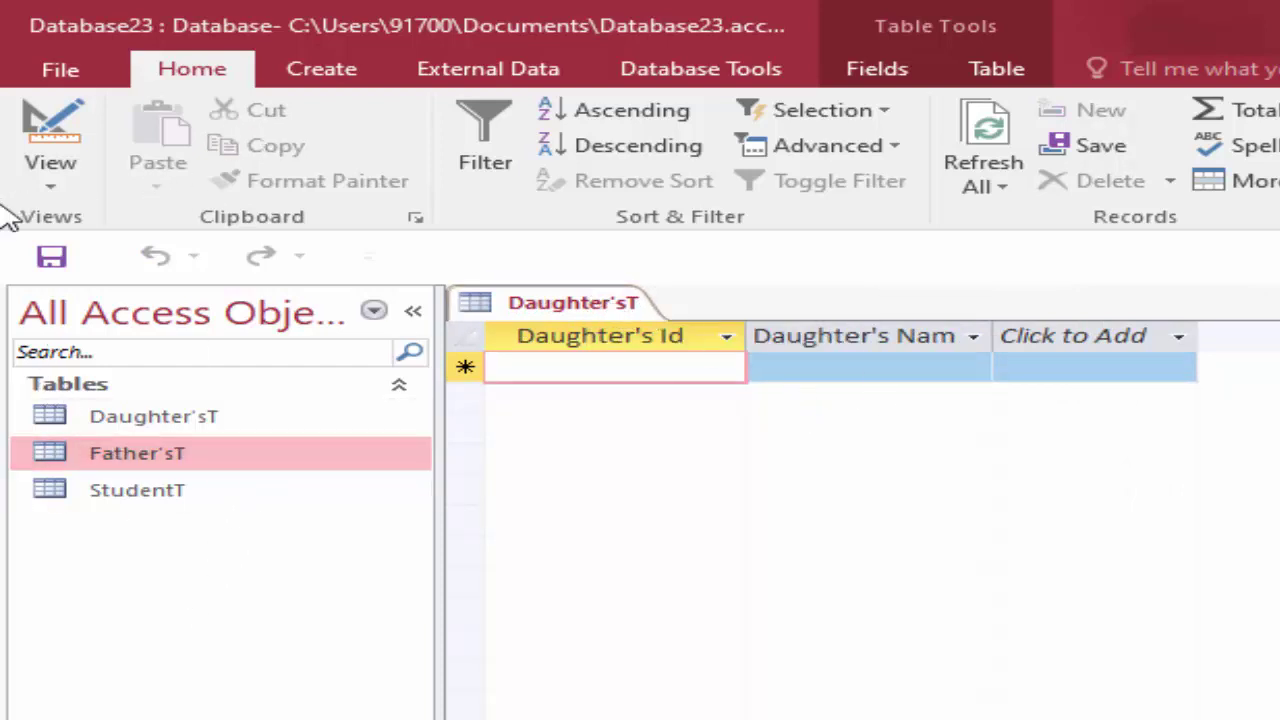
Step: In Daughter'sT Design View, add a Short Text field Father's Id and save the design
click(52, 188)
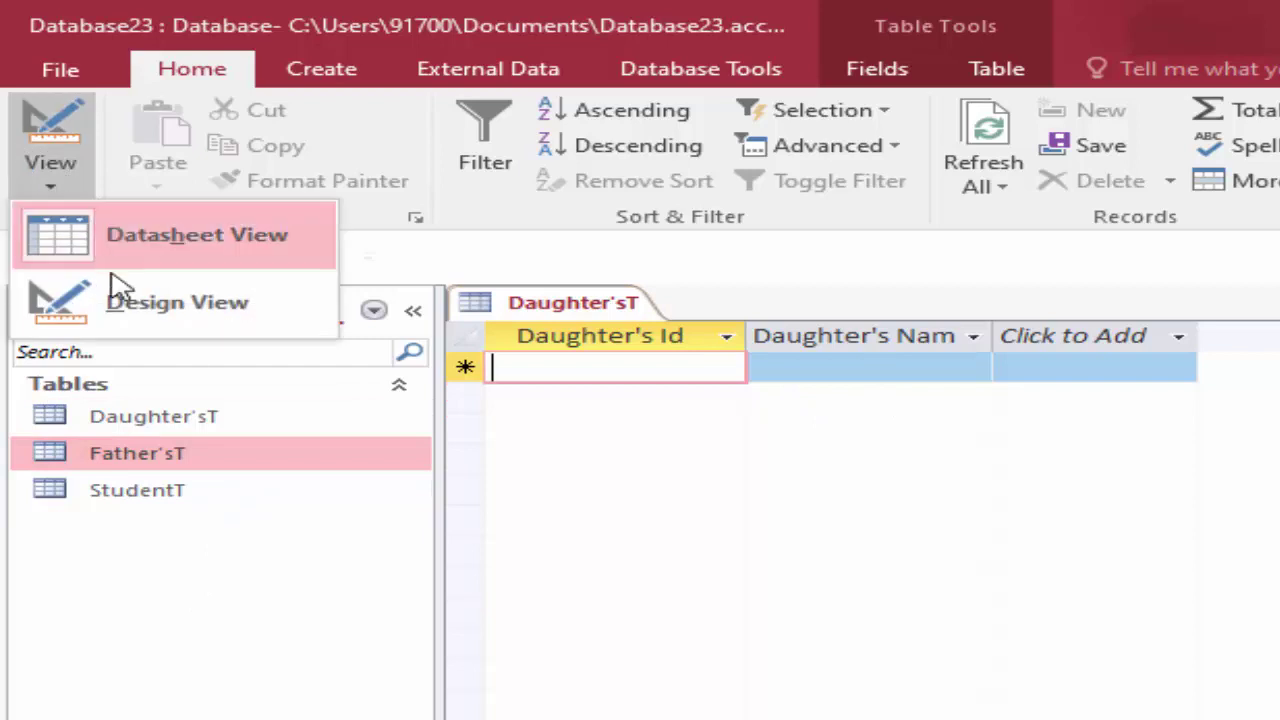
click(115, 290)
click(577, 425)
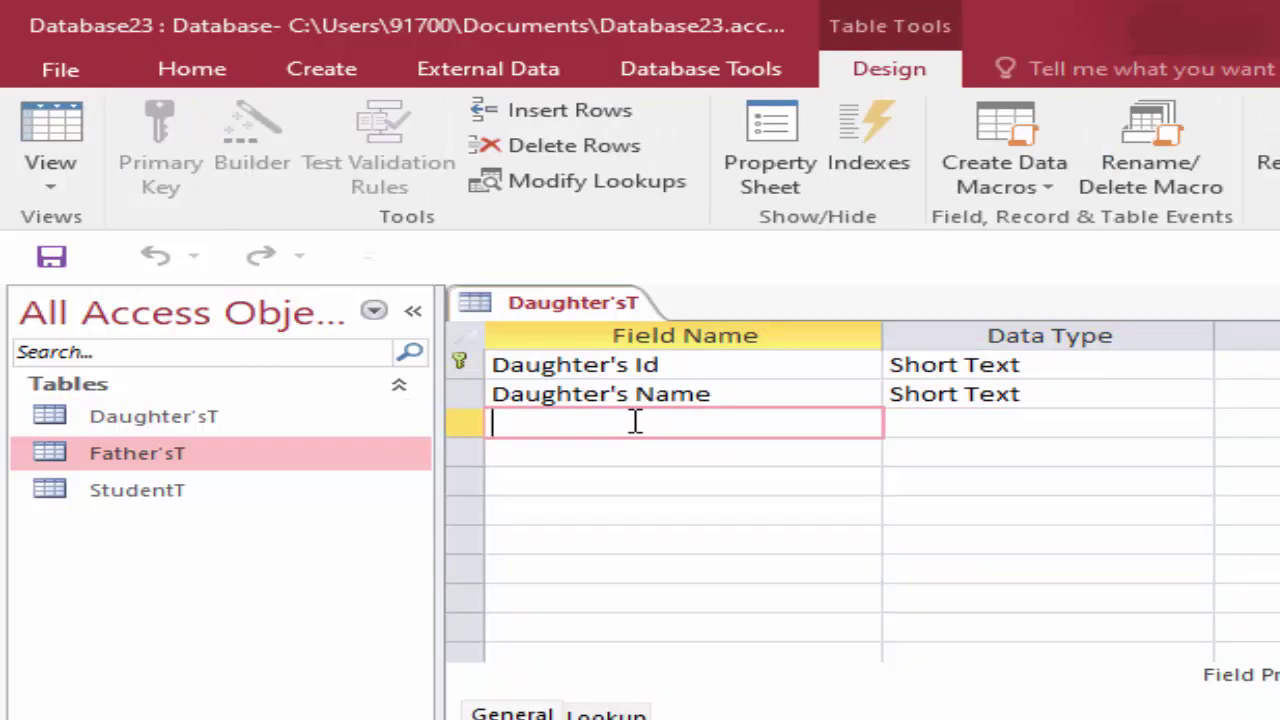
text(Fat)
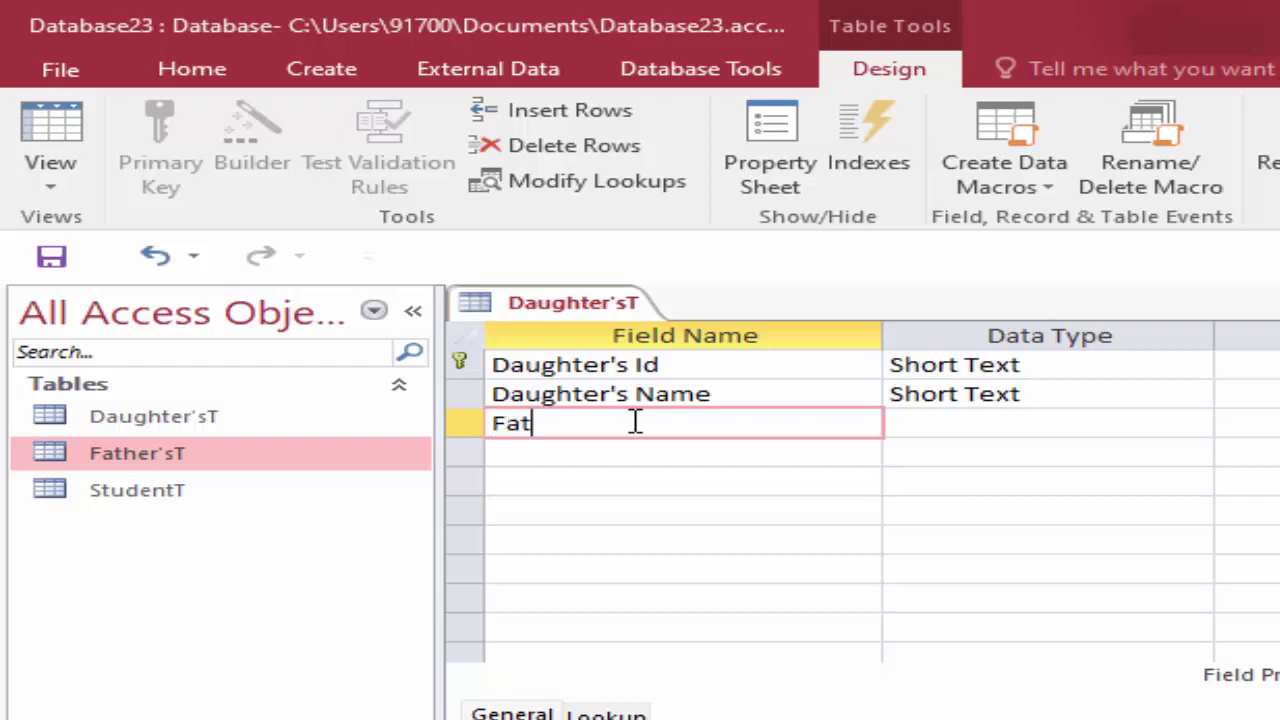
text(her's Id)
click(35, 148)
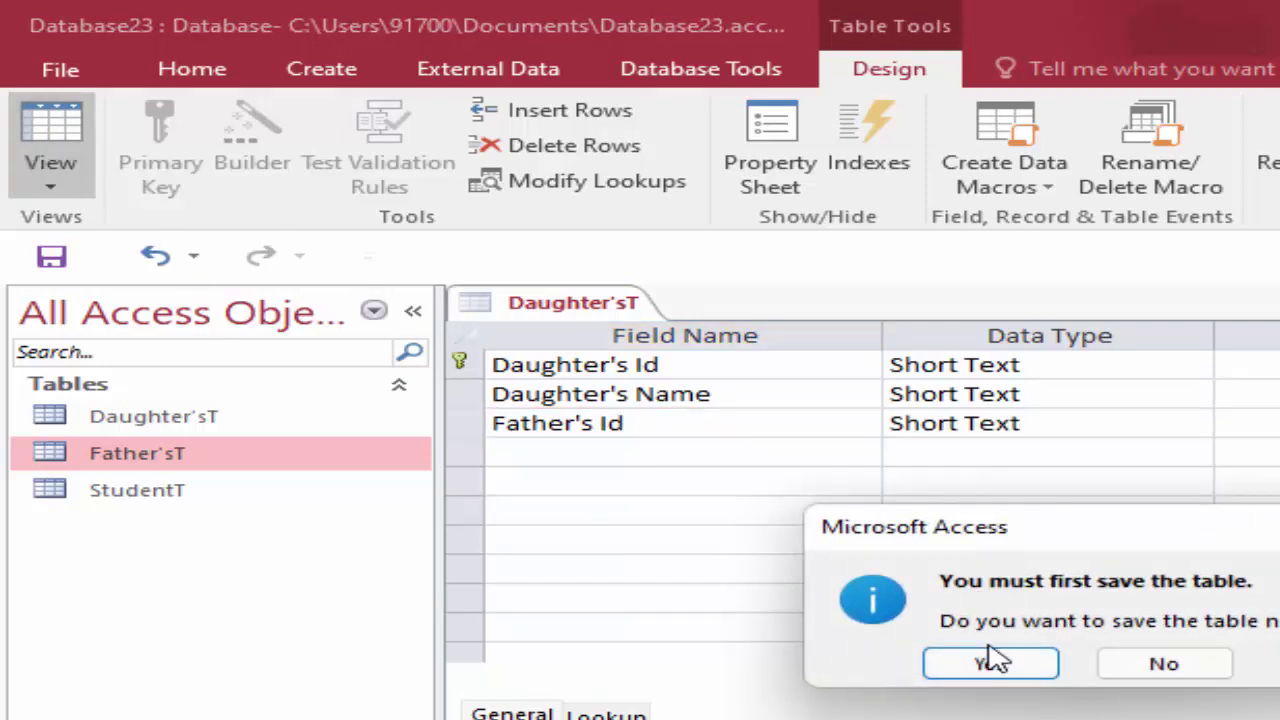
click(1004, 668)
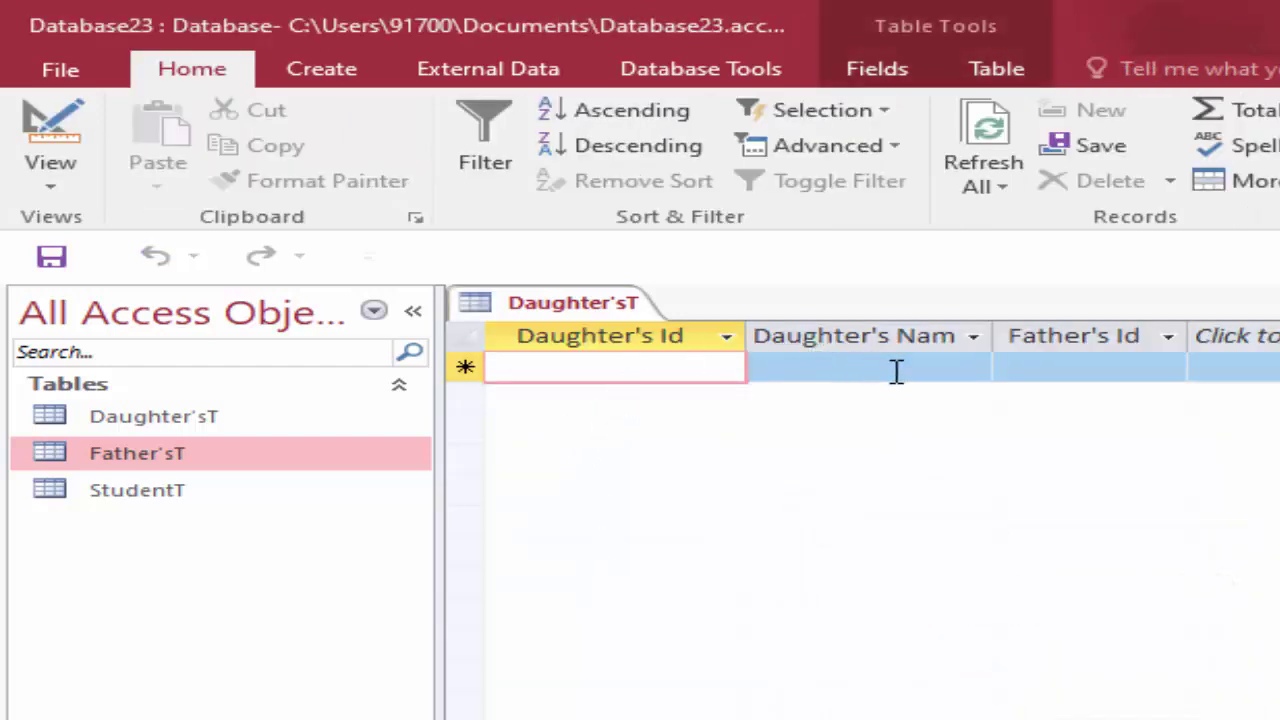
Step: Open the tables and enter the Daughter'sT record D01, Reena, F01
double_click(200, 458)
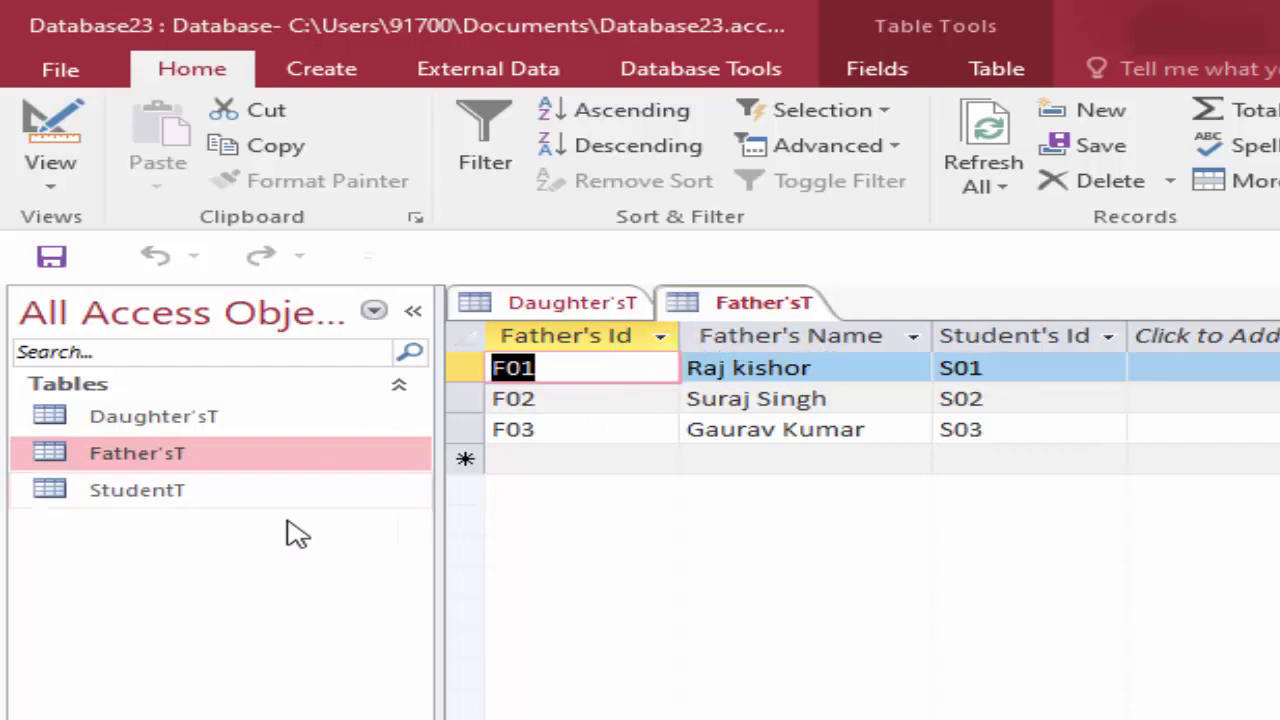
double_click(252, 505)
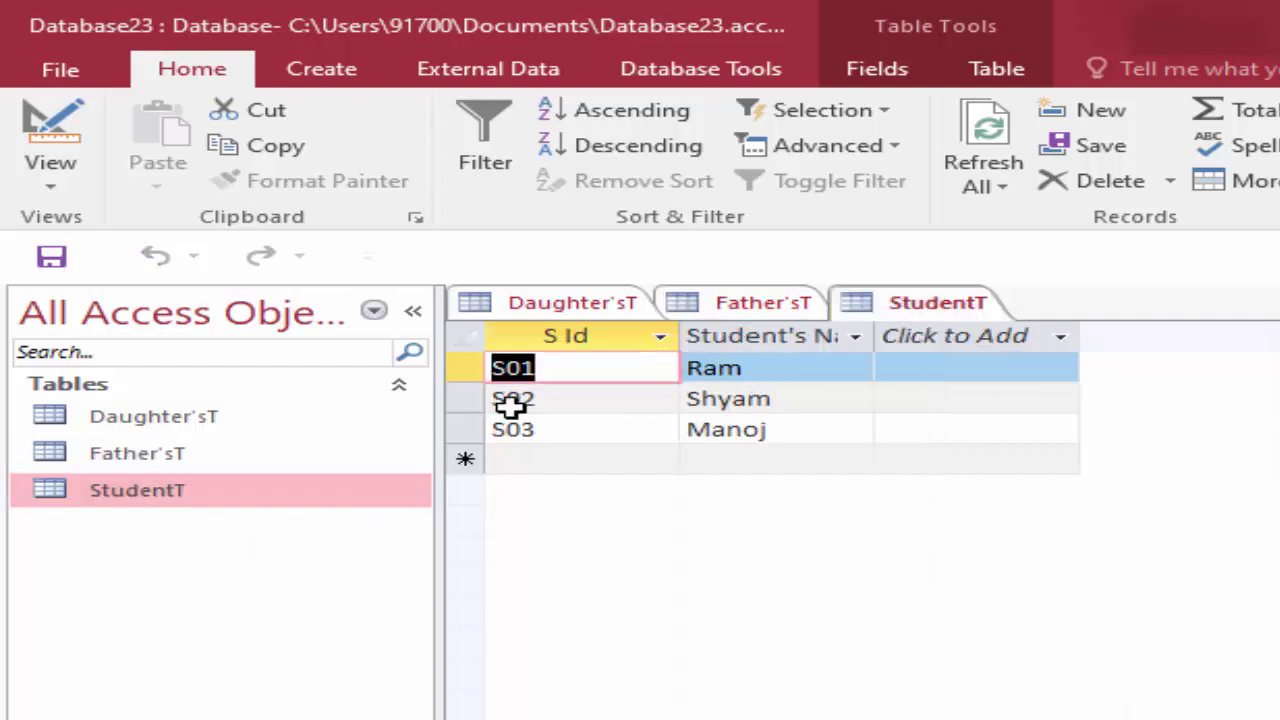
double_click(206, 428)
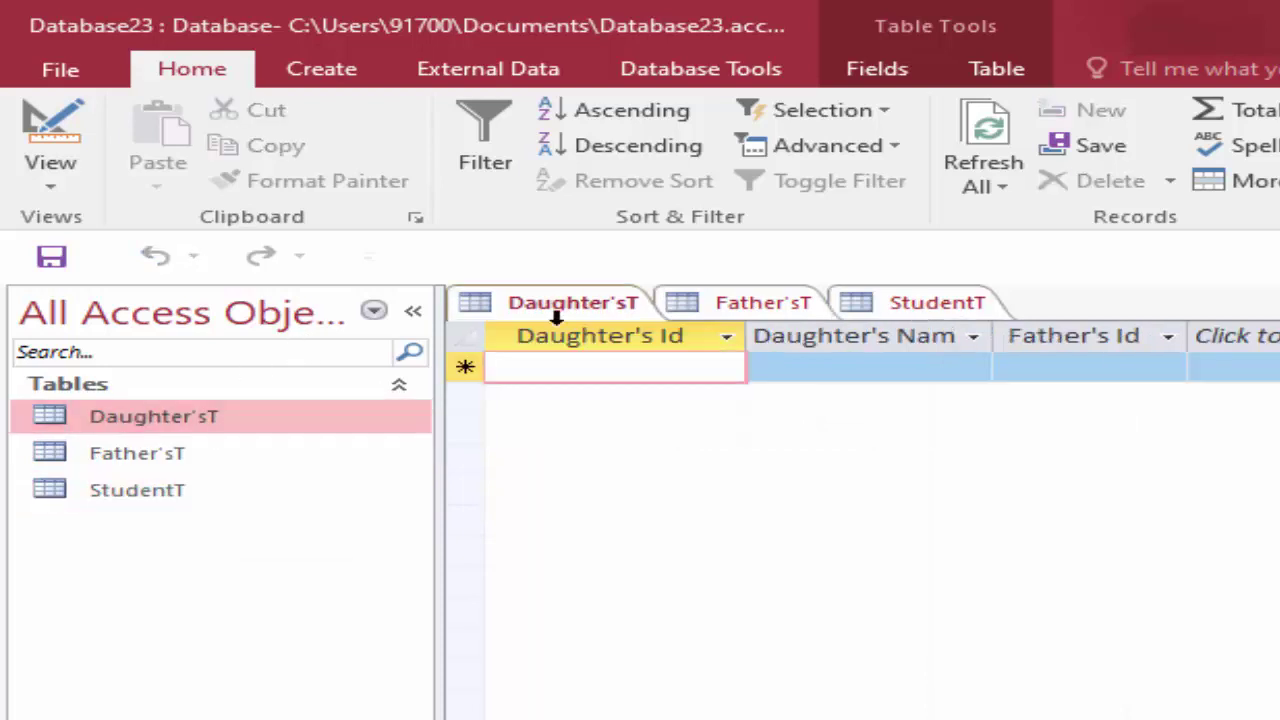
text(D)
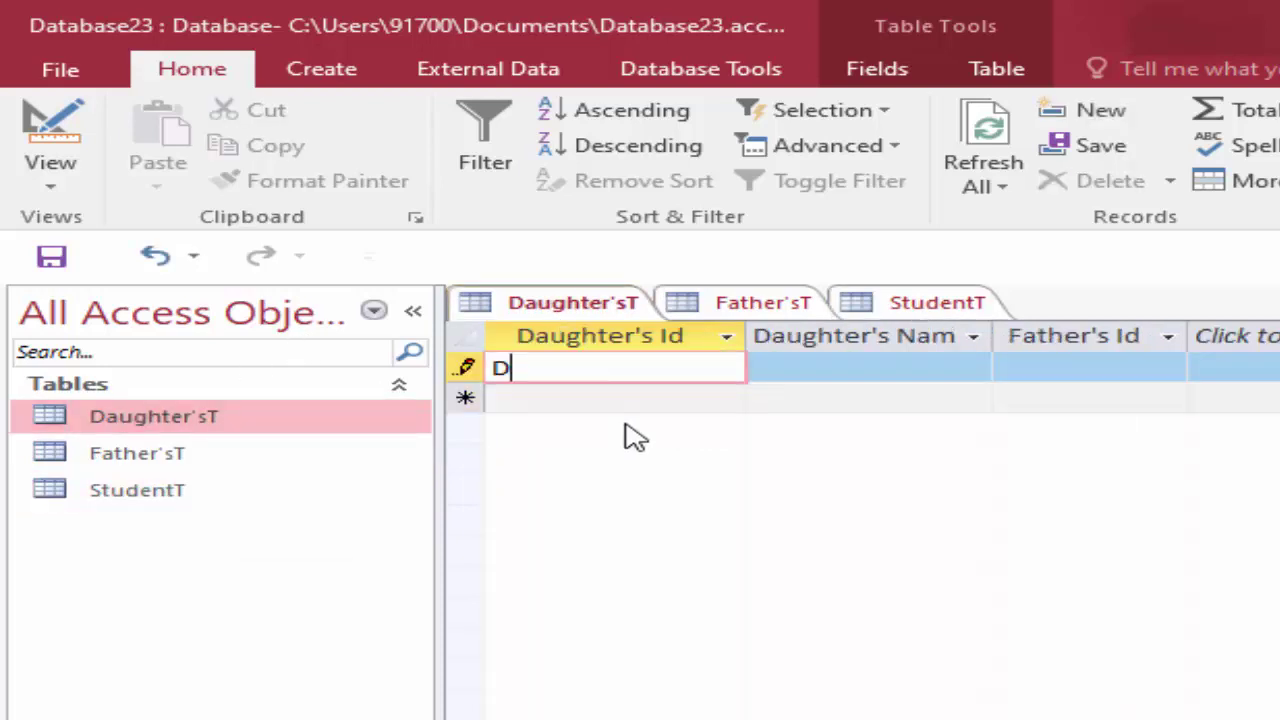
text(01)
key(Tab)
text(Ree)
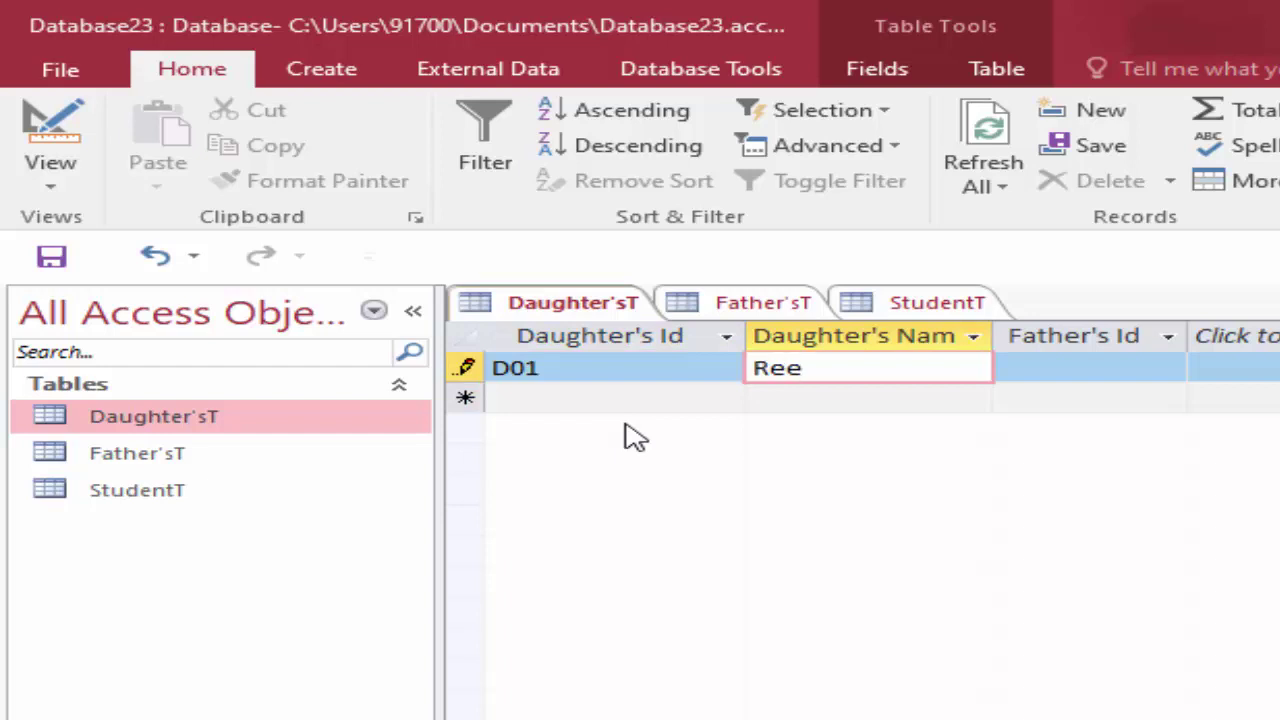
text(na)
key(Tab)
text(F01)
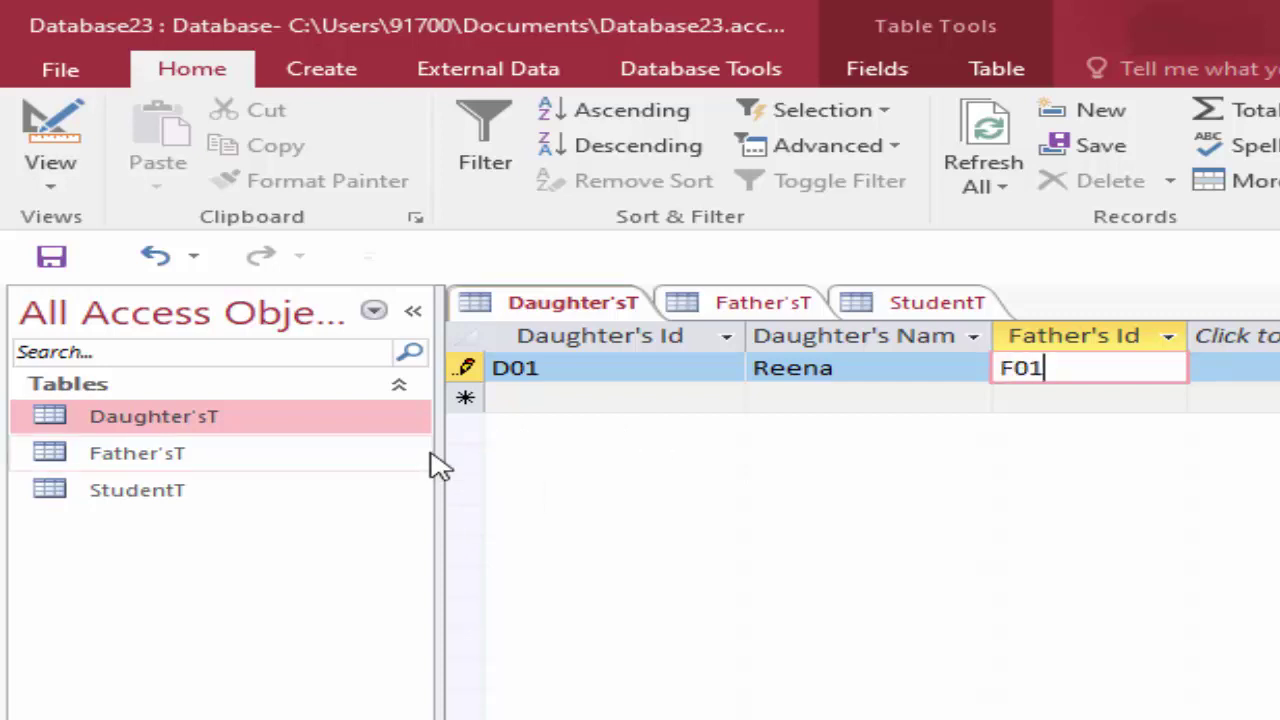
key(Tab)
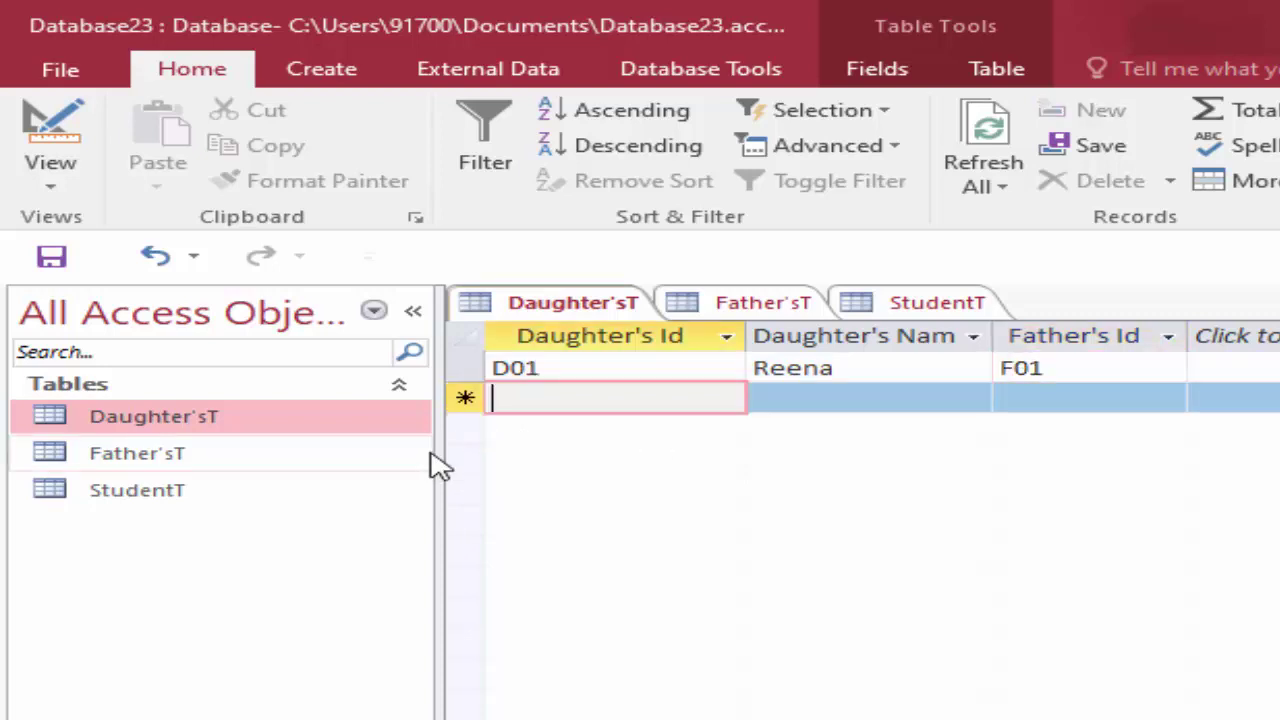
Step: Add records D02 Seema F02 and D03 Reema F03, save, and open StudentT
text(D0)
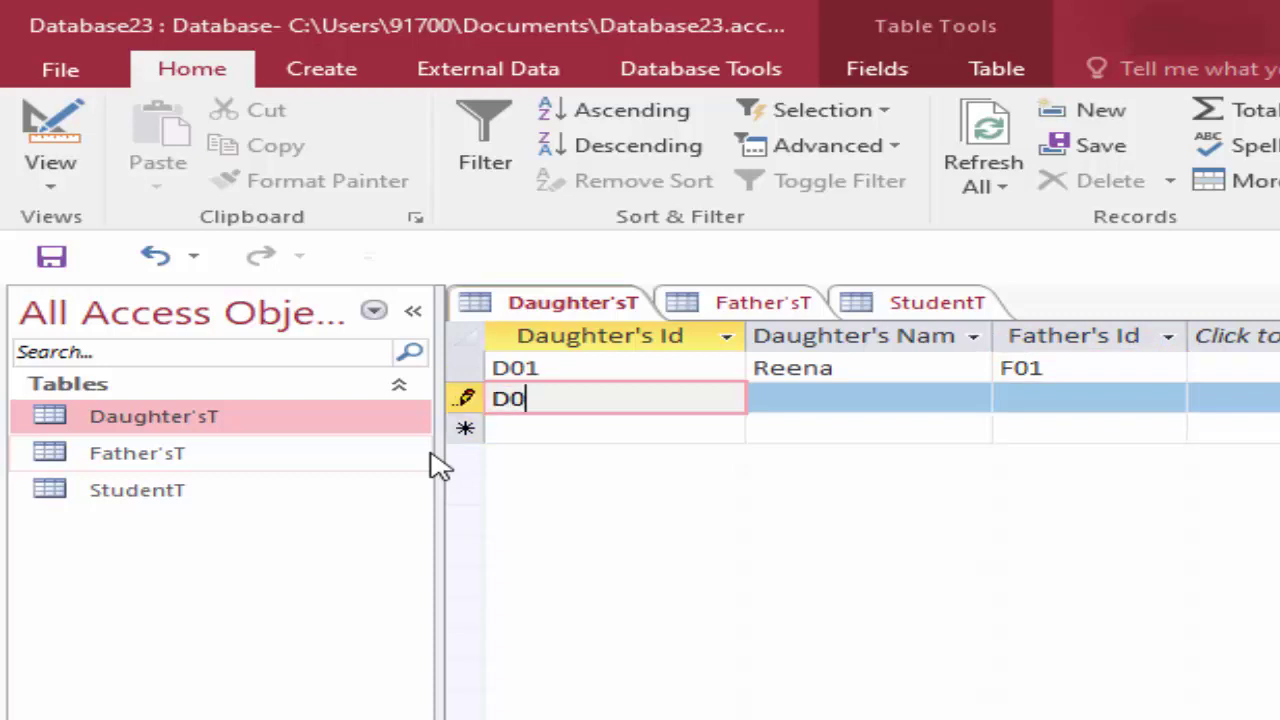
text(2)
key(Tab)
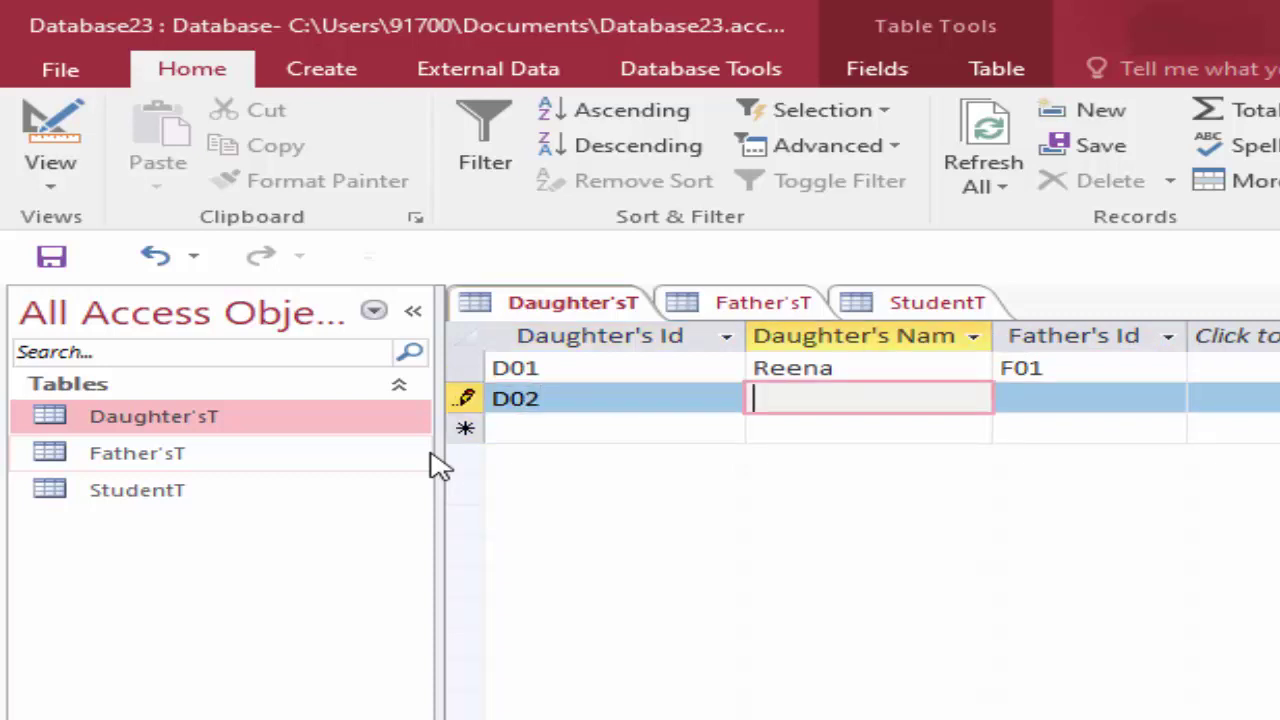
text(Seema)
key(Tab)
text(F02)
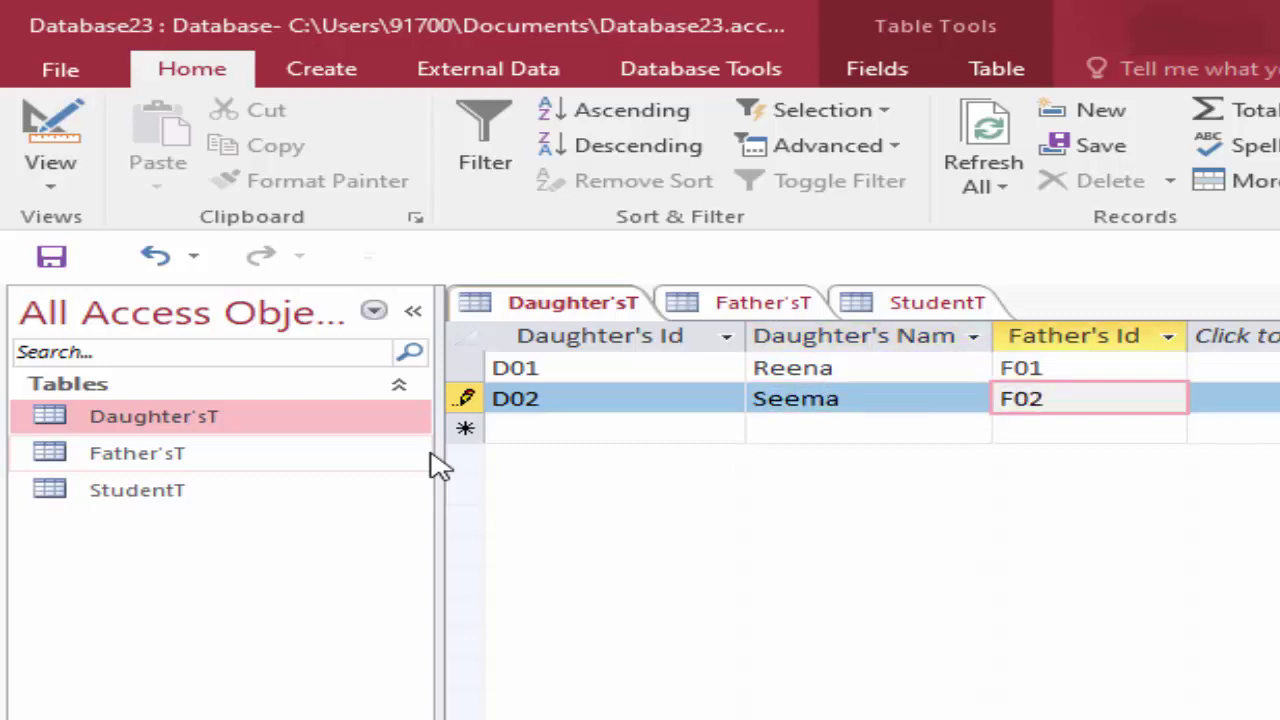
key(Tab)
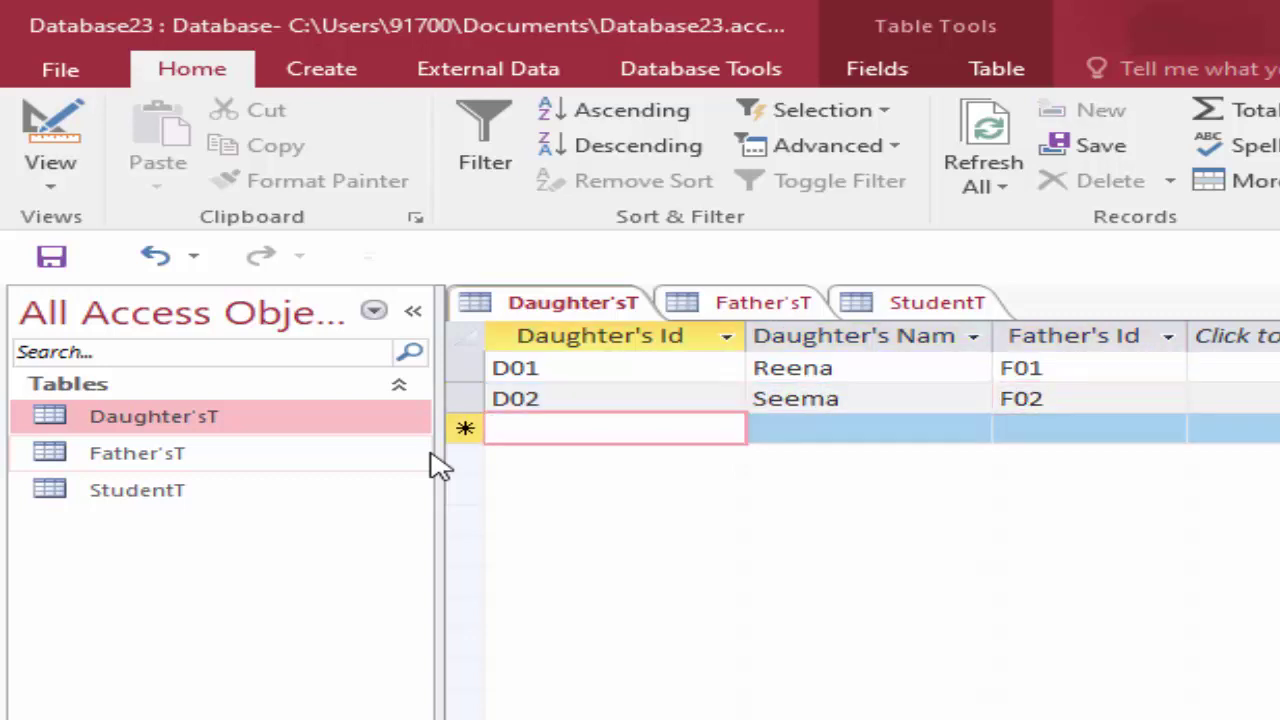
text(D03)
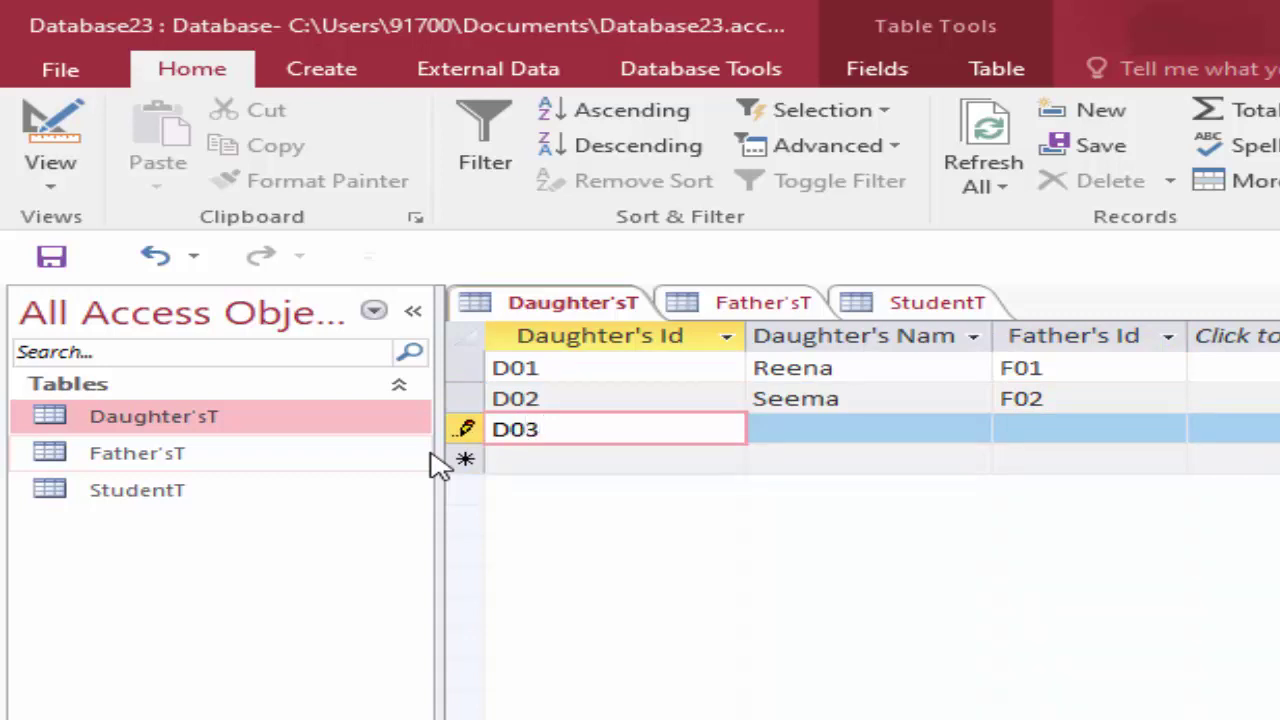
key(Tab)
text(R)
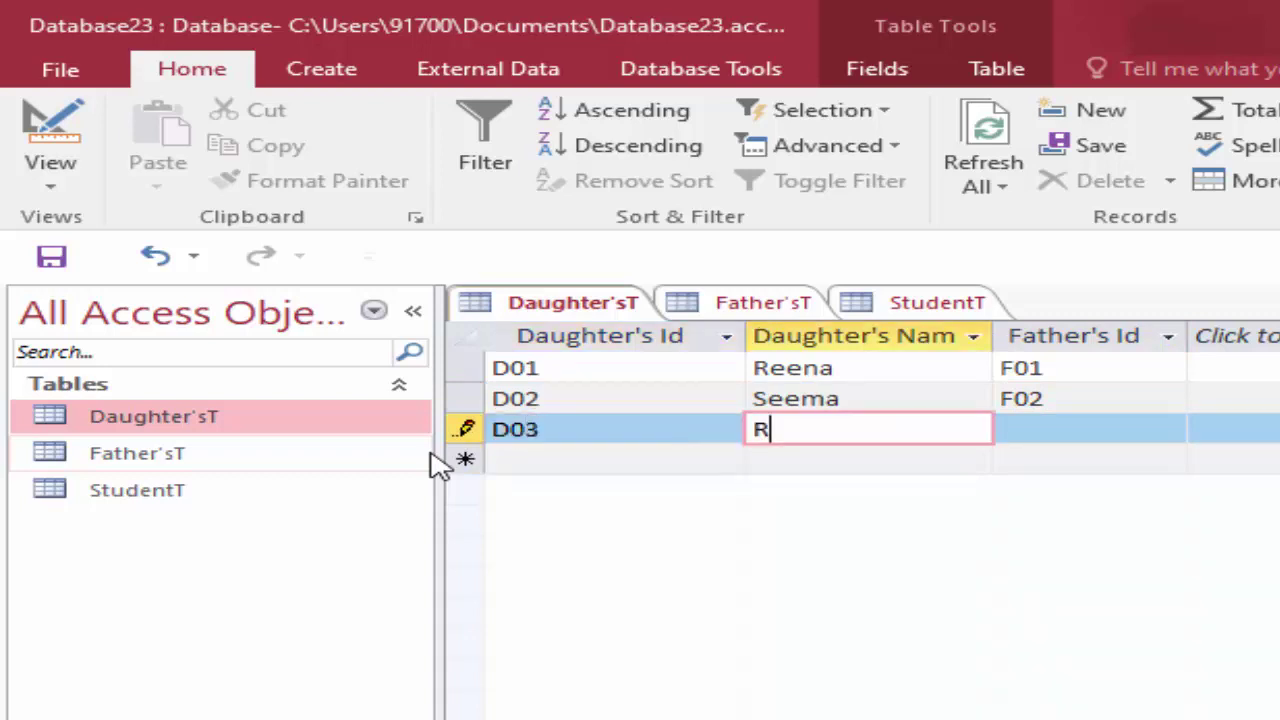
text(eema)
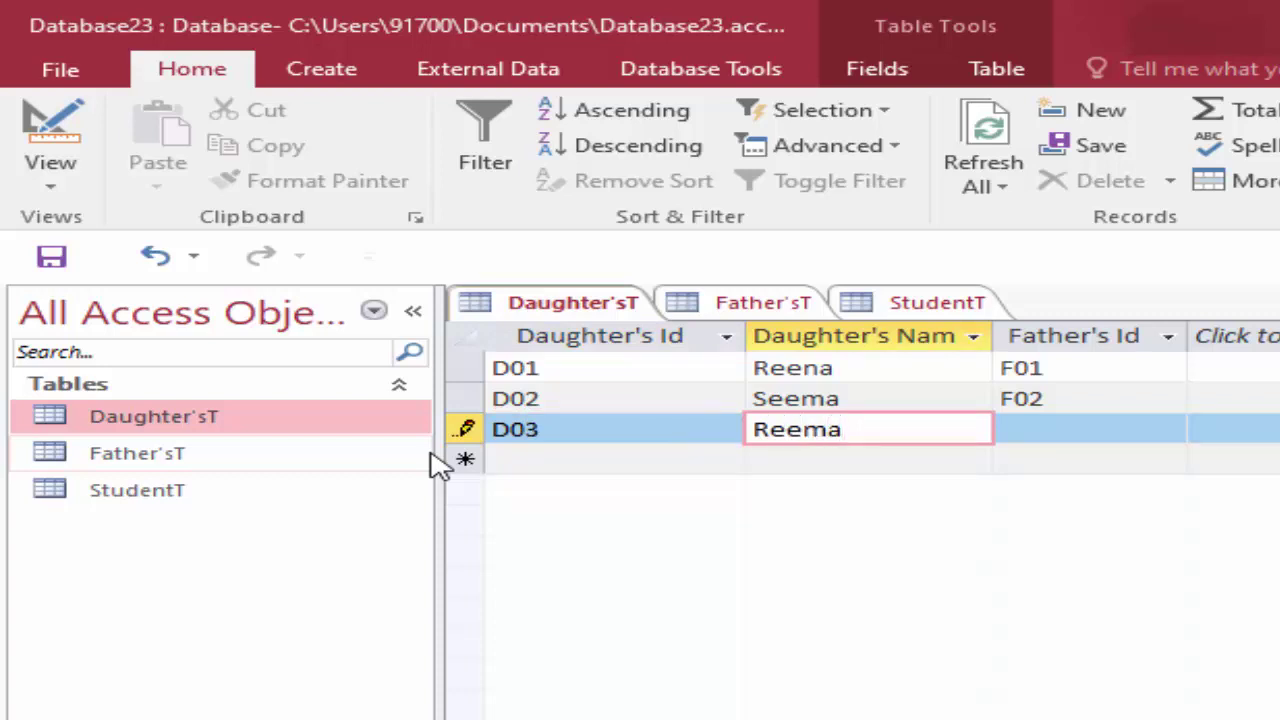
key(Tab)
text(F03)
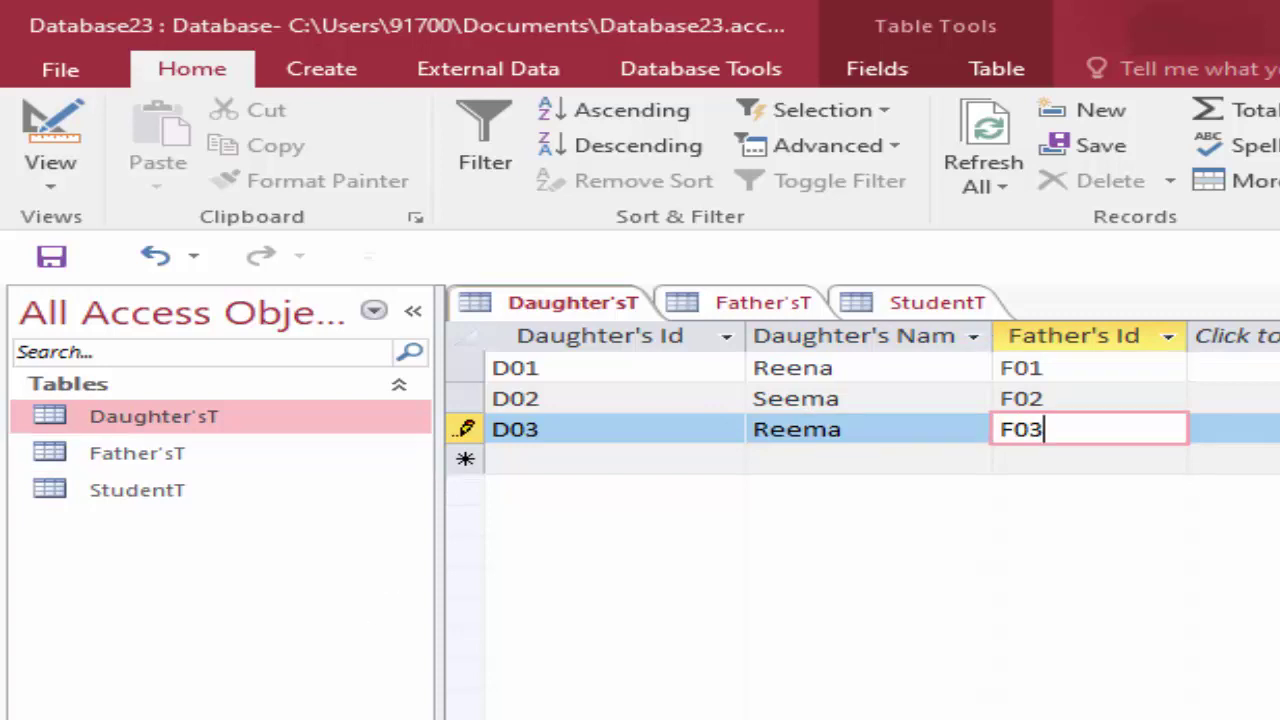
click(52, 257)
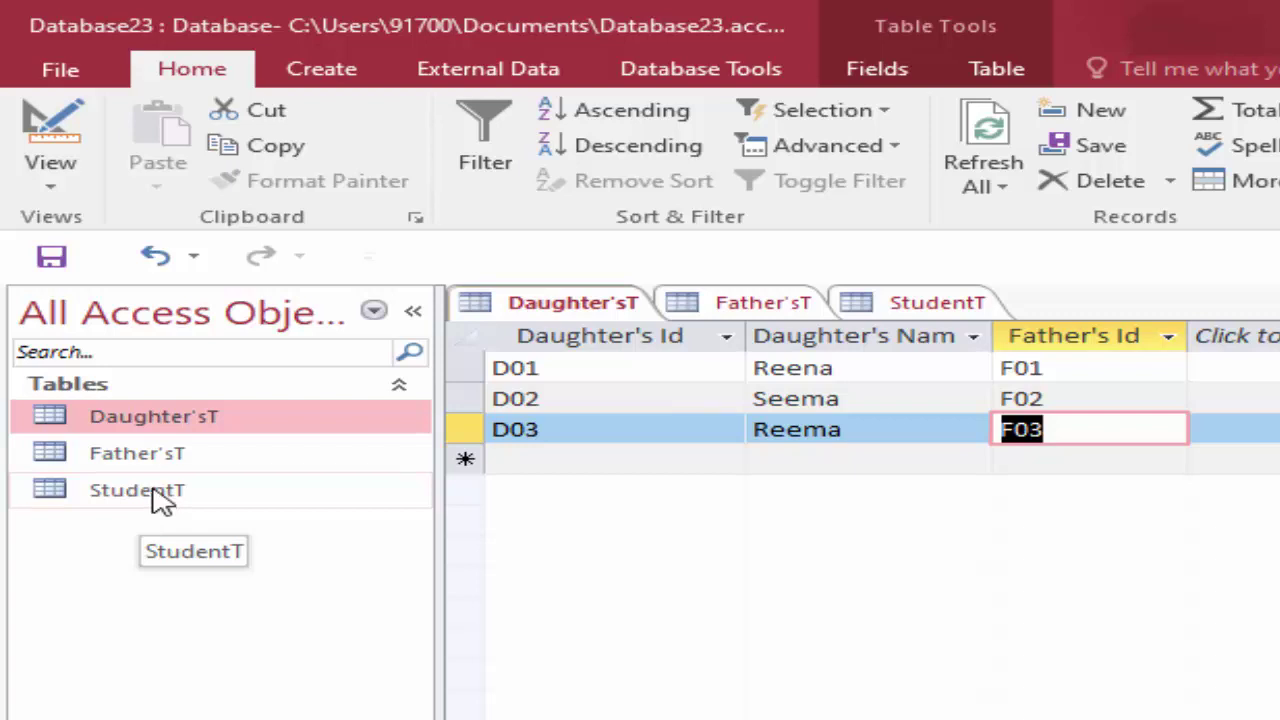
double_click(160, 497)
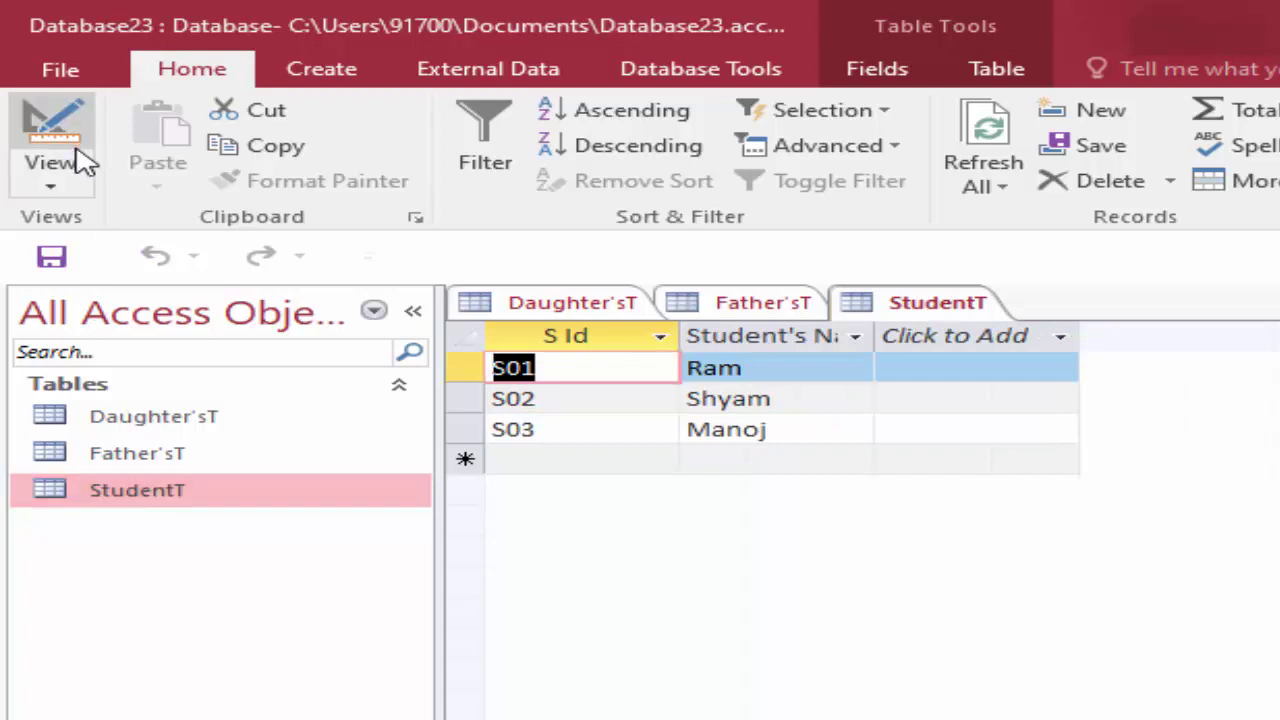
Step: Rename StudentT's Student's Name field to Name in Design View and save the design
click(60, 185)
click(88, 296)
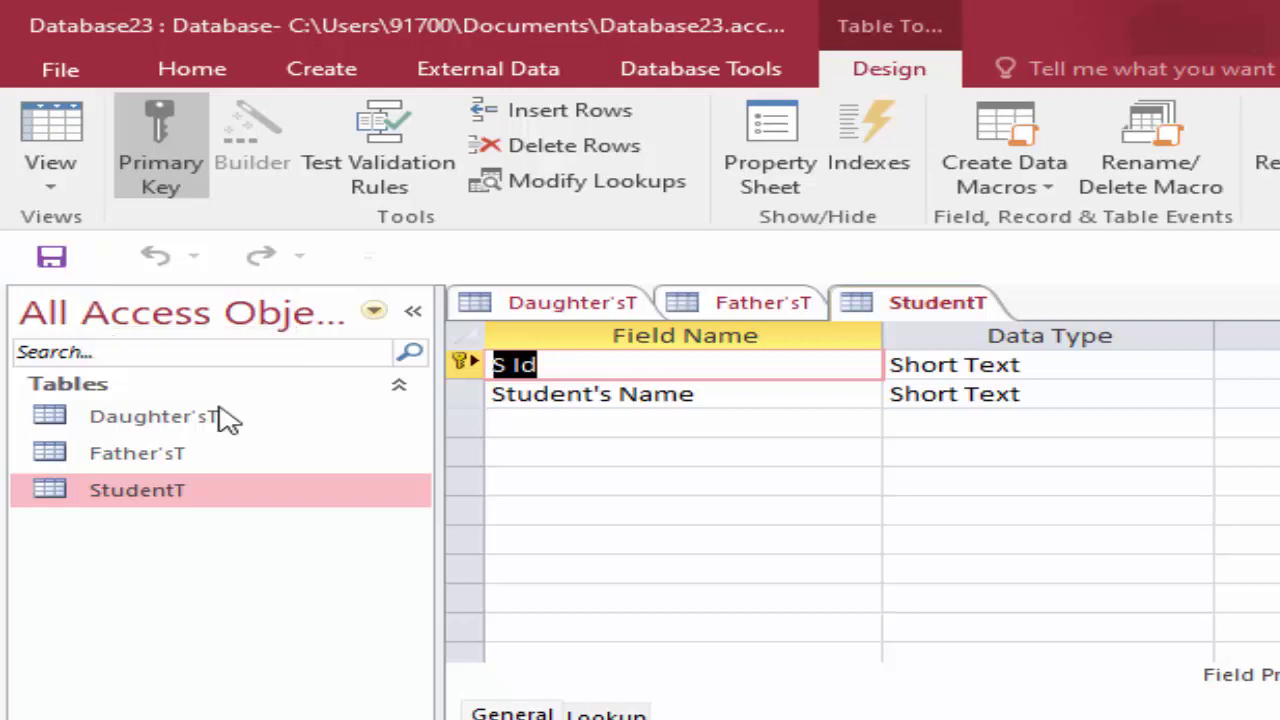
click(610, 393)
key(BackSpace)
key(BackSpace)
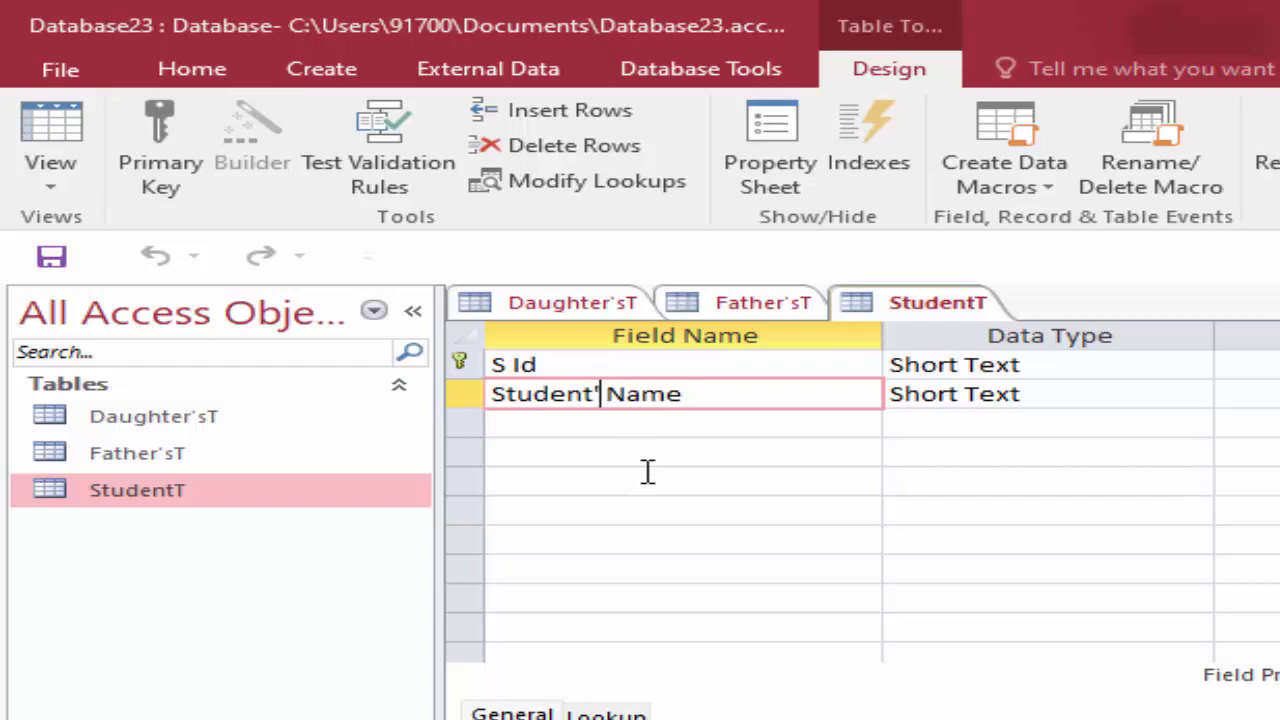
key(BackSpace)
key(BackSpace)
key(BackSpace)
key(BackSpace)
key(BackSpace)
key(BackSpace)
key(BackSpace)
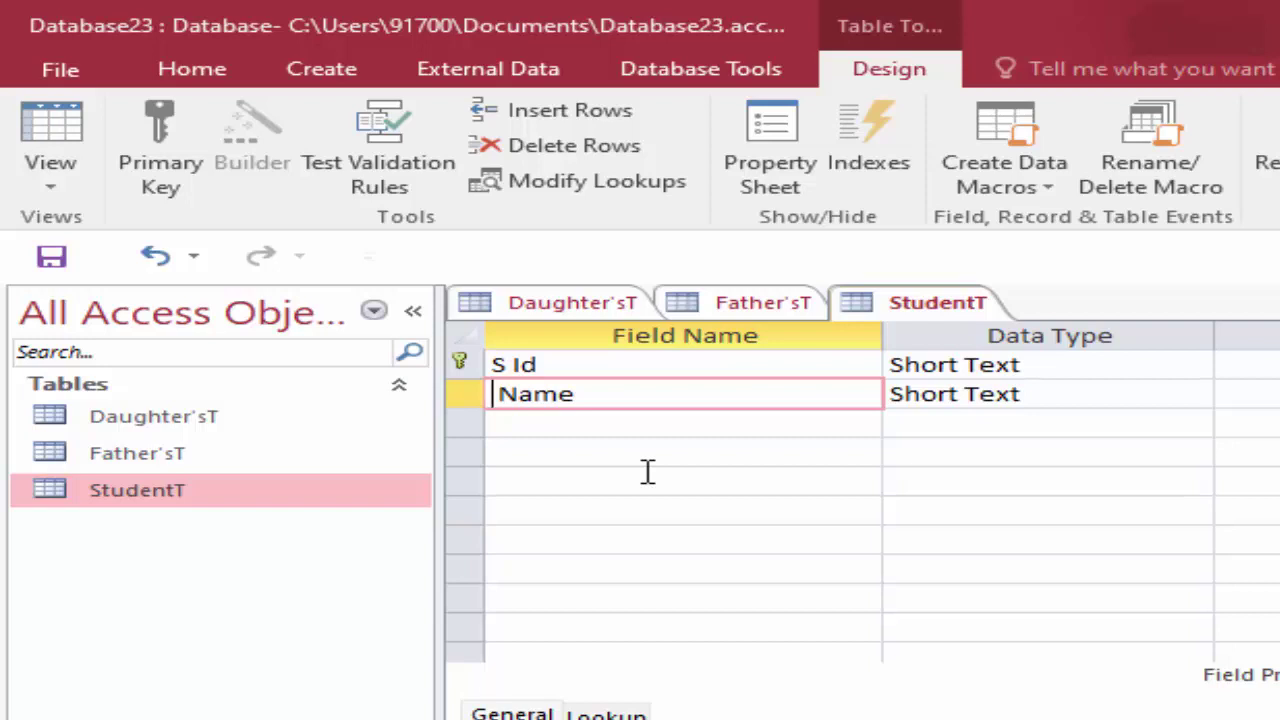
click(29, 122)
click(983, 664)
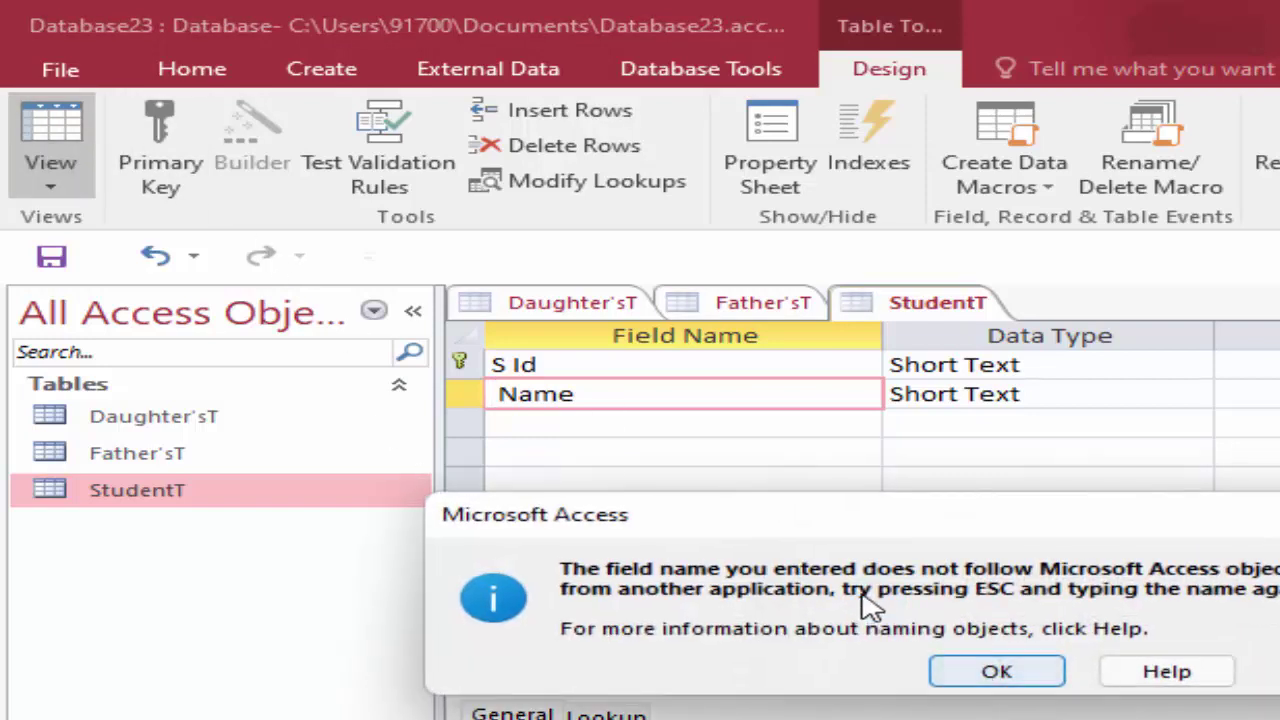
click(983, 672)
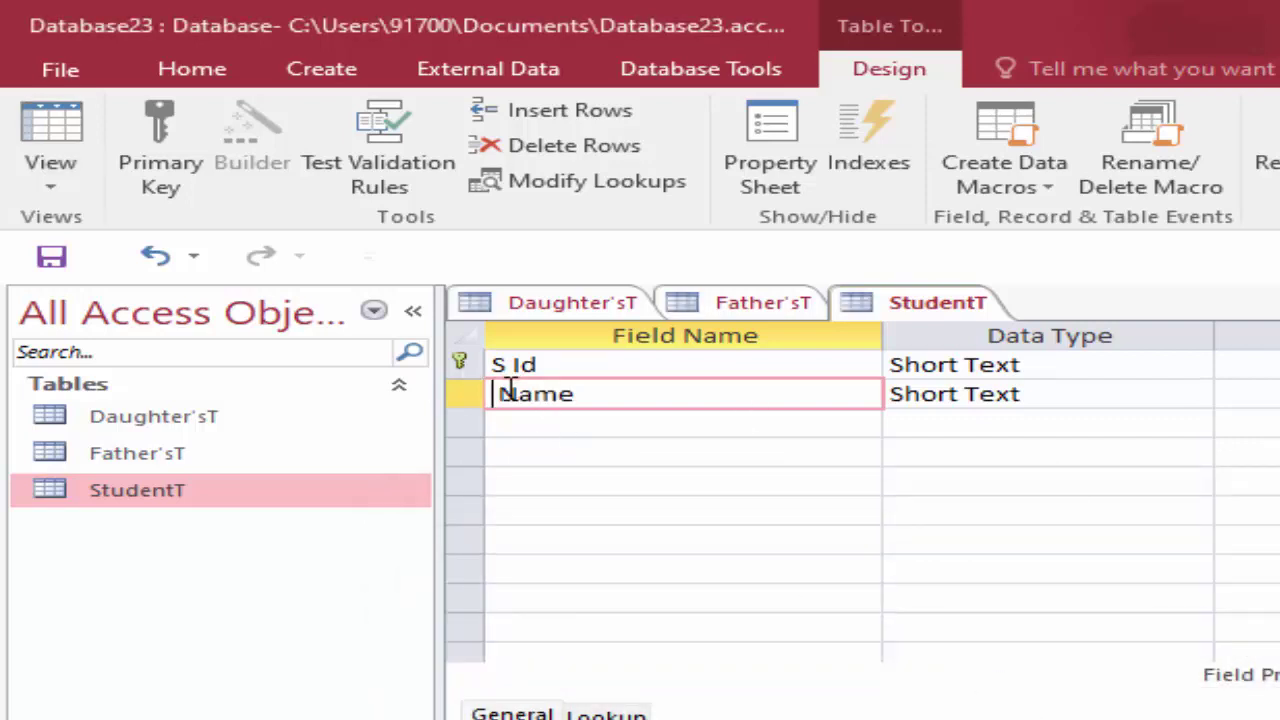
key(BackSpace)
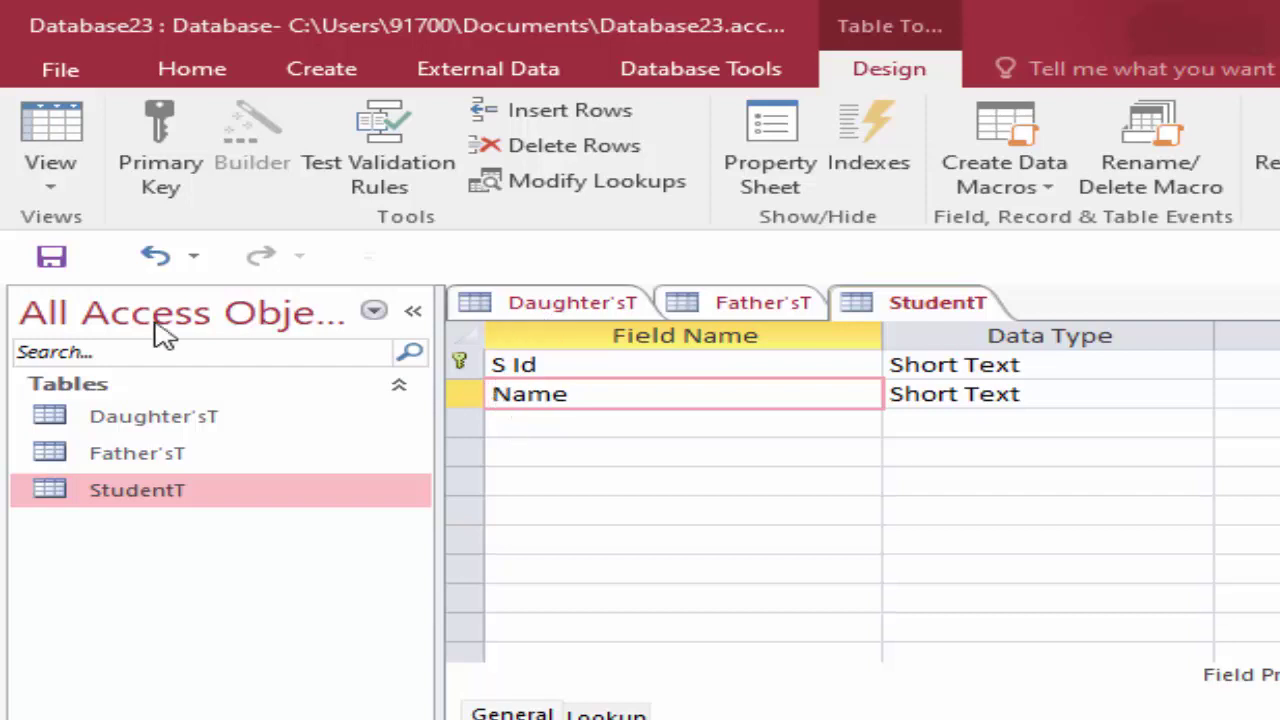
click(30, 120)
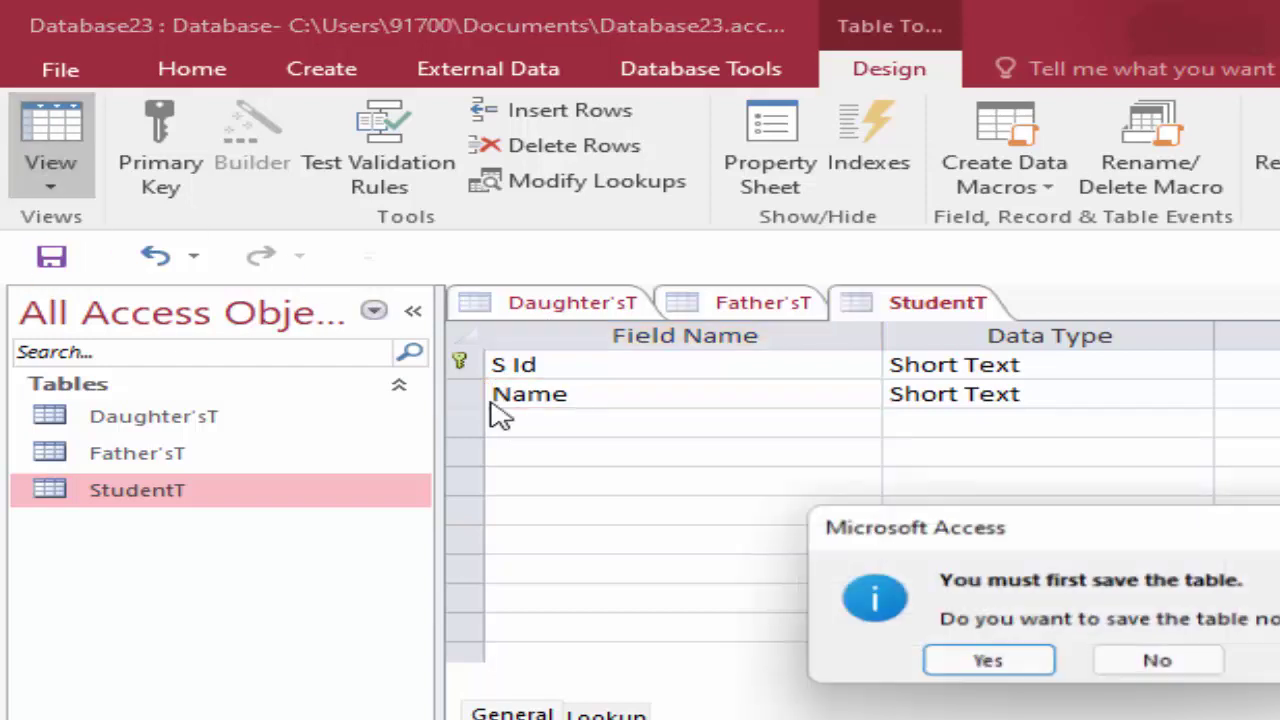
click(1046, 672)
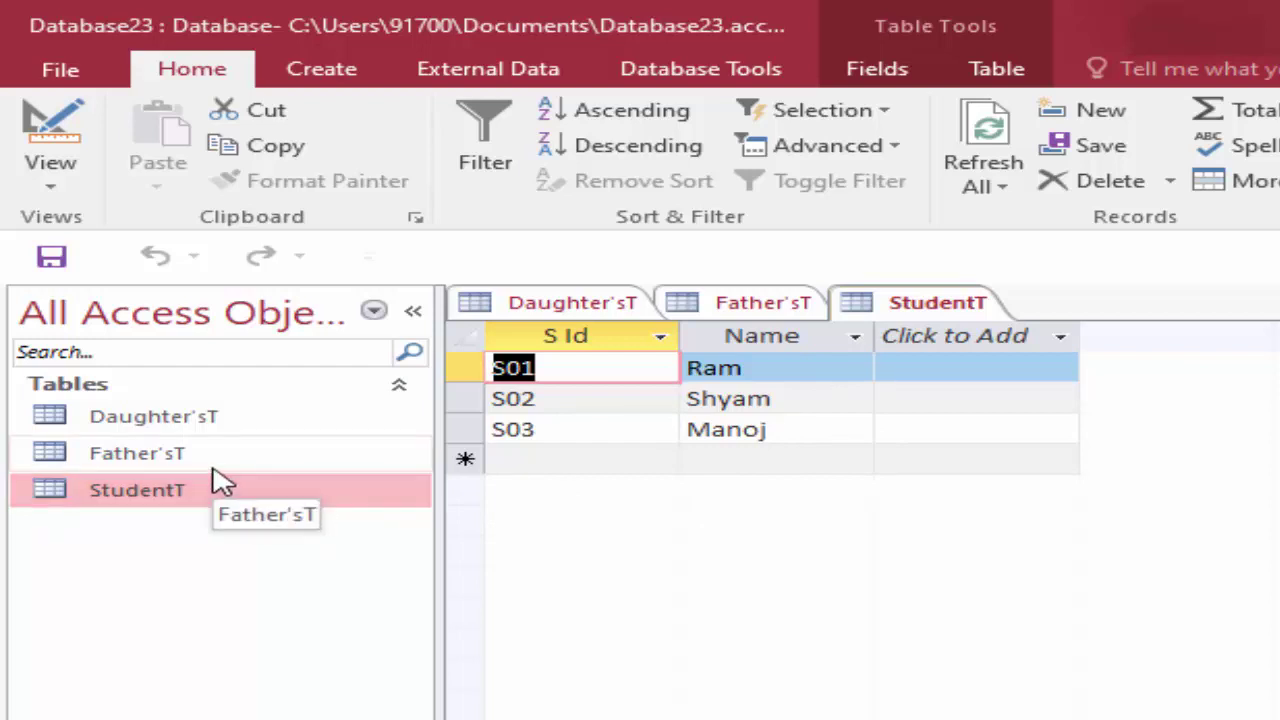
Step: Close the open StudentT, Father'sT and Daughter'sT tables so StudentT can be renamed
right_click(180, 495)
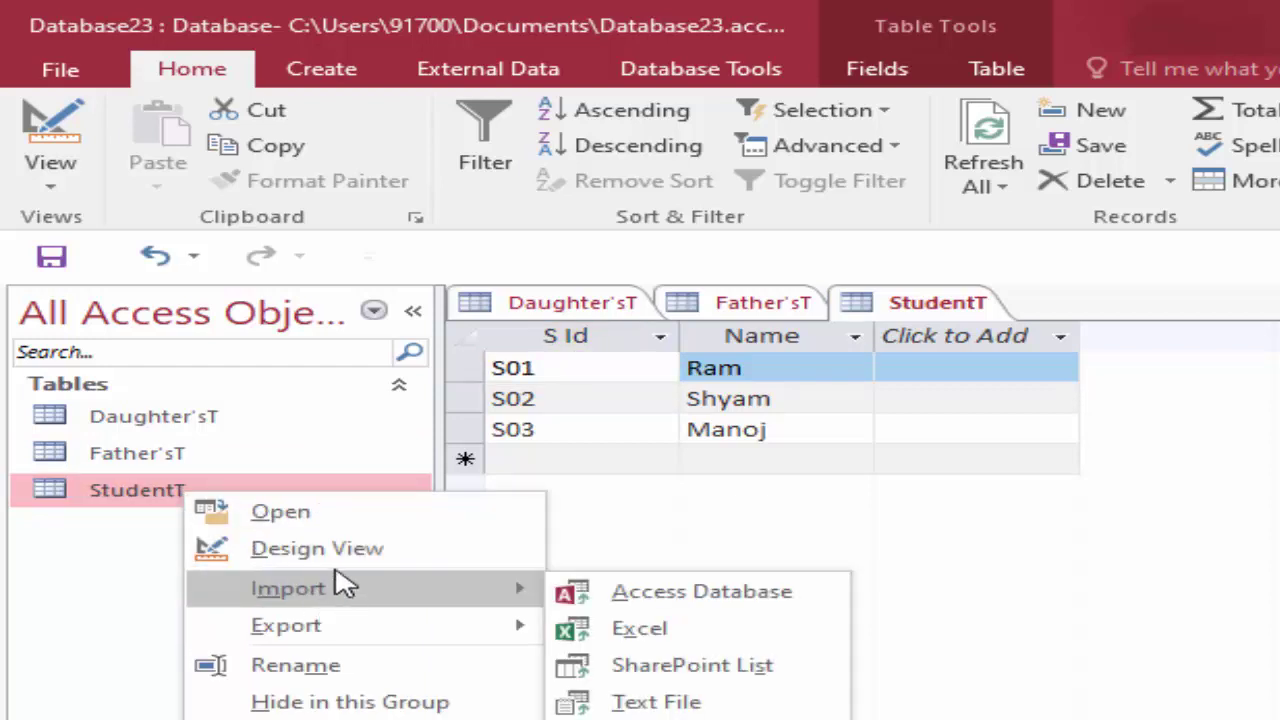
click(345, 665)
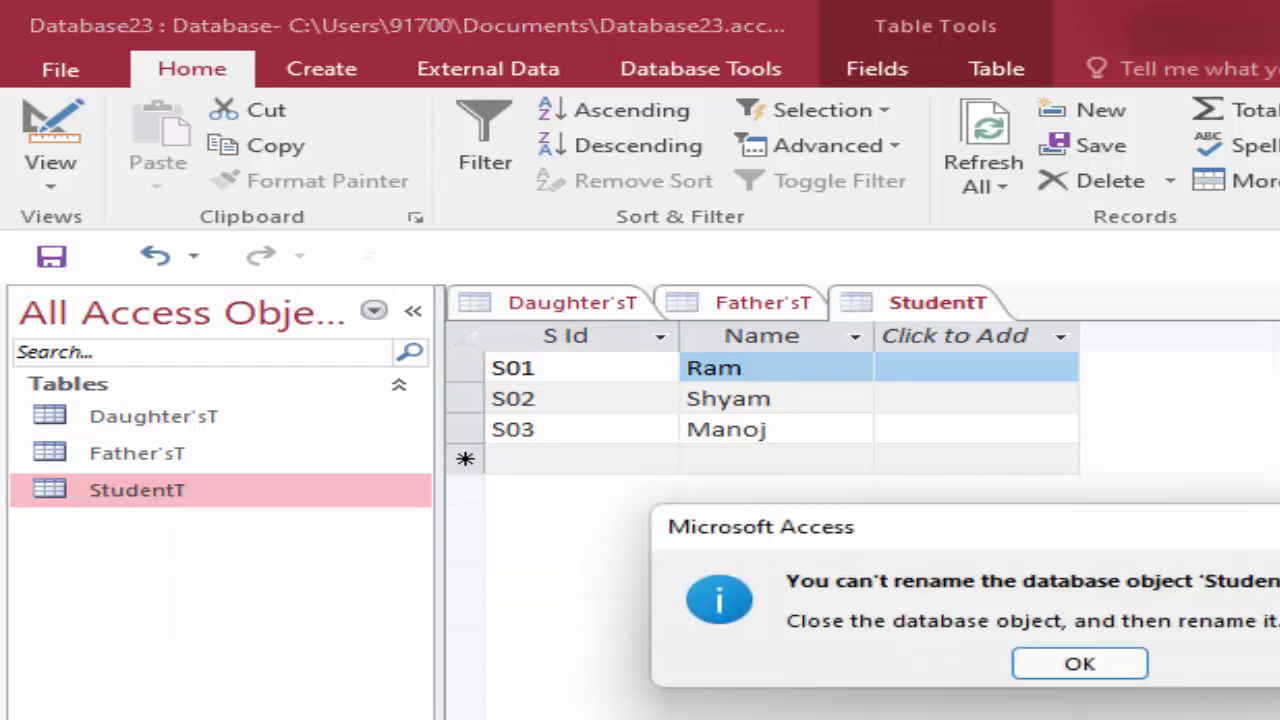
click(1043, 662)
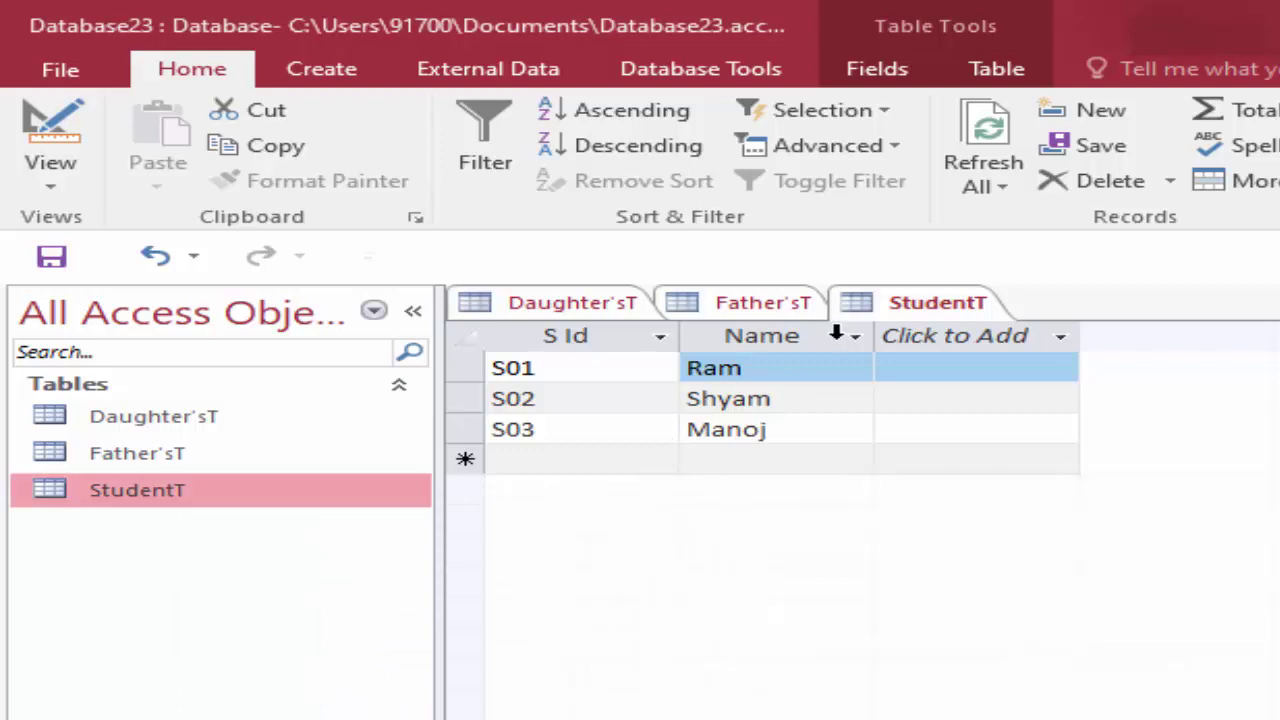
right_click(908, 303)
click(970, 355)
right_click(766, 296)
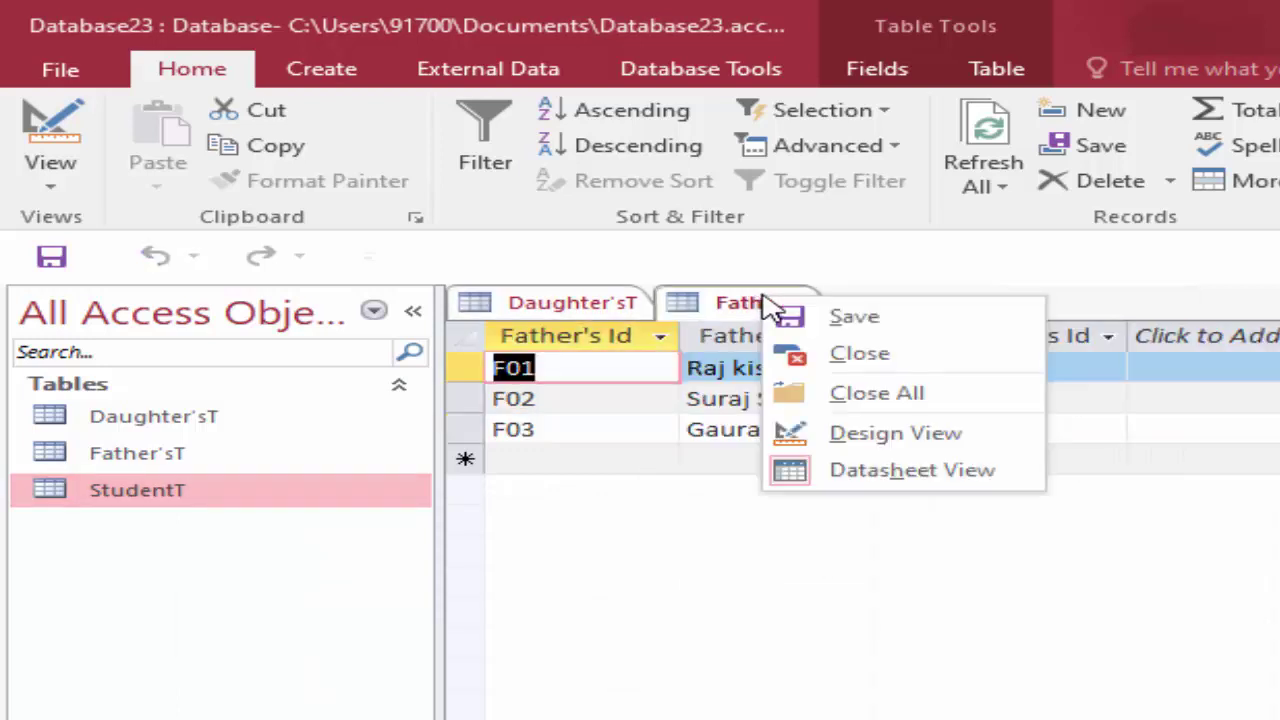
click(810, 310)
right_click(788, 298)
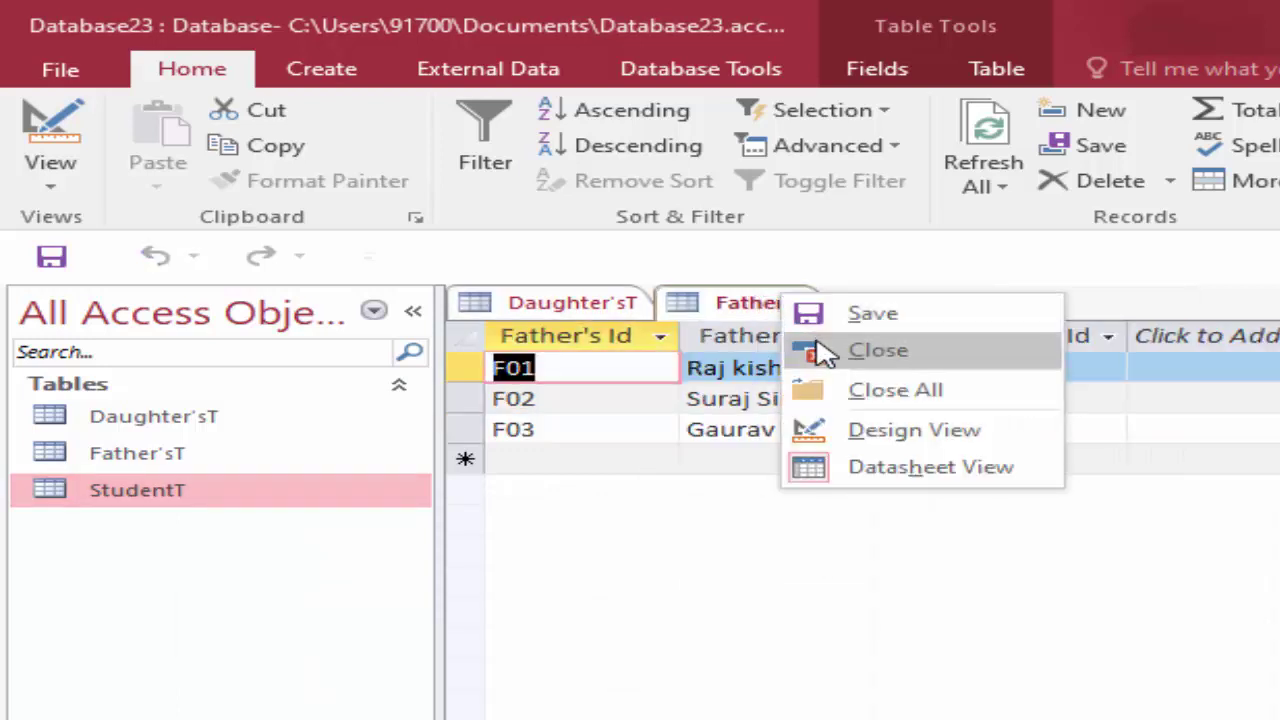
click(825, 352)
right_click(608, 306)
click(665, 360)
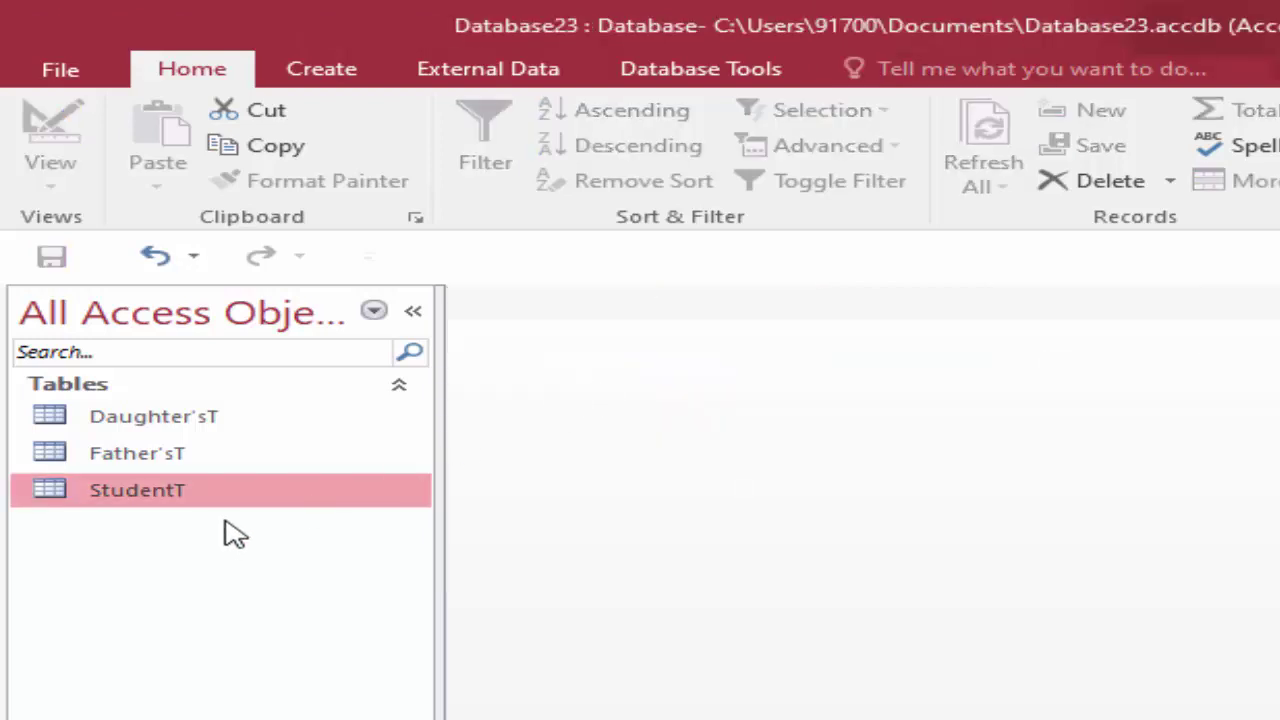
click(325, 553)
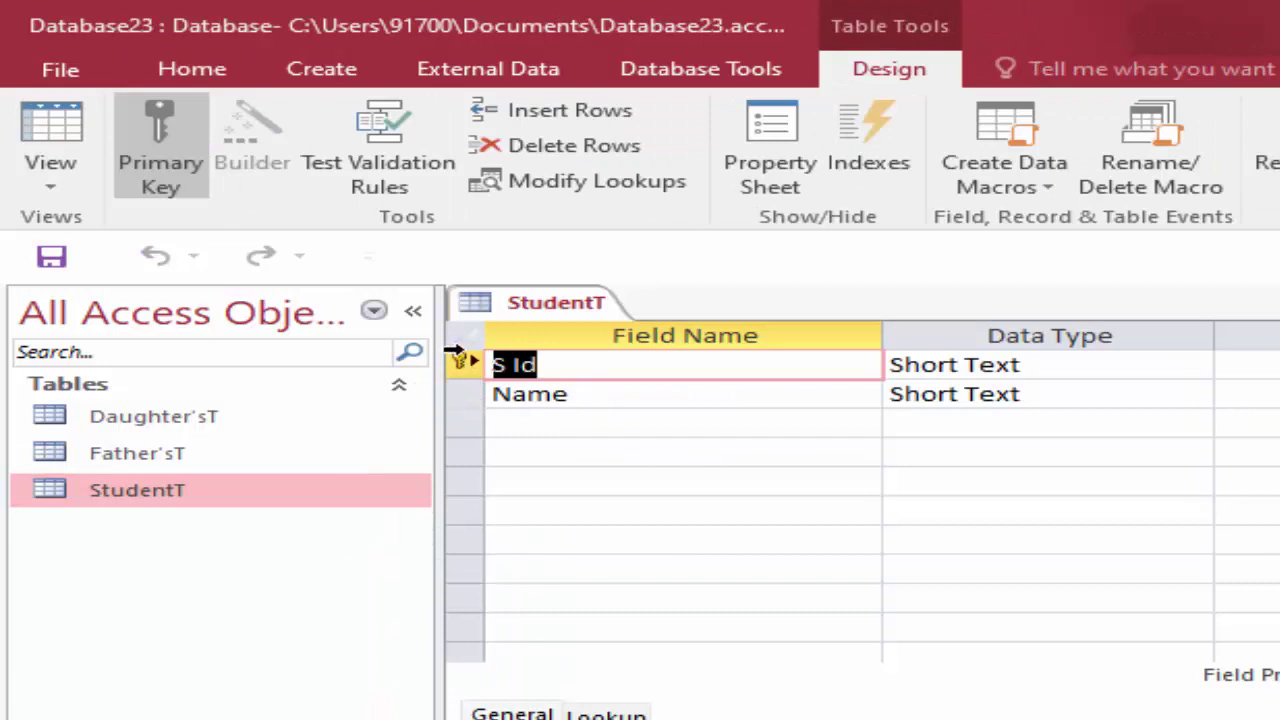
right_click(519, 309)
click(578, 356)
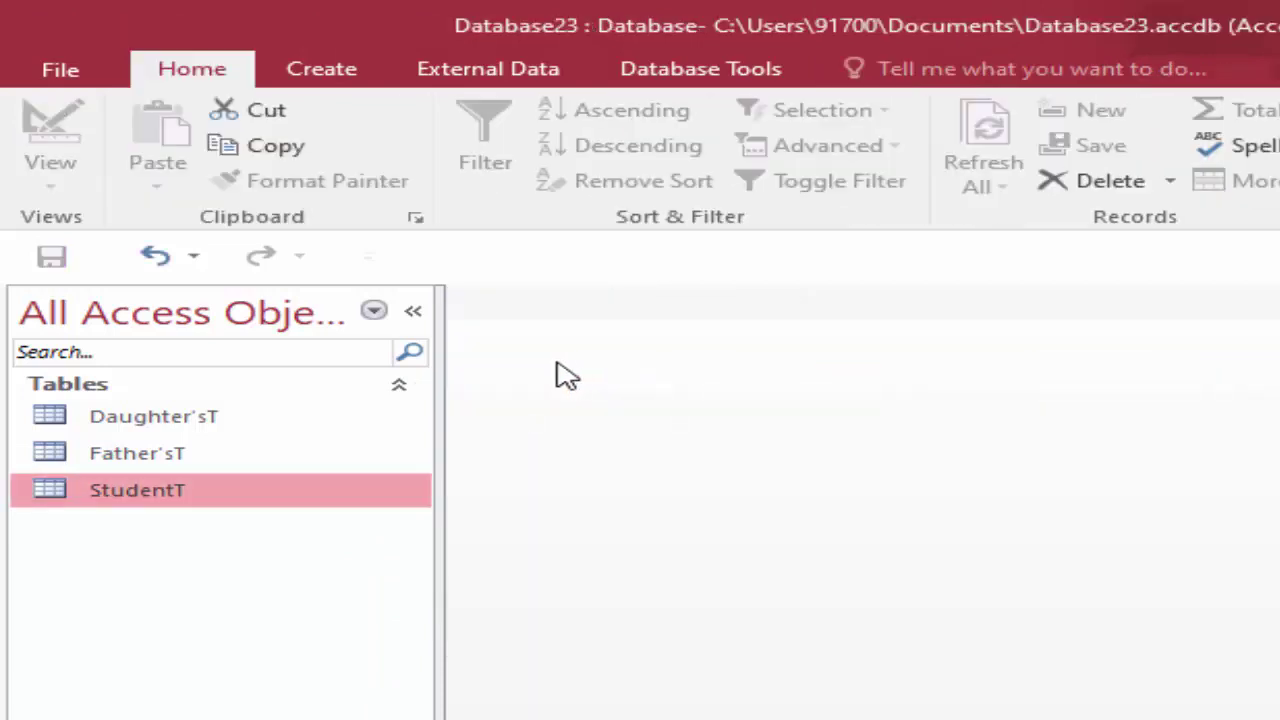
Step: Rename the StudentT table to S Name in the navigation pane
right_click(207, 489)
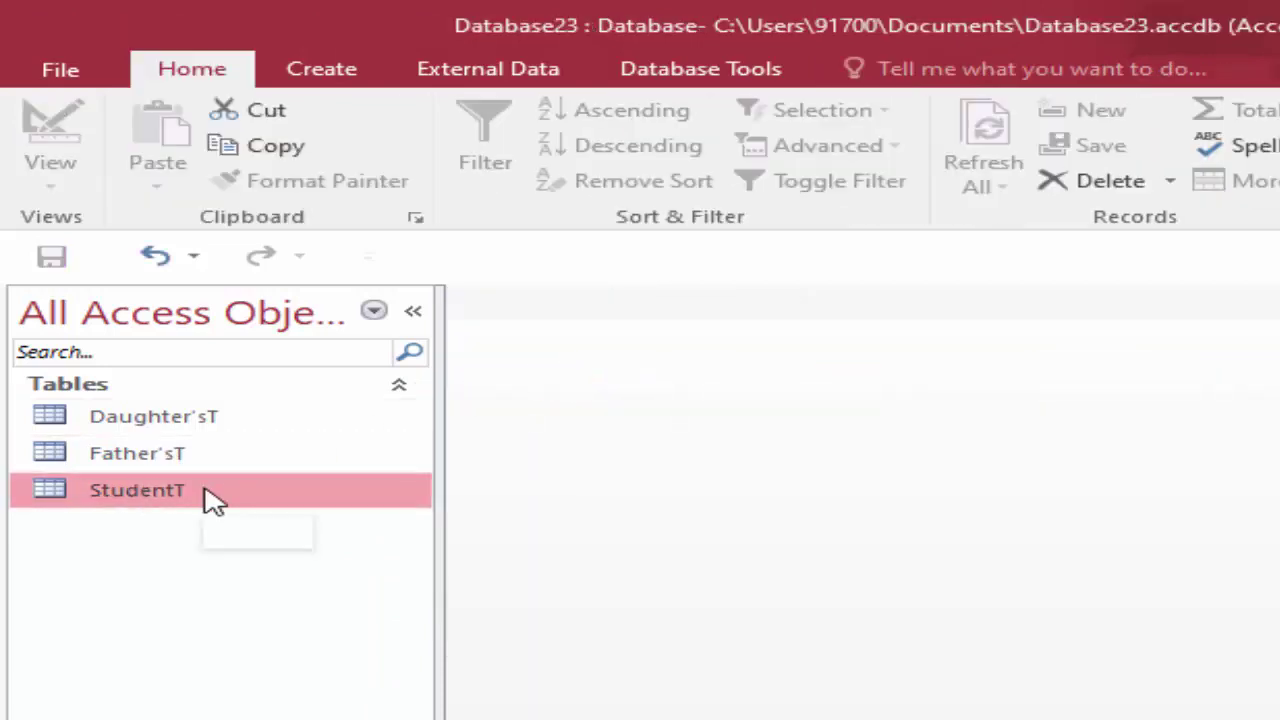
click(285, 664)
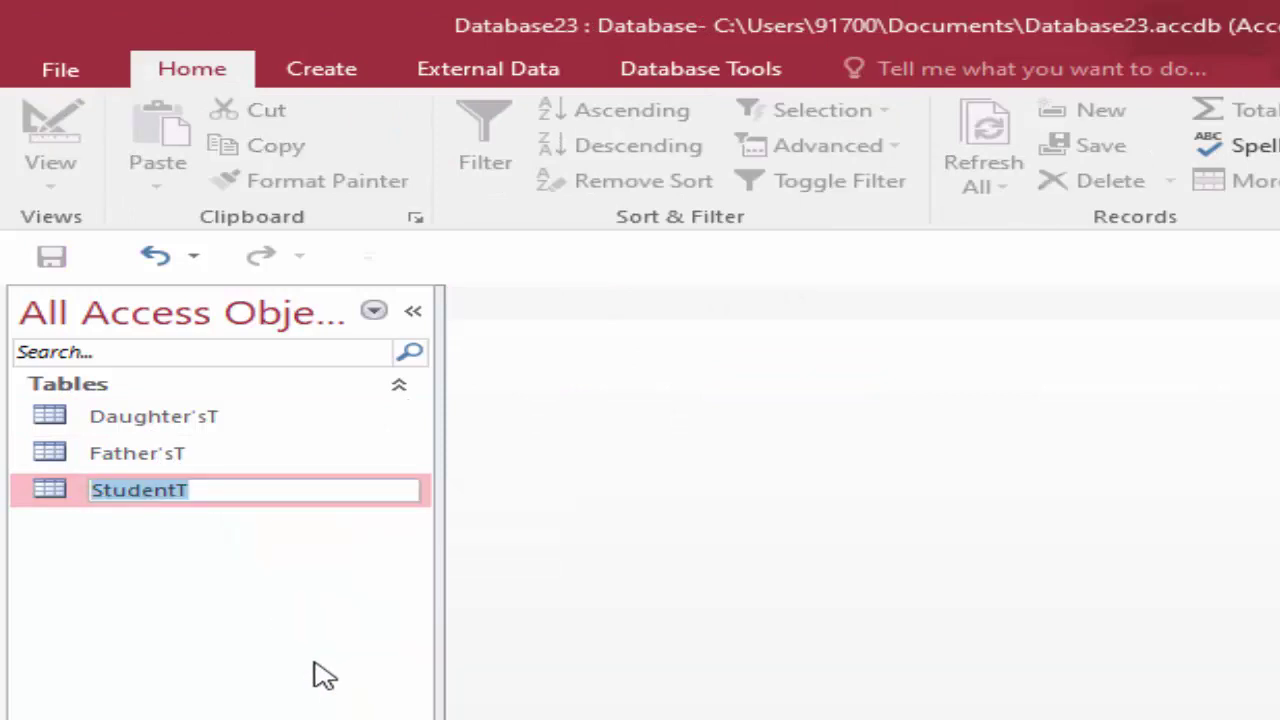
key(BackSpace)
text(S Na)
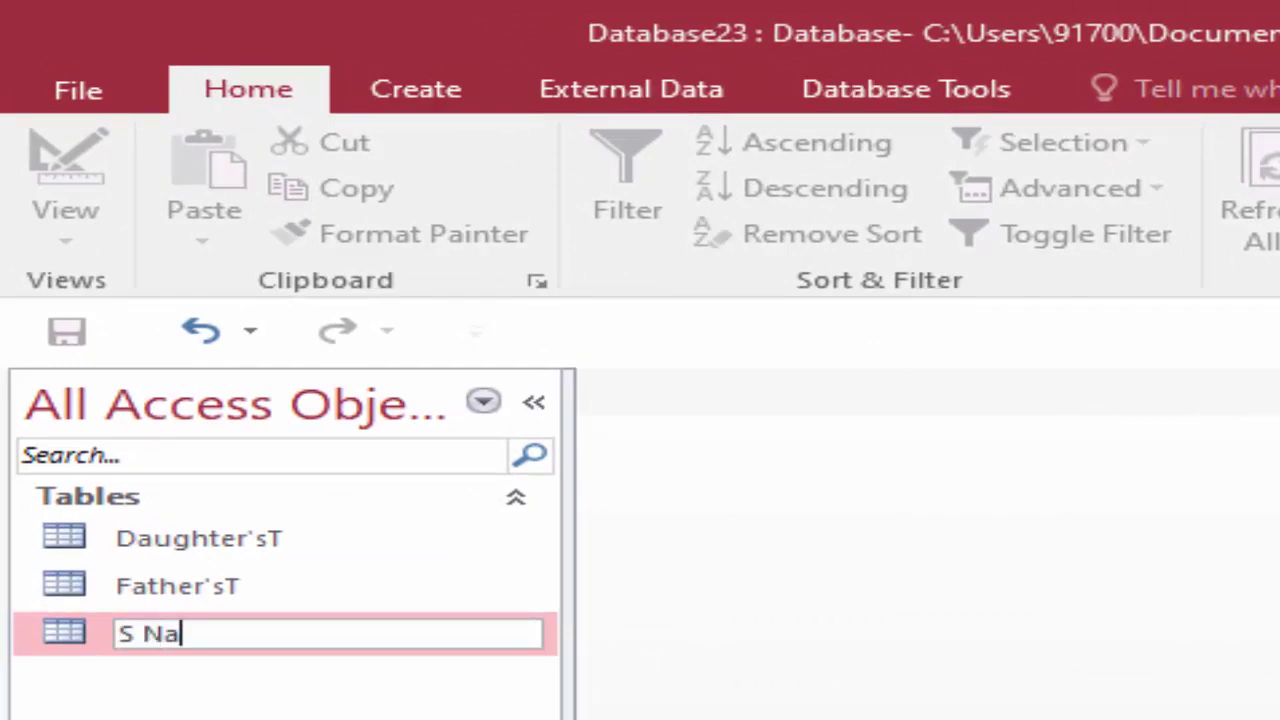
text(me)
key(Return)
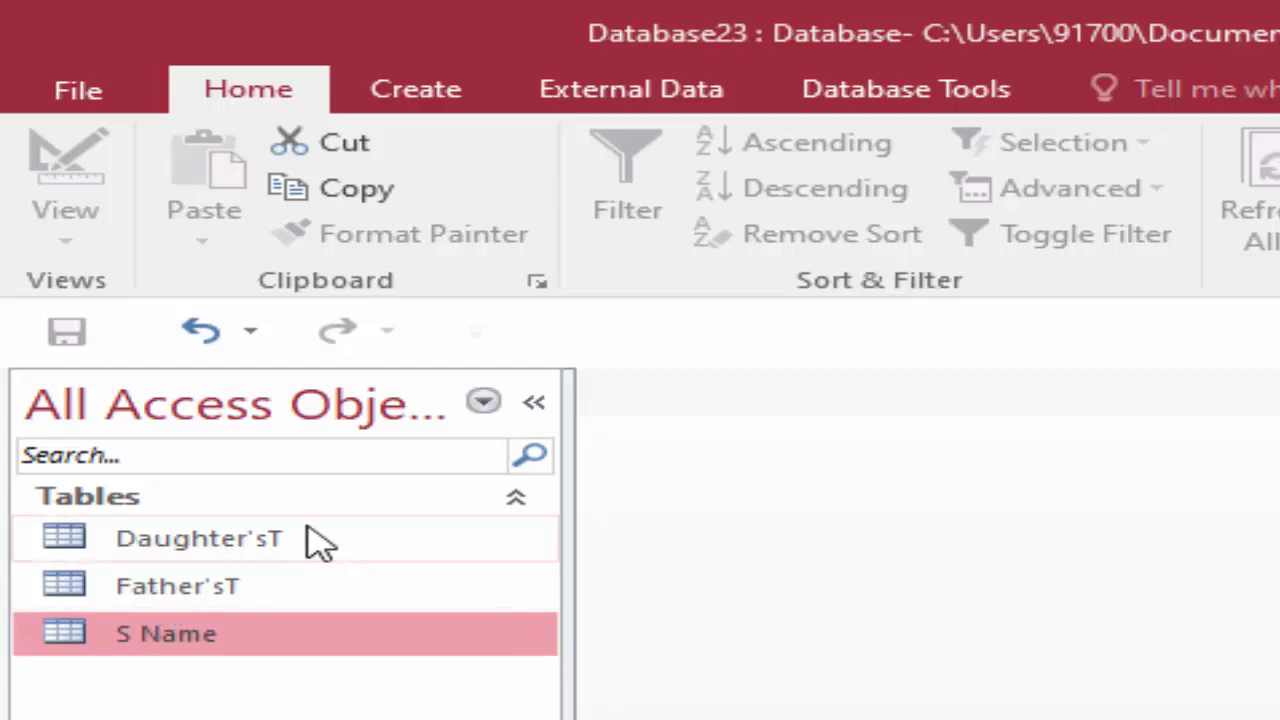
click(420, 95)
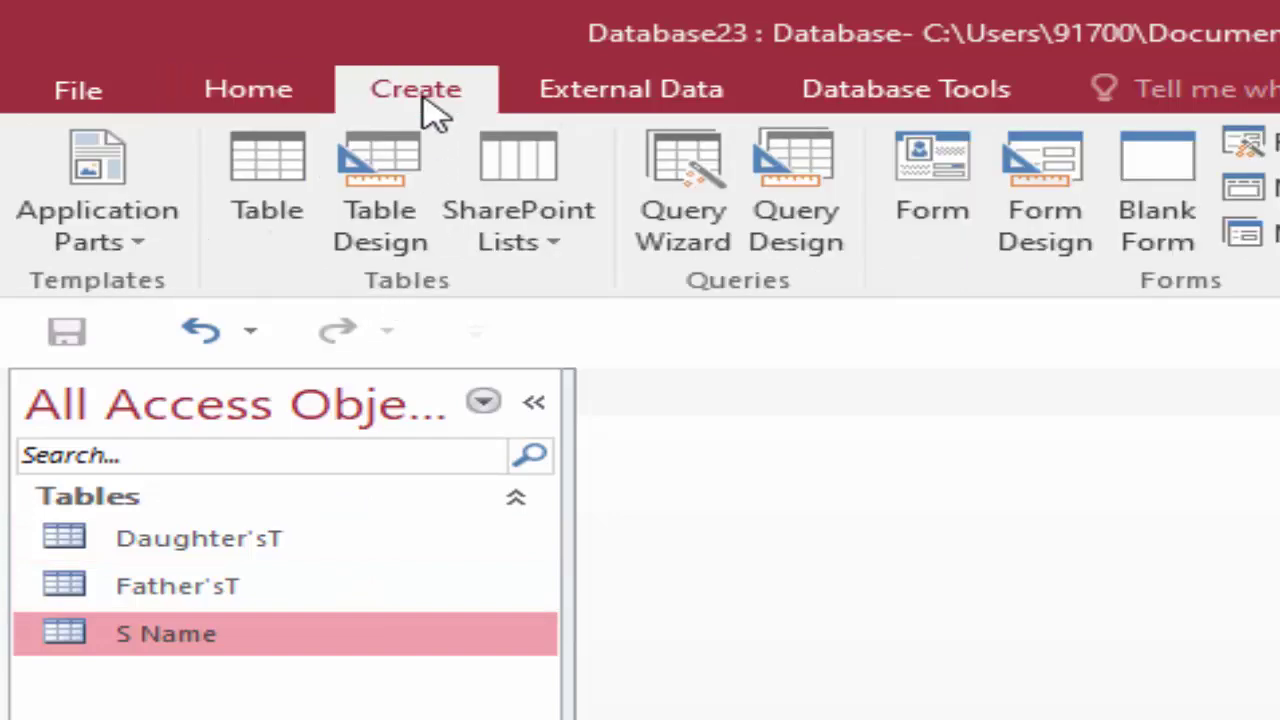
Step: Open Relationships and add Daughter'sT, Father'sT and S Name to the diagram
click(594, 66)
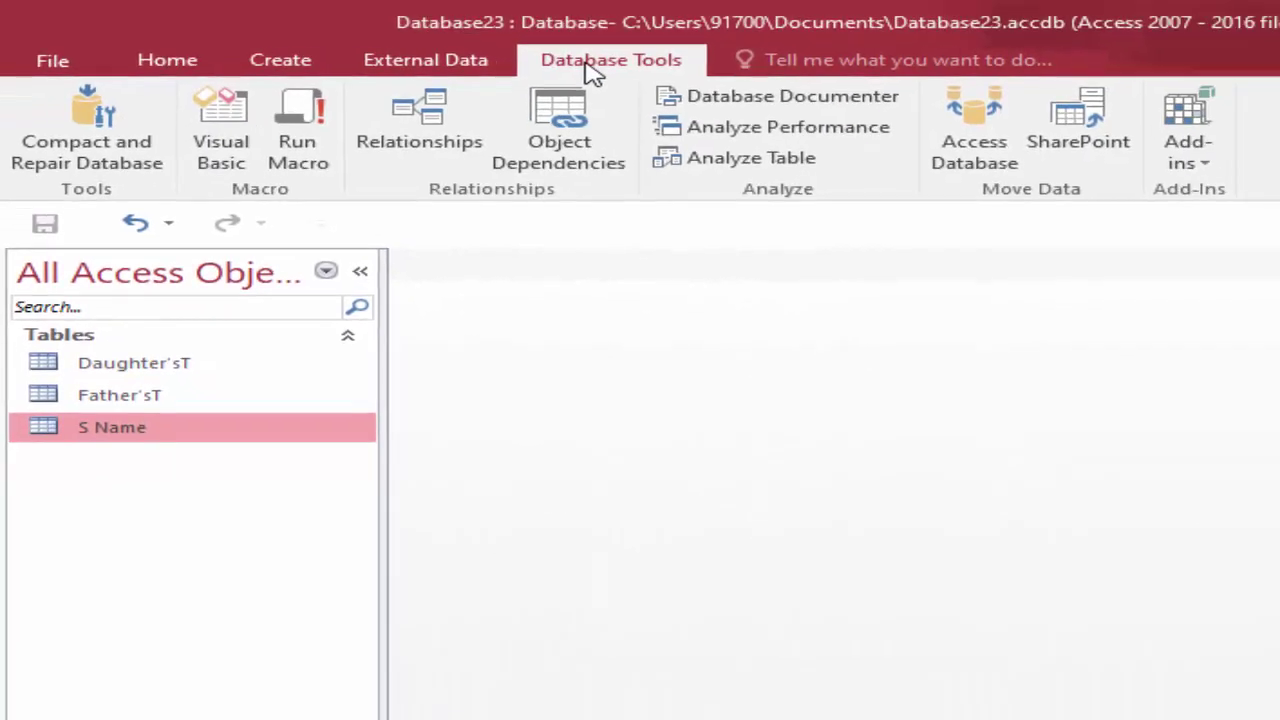
click(420, 125)
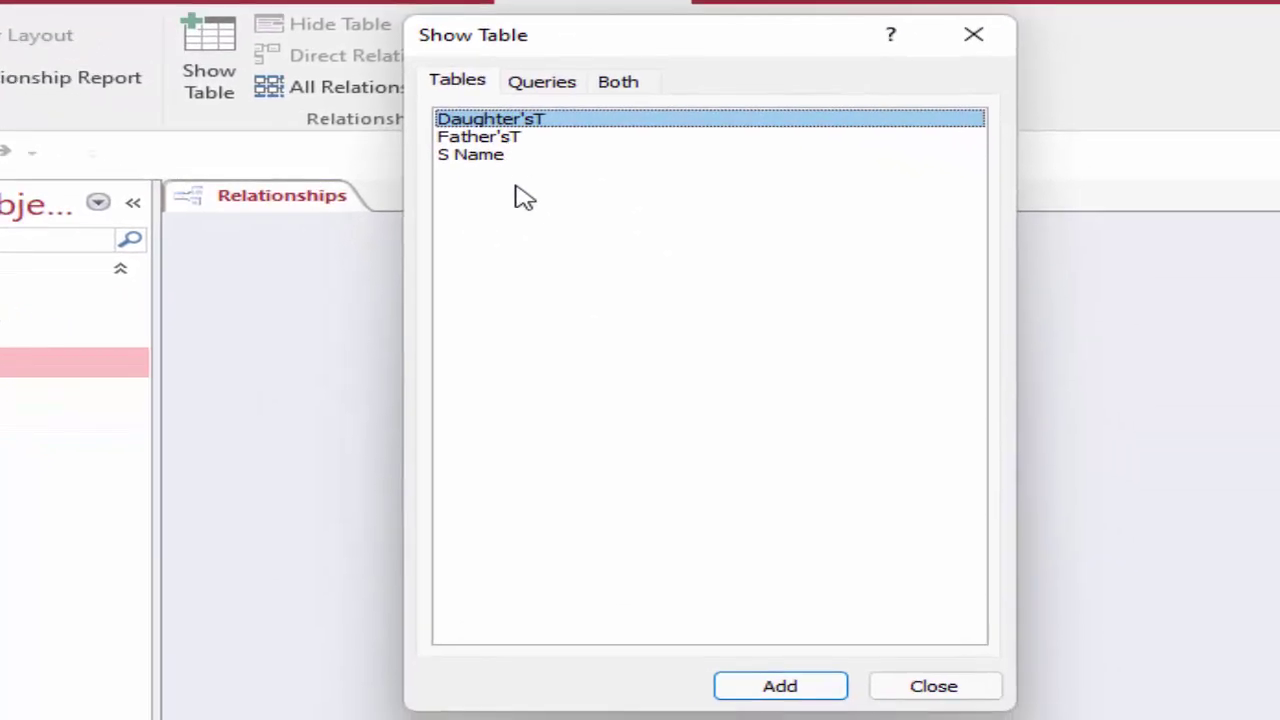
click(743, 690)
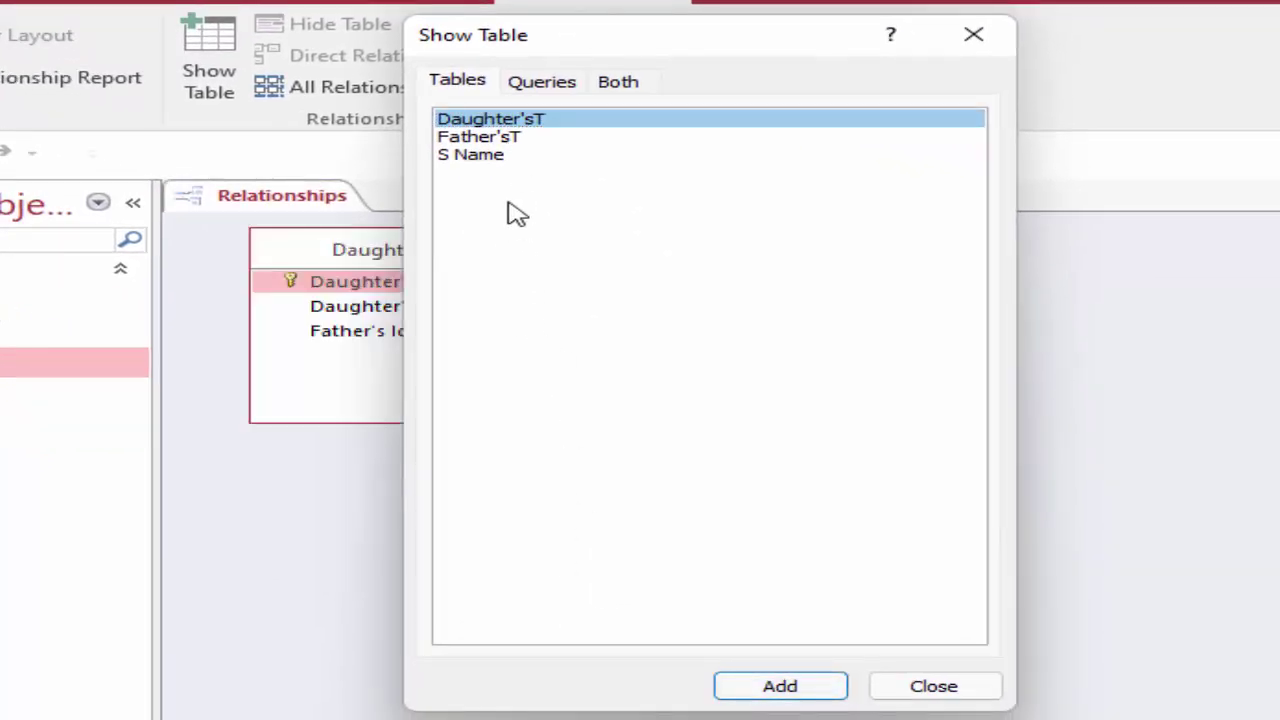
shift+click(494, 138)
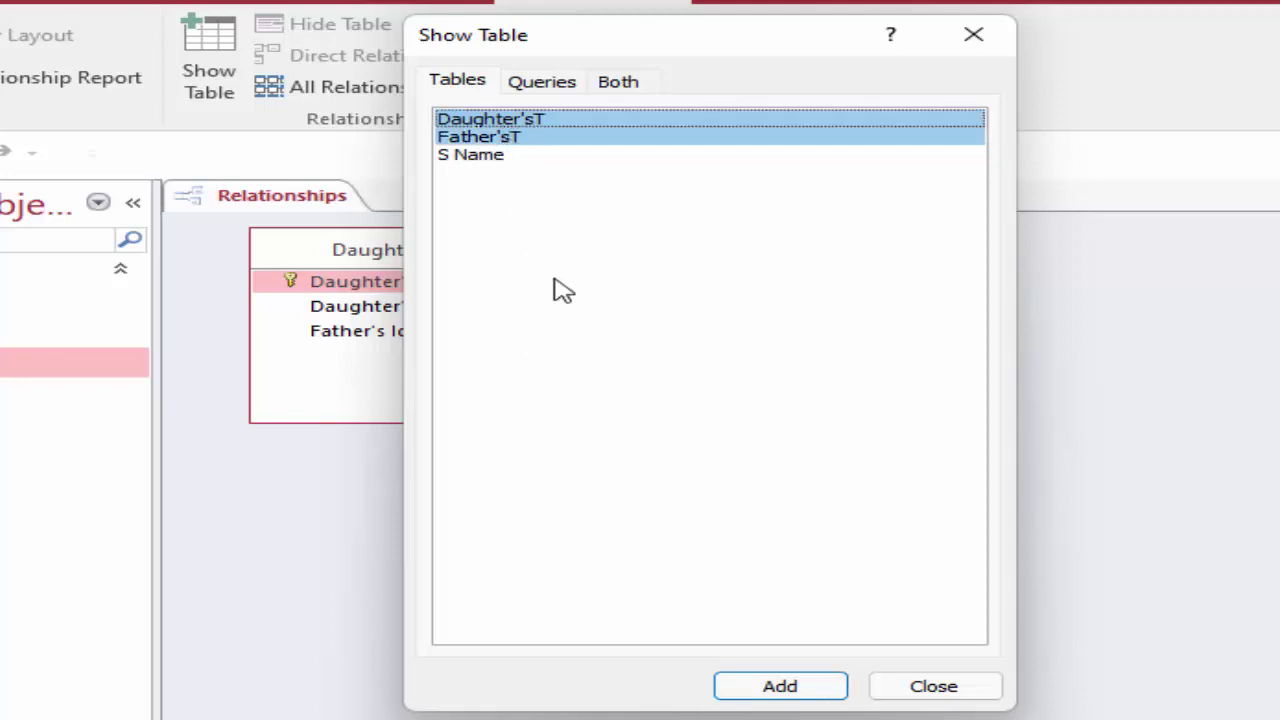
click(530, 138)
click(800, 686)
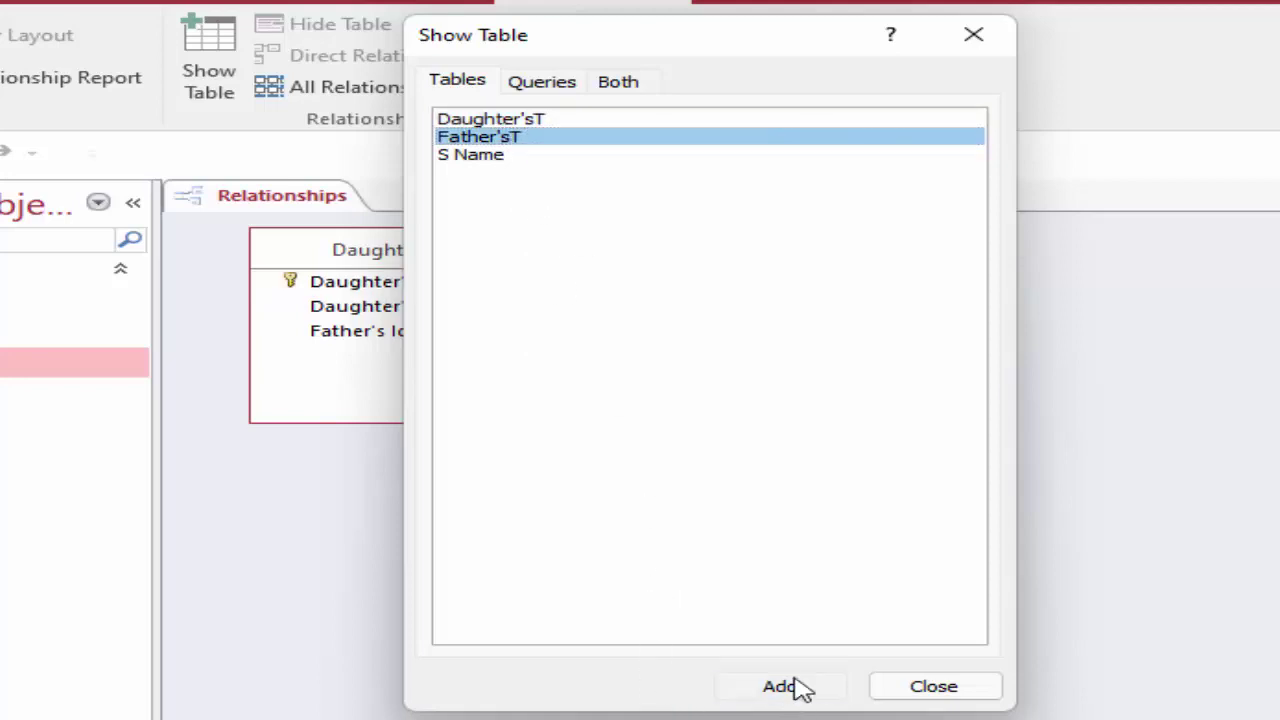
click(500, 156)
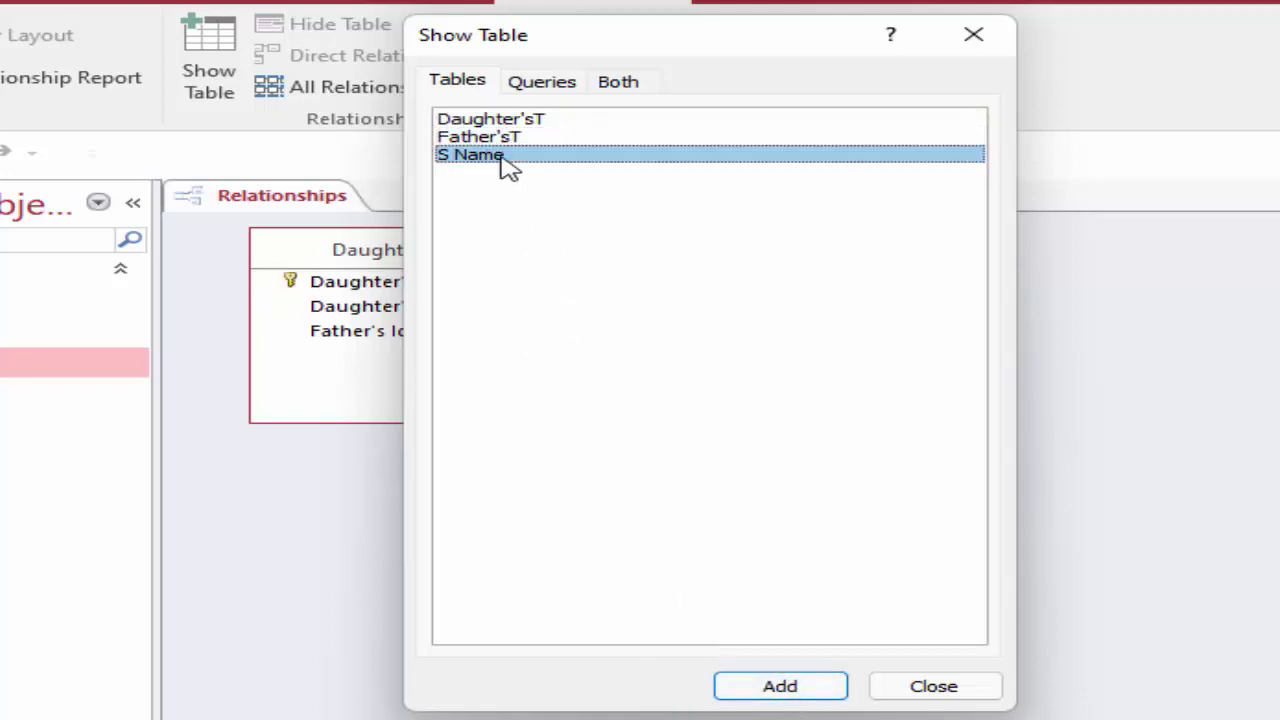
click(772, 684)
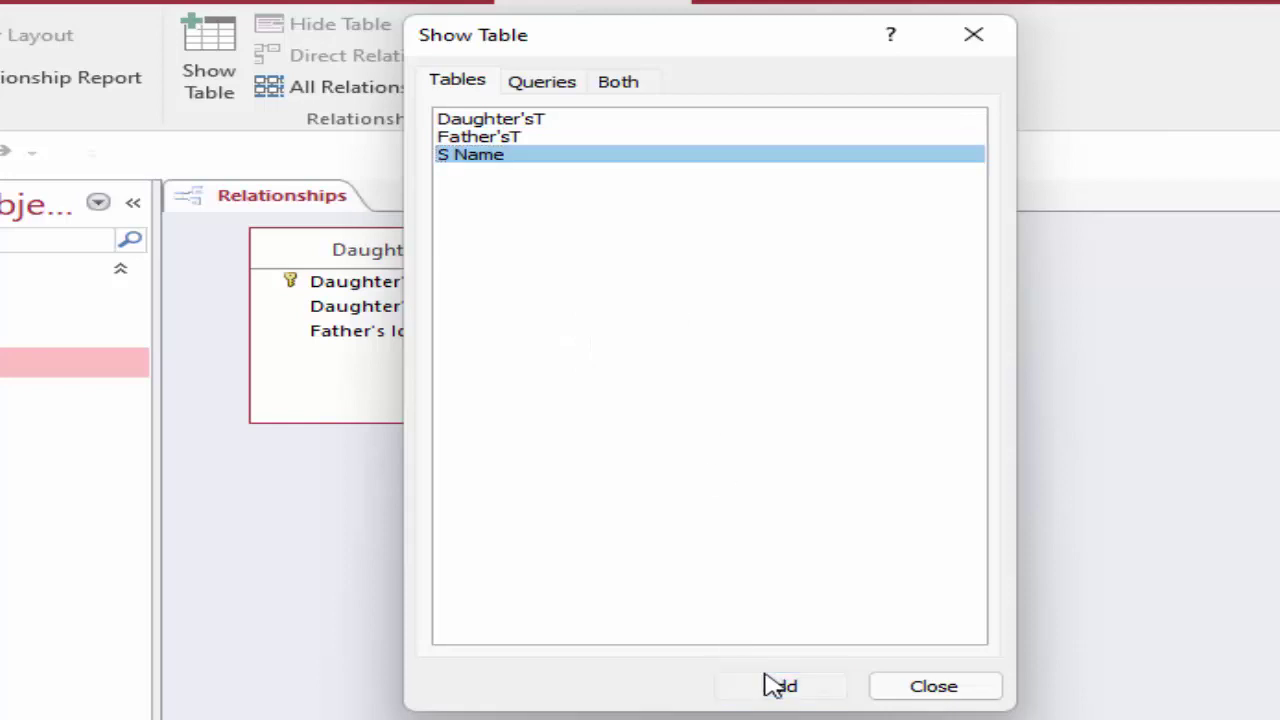
click(950, 689)
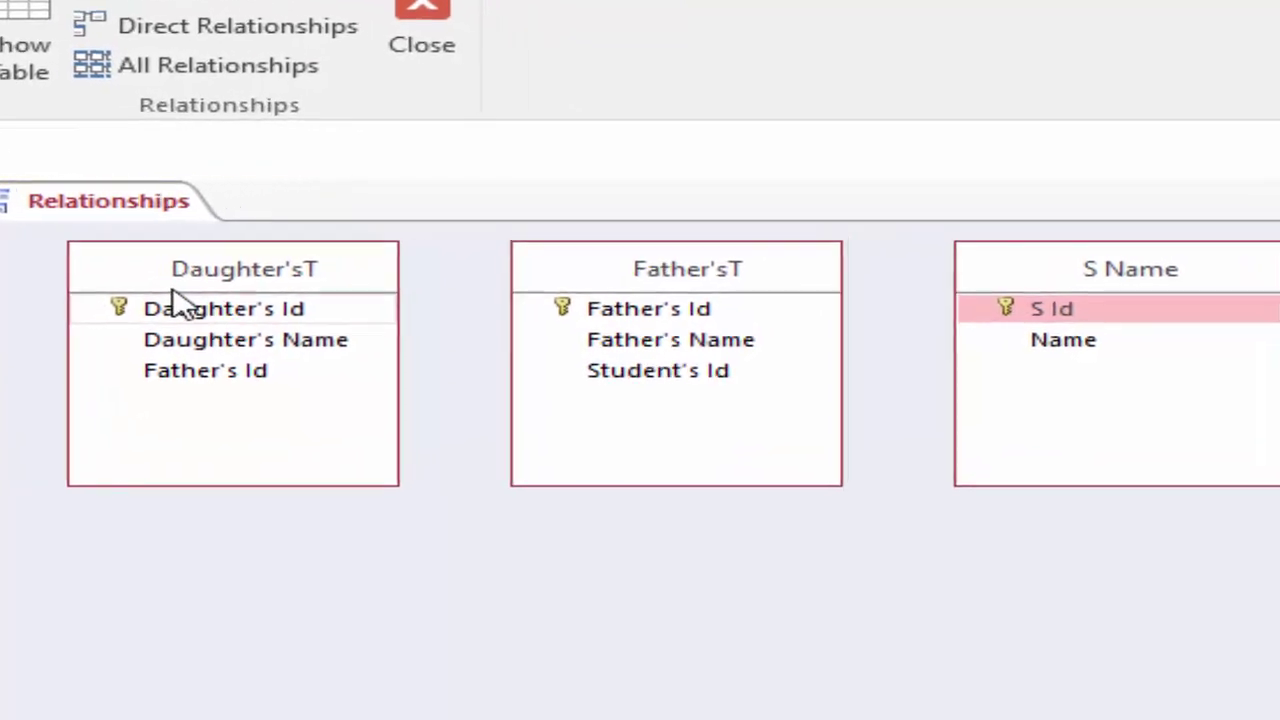
Step: Link S Id to Father'sT's Student's Id with referential integrity and both cascade options
mouse_move(160, 288)
mouse_down()
mouse_move(212, 418)
mouse_move(806, 709)
mouse_up()
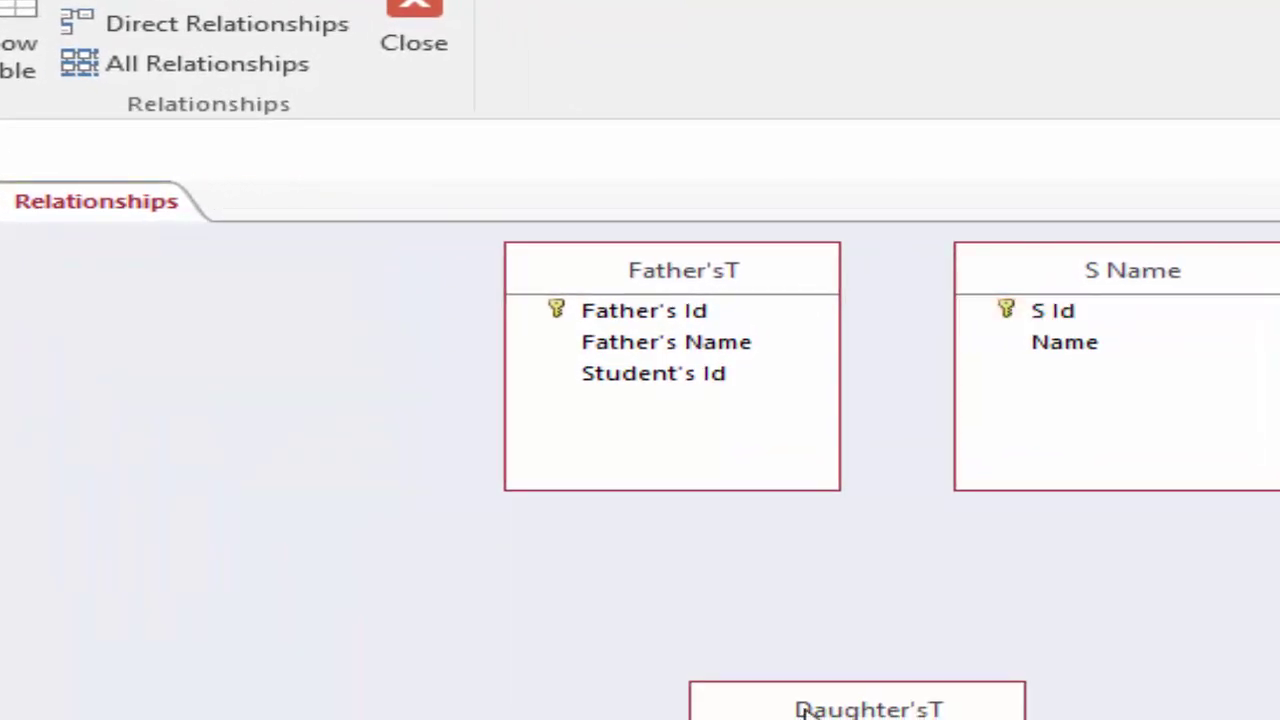
click(1053, 308)
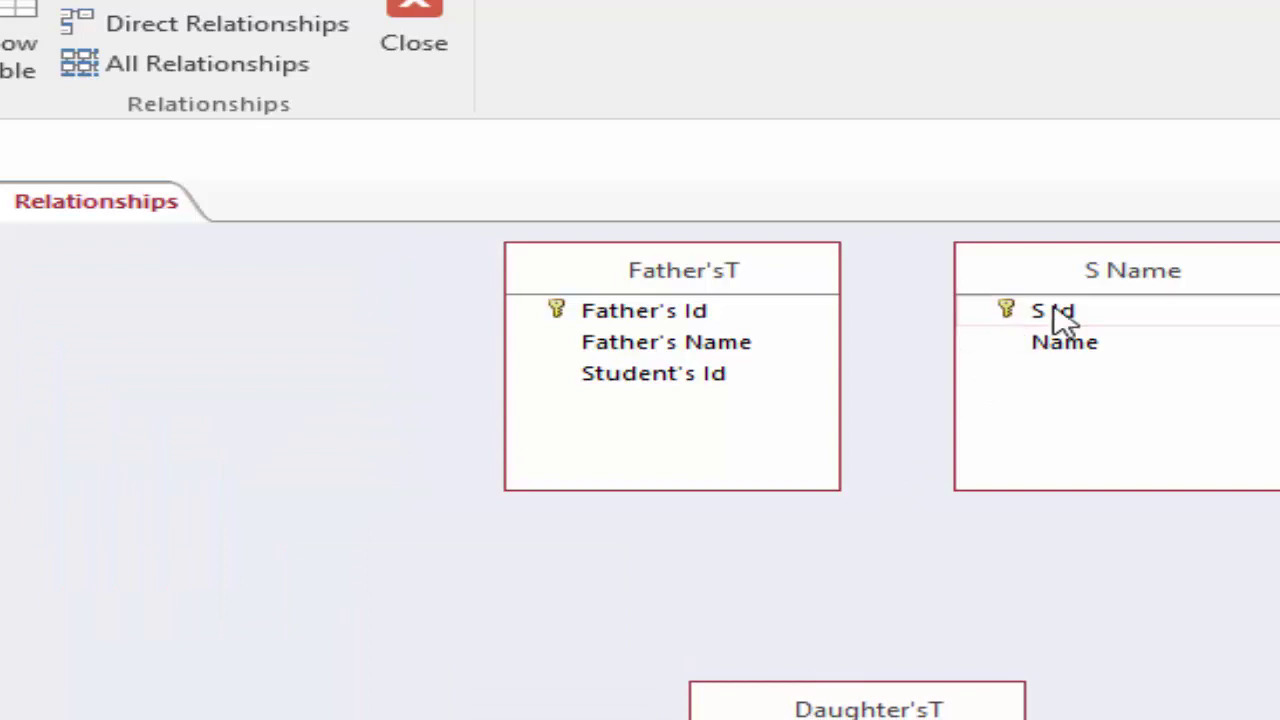
drag(1058, 318, 824, 278)
mouse_move(625, 283)
mouse_down()
mouse_move(550, 250)
mouse_move(560, 257)
mouse_up()
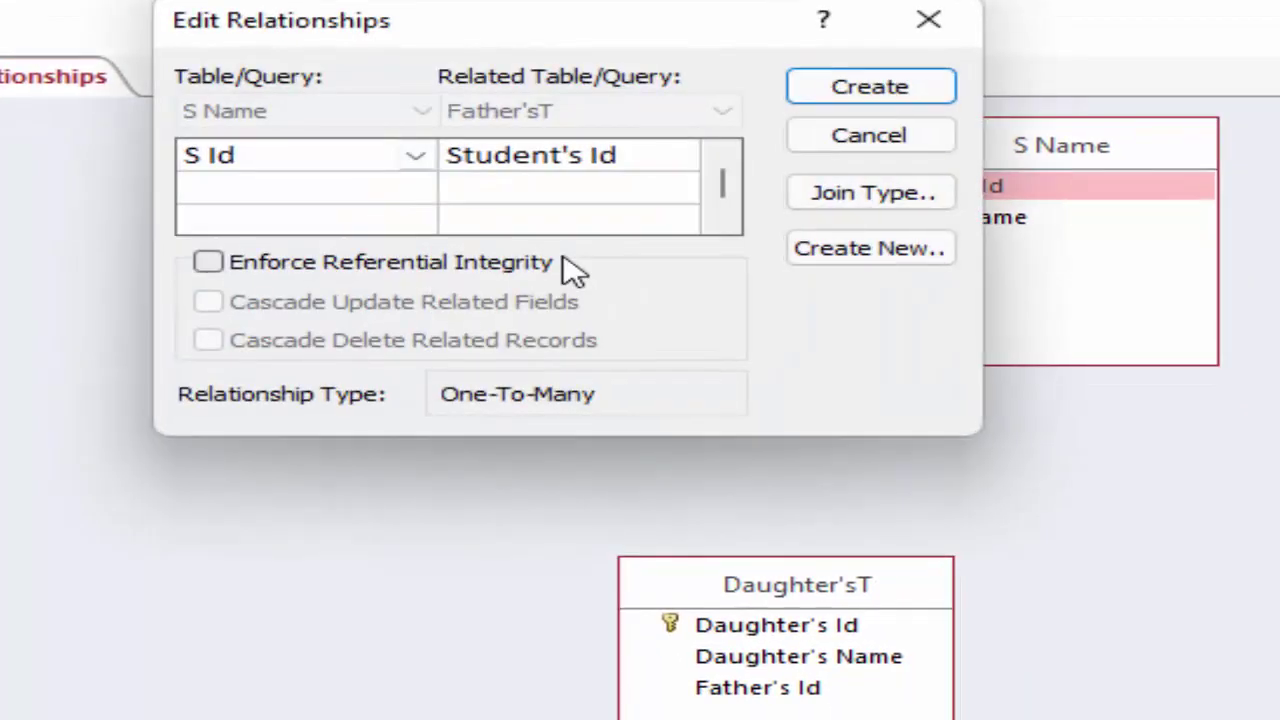
click(316, 266)
click(337, 303)
click(337, 340)
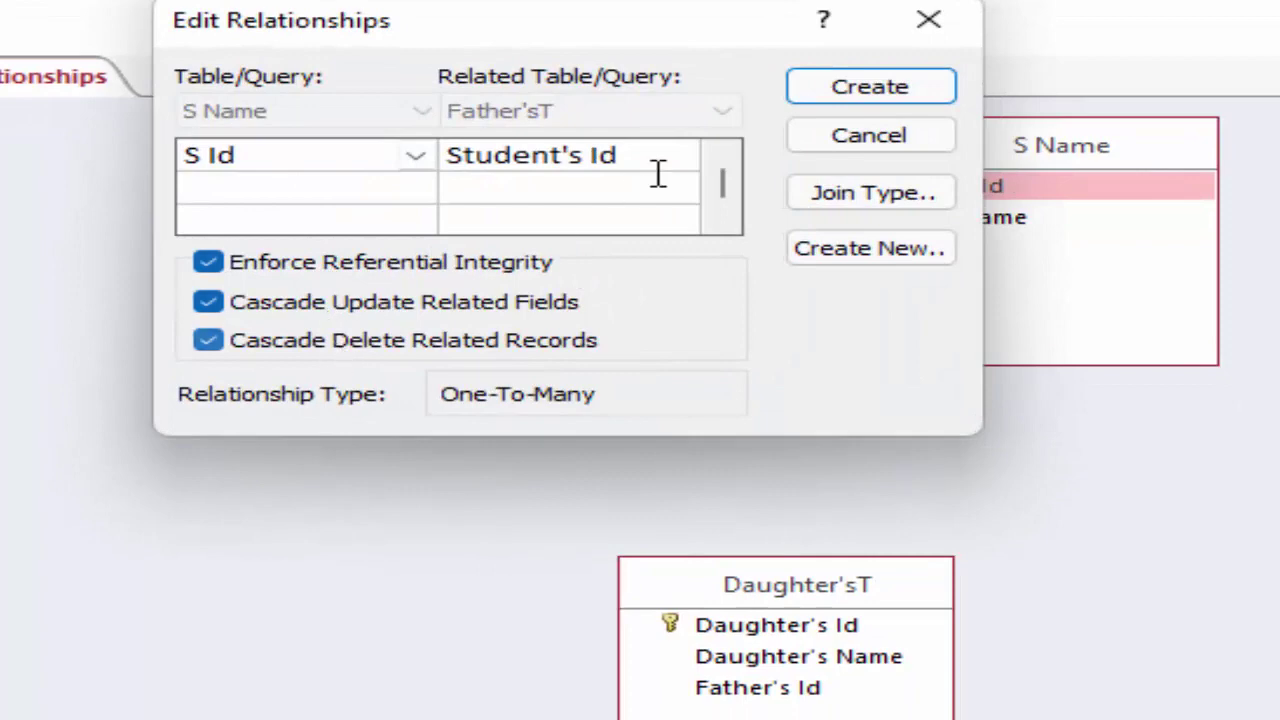
click(823, 92)
Step: Link Father'sT to Daughter'sT on Father's Id with referential integrity and both cascades
drag(655, 147, 453, 170)
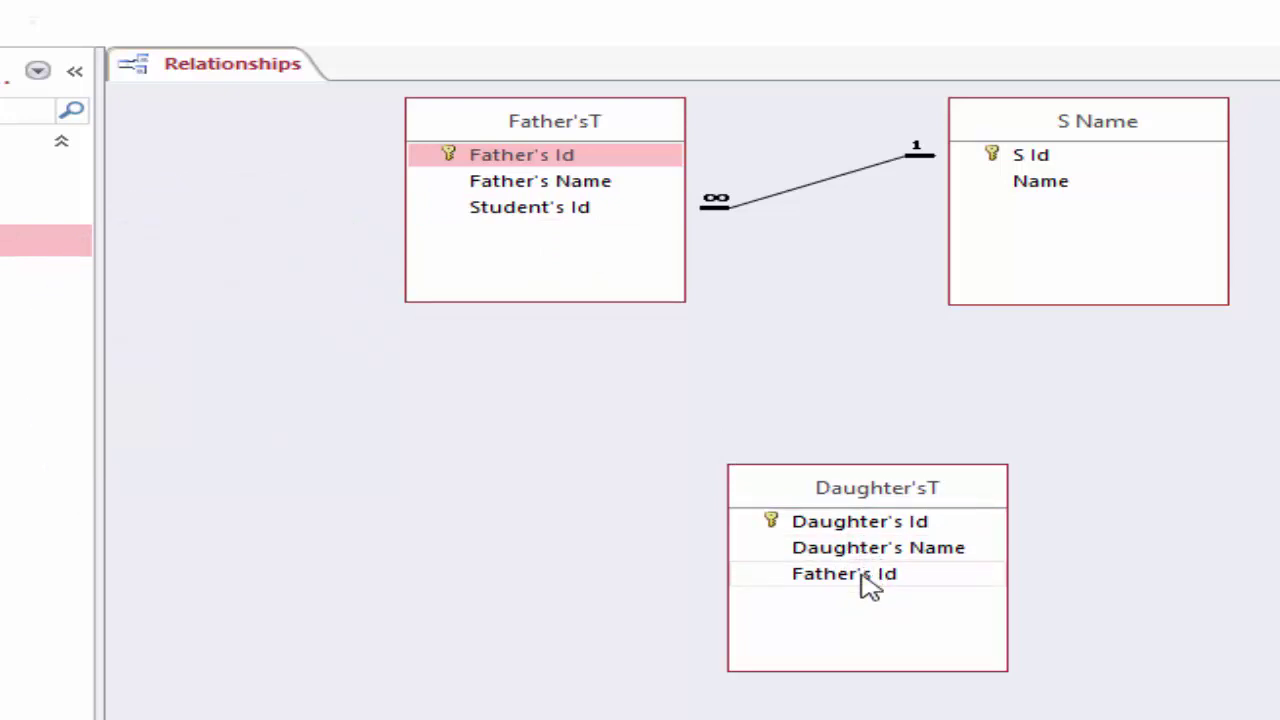
drag(870, 588, 487, 234)
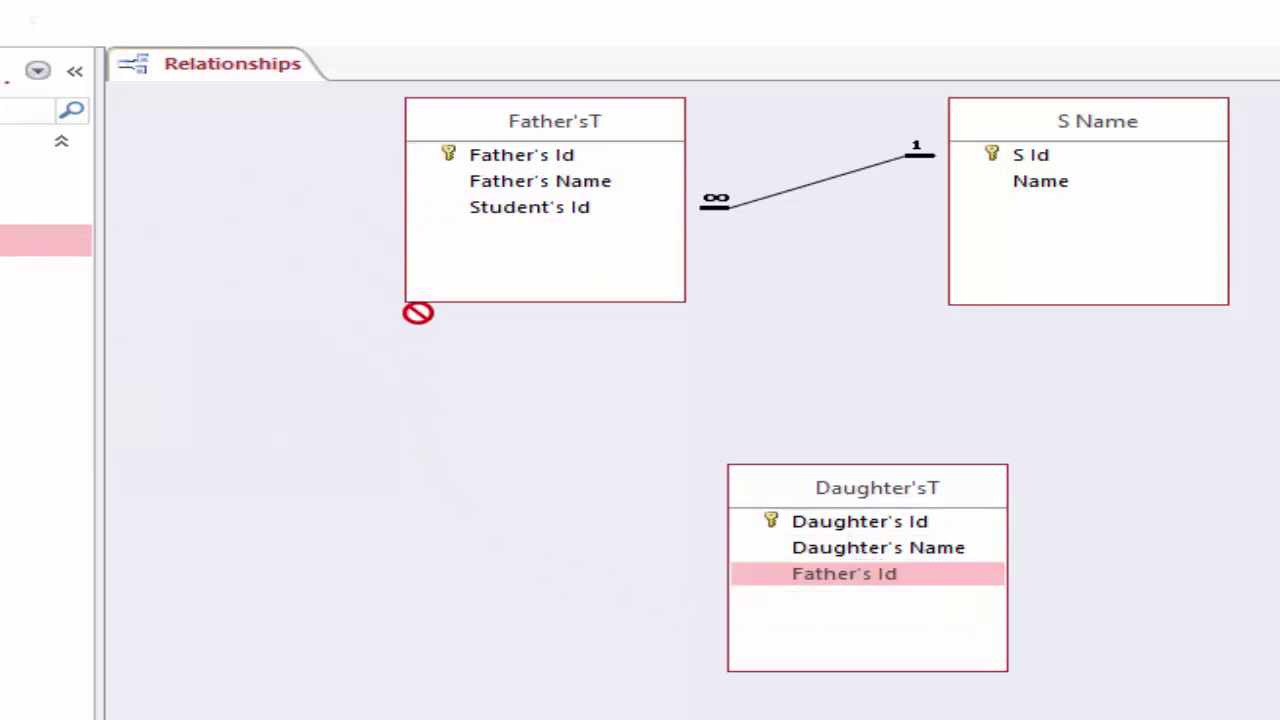
drag(487, 234, 489, 152)
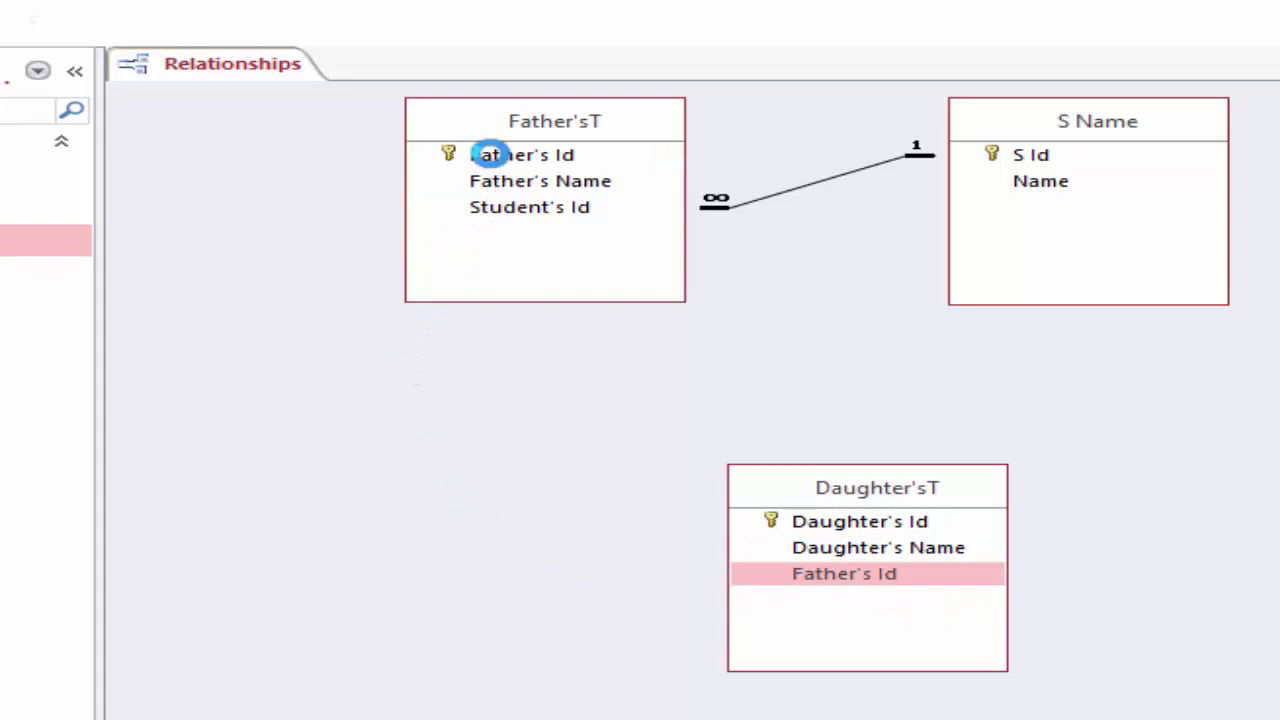
click(503, 220)
click(514, 254)
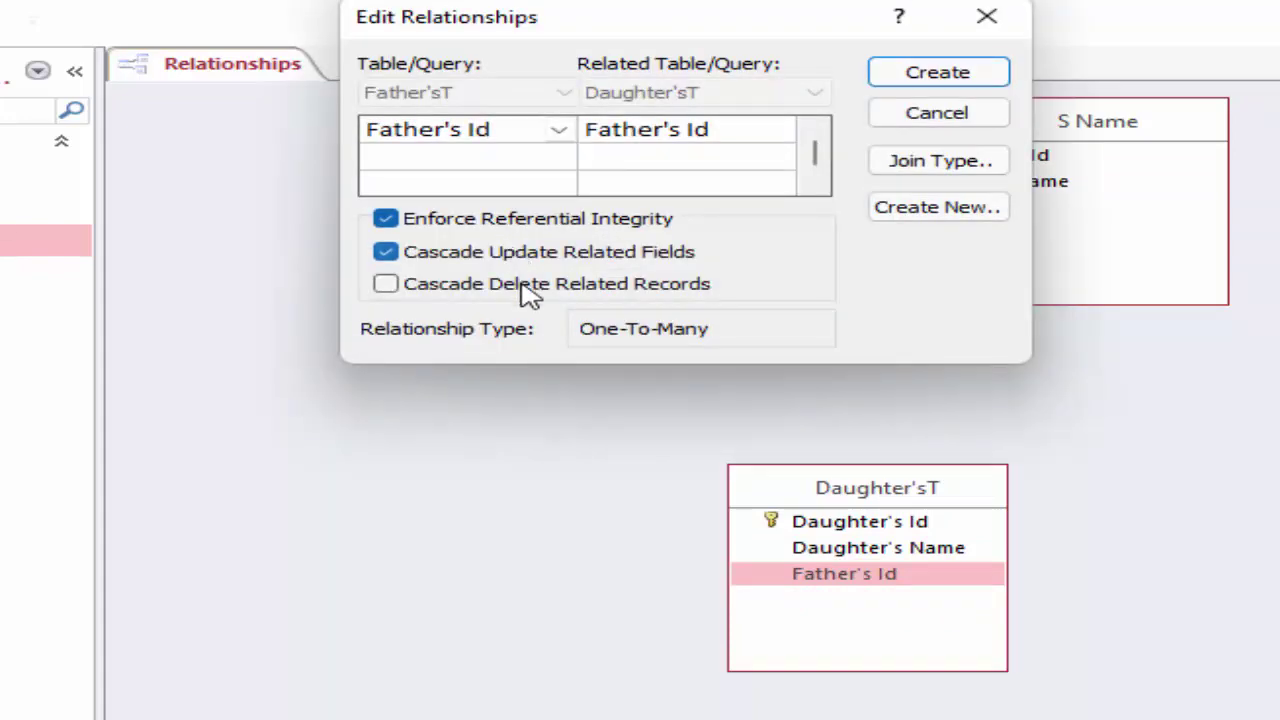
click(533, 287)
click(975, 73)
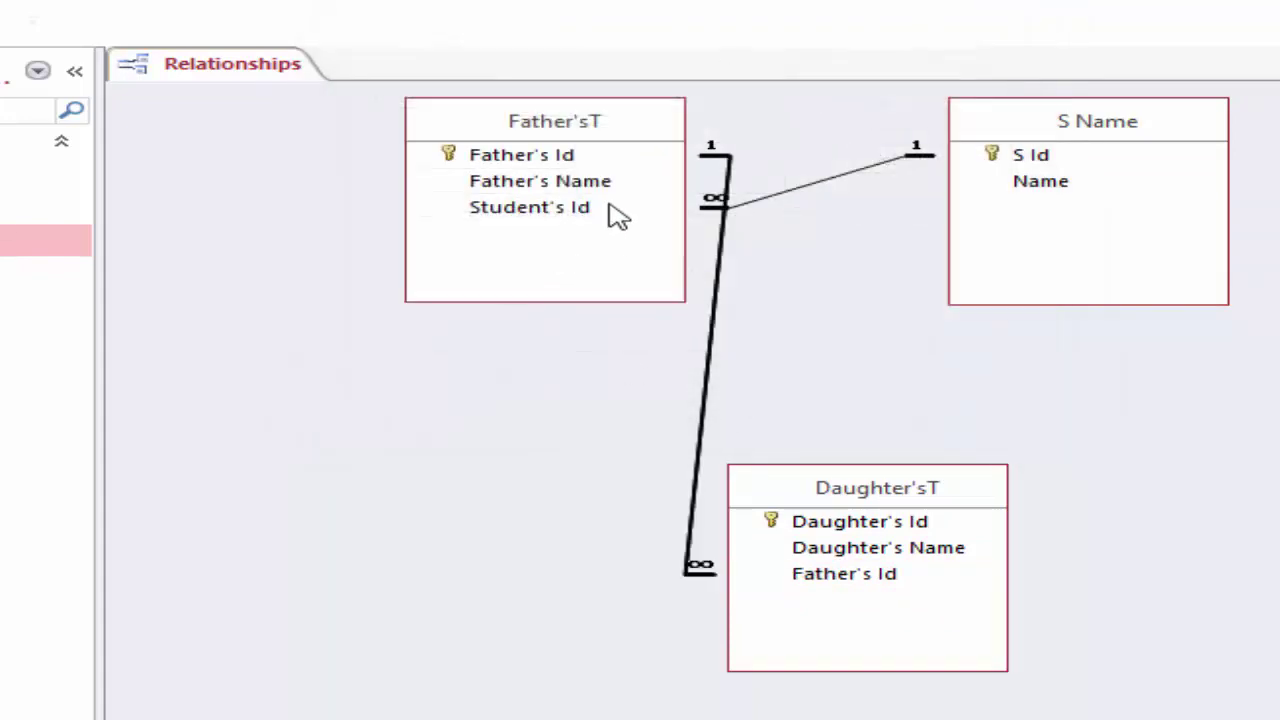
Step: Attempt to delete a relationship, then close the open S Name table blocking it
drag(620, 137, 420, 255)
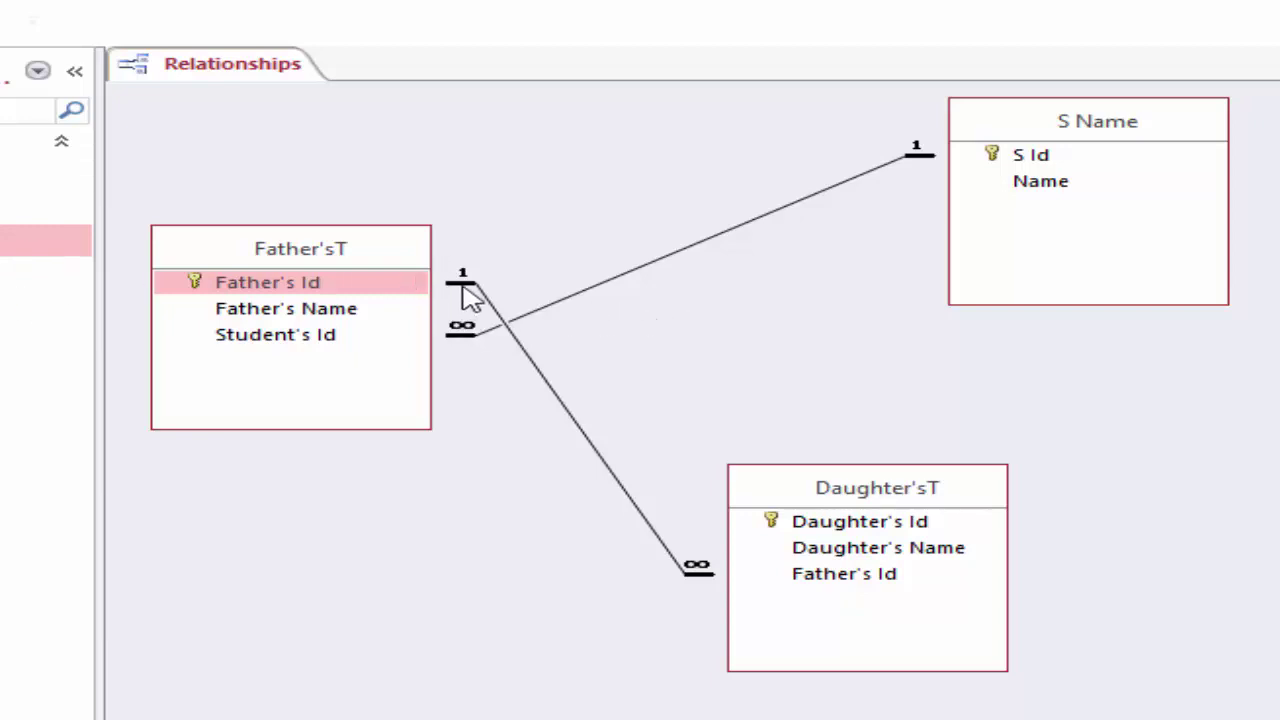
right_click(472, 295)
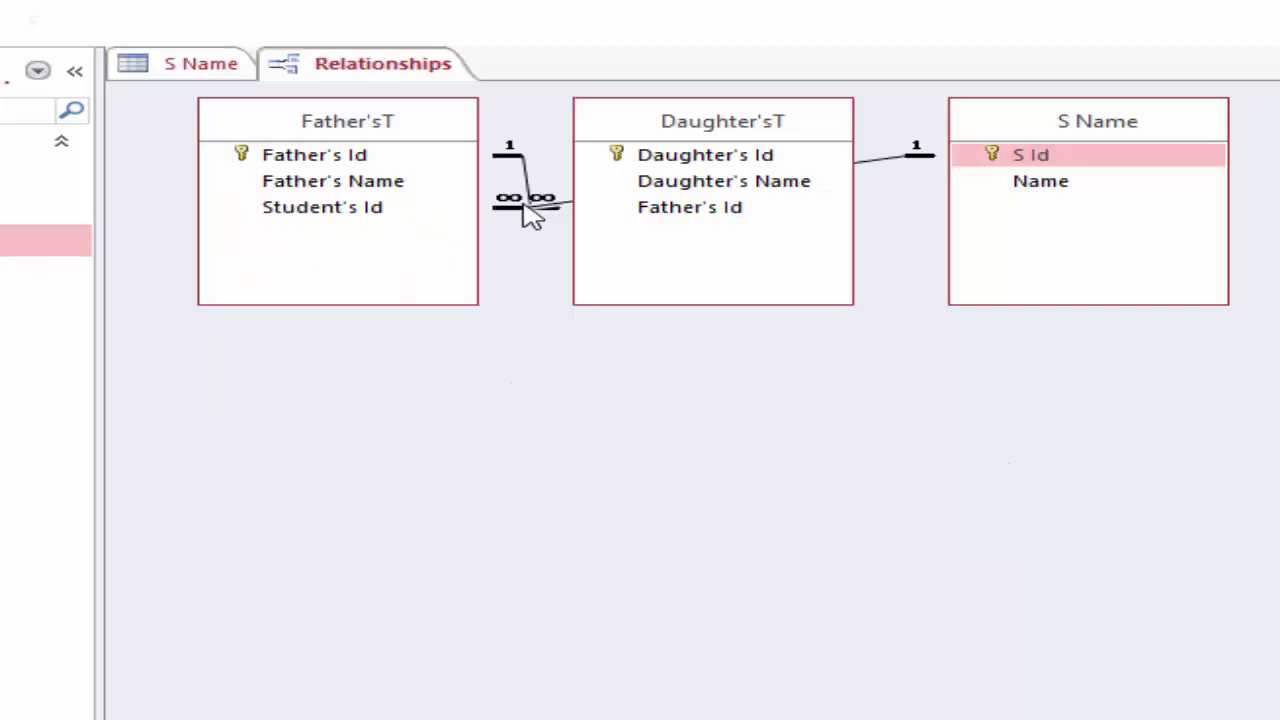
right_click(526, 206)
click(565, 260)
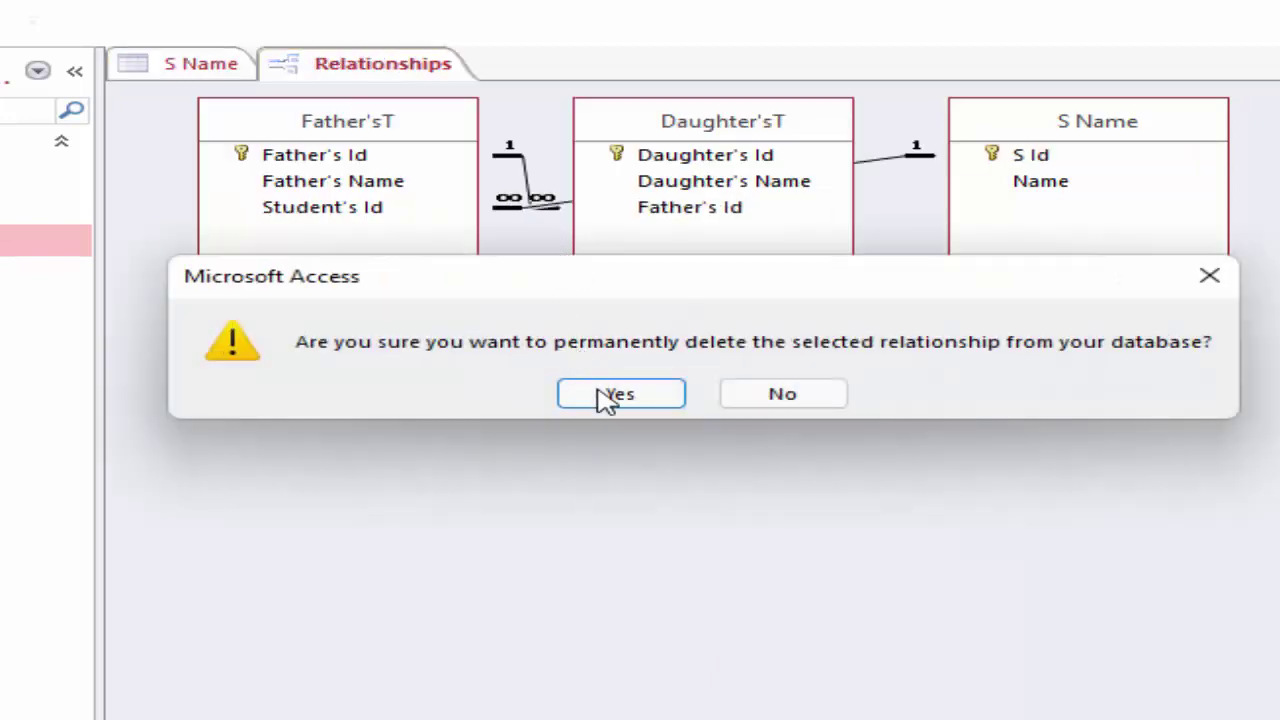
click(600, 390)
click(608, 396)
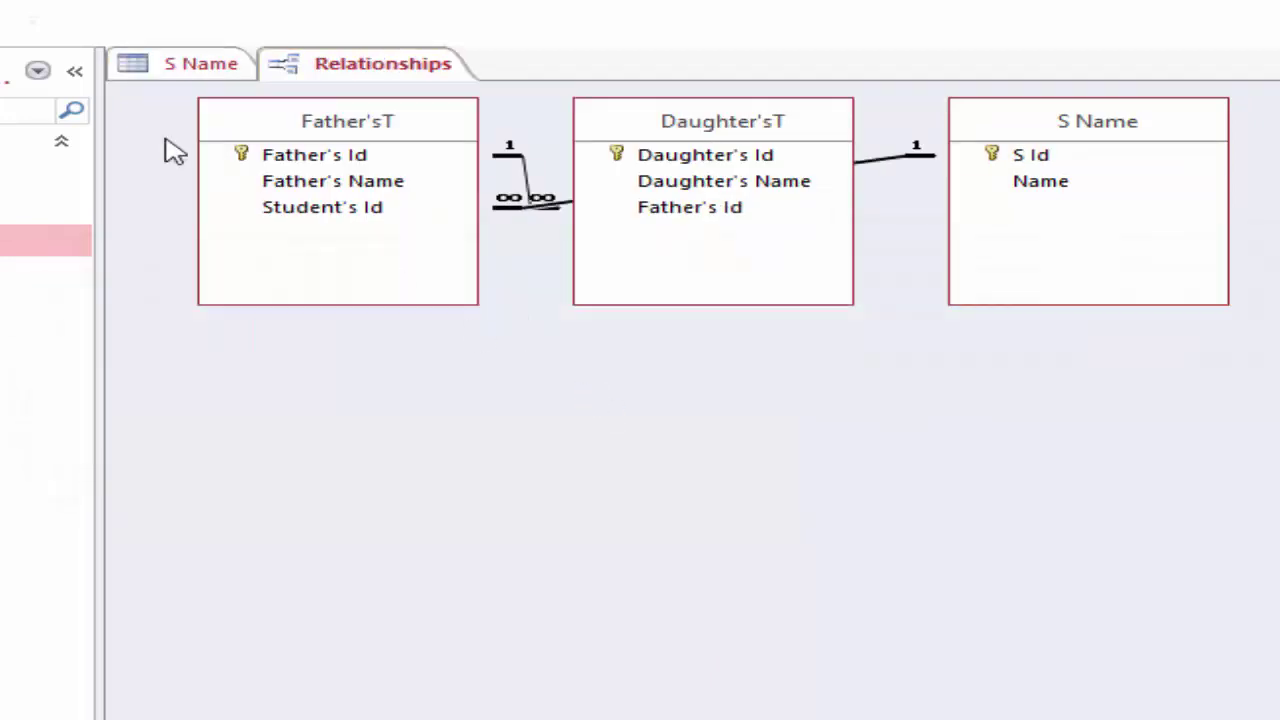
right_click(391, 63)
click(225, 63)
right_click(225, 63)
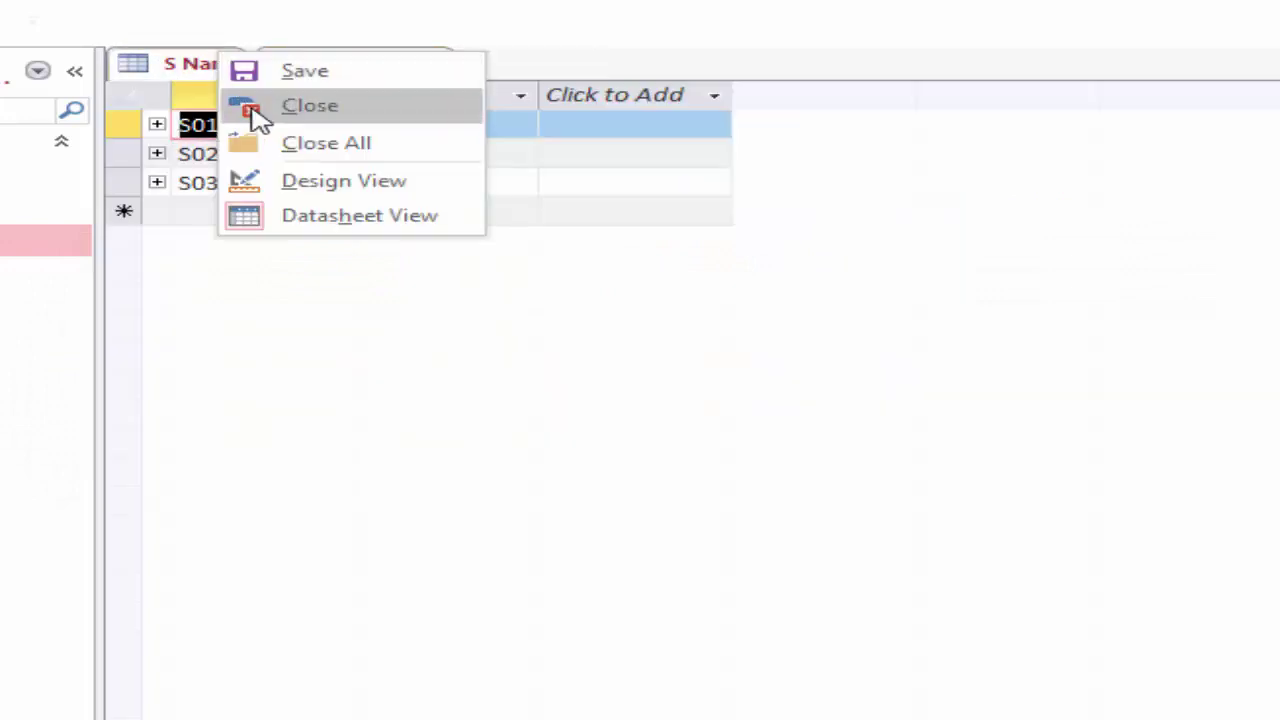
click(255, 104)
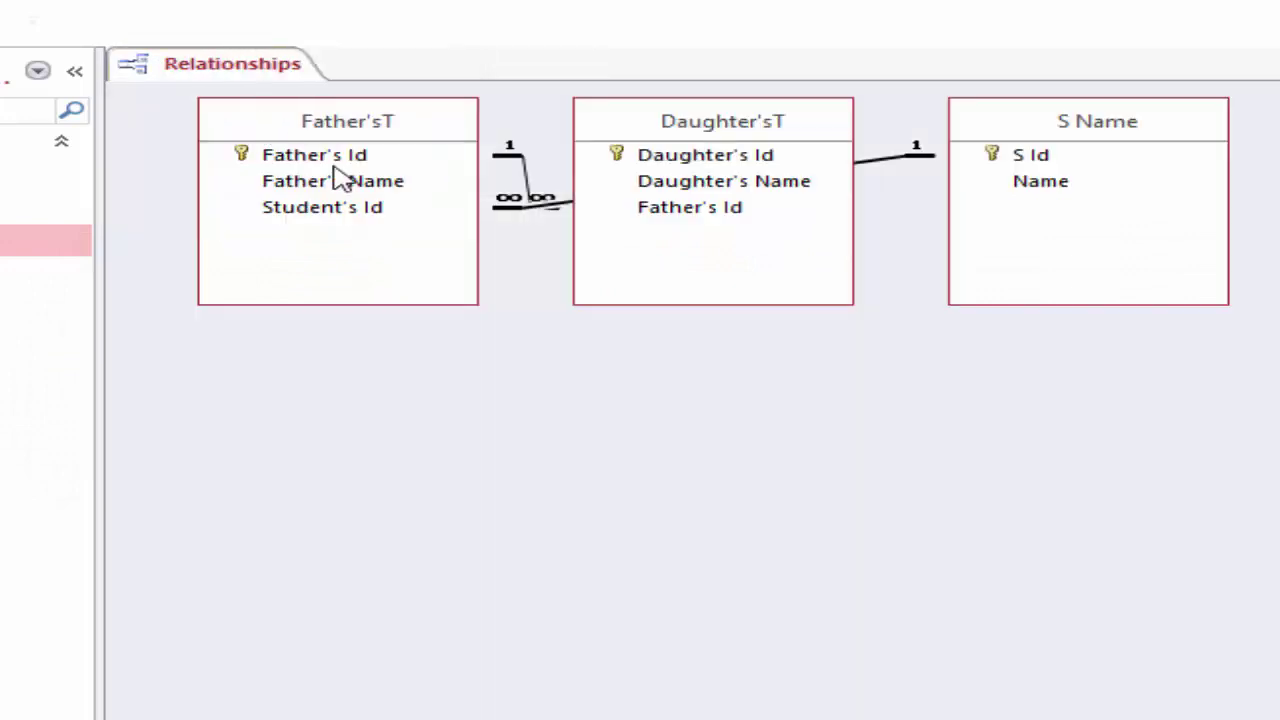
Step: Delete the S Name–Father'sT and Father'sT–Daughter'sT relationships
right_click(542, 210)
click(600, 260)
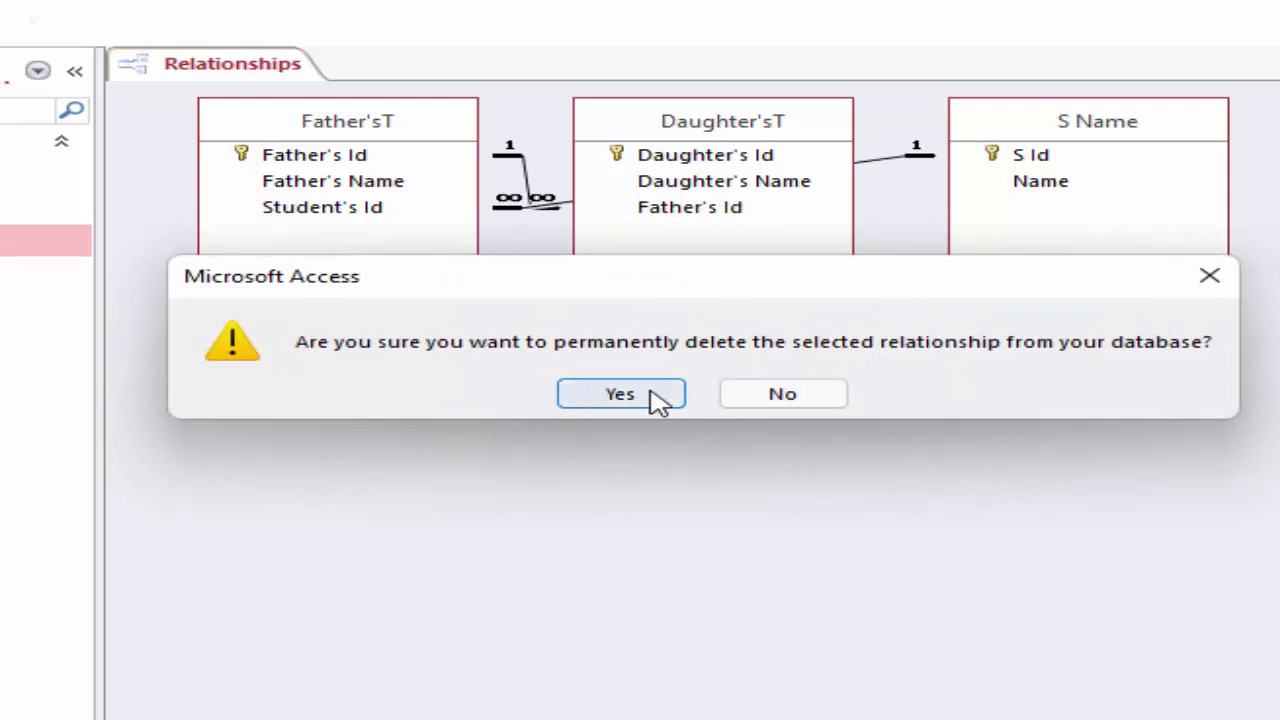
click(620, 395)
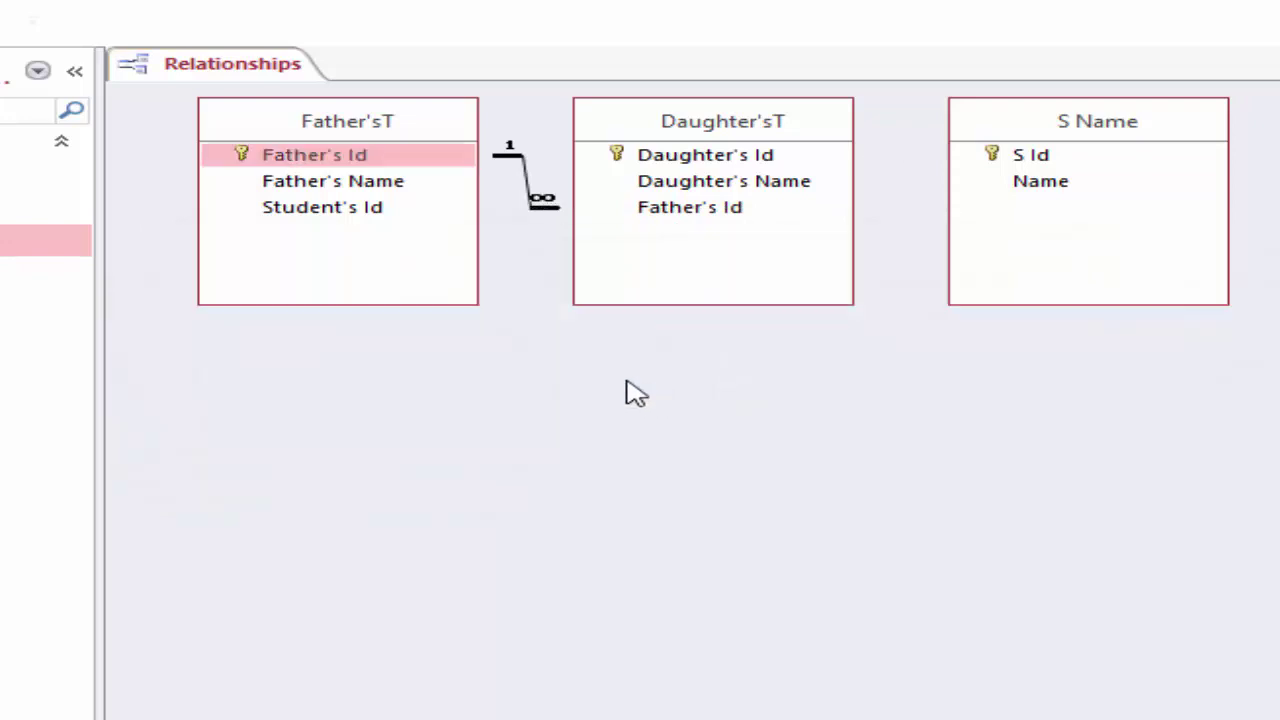
right_click(527, 172)
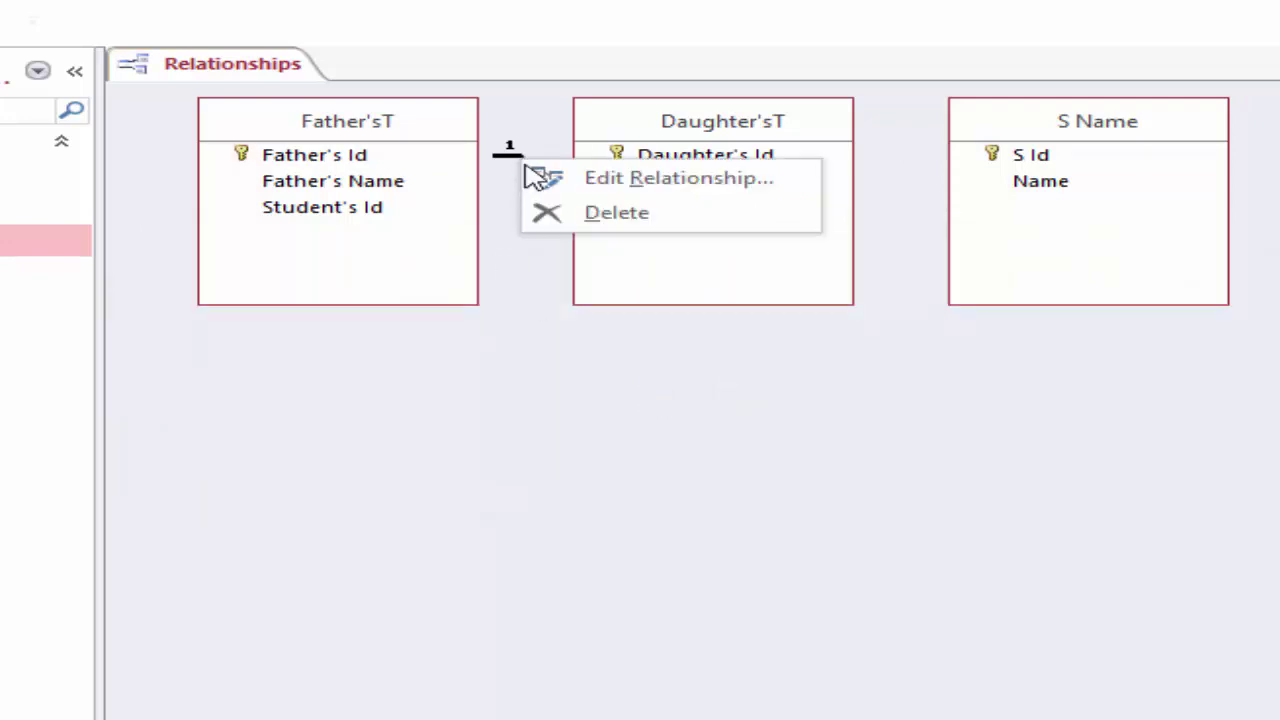
click(570, 212)
click(636, 395)
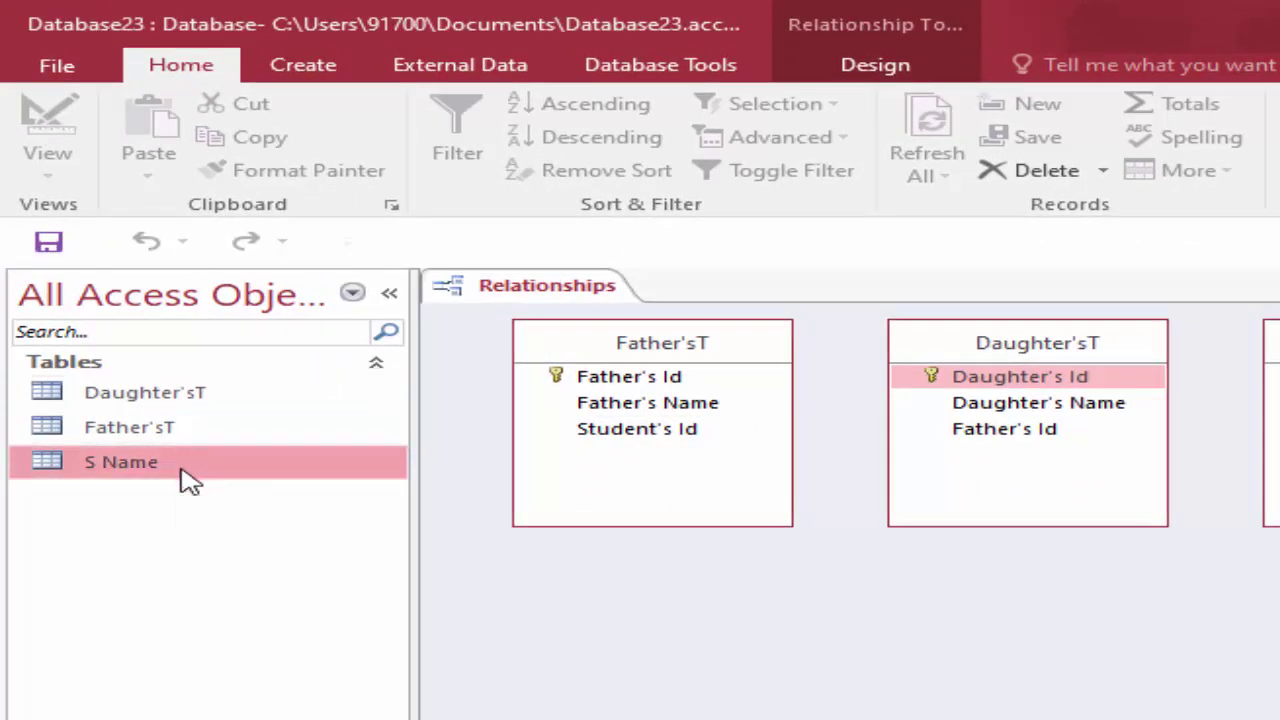
Step: Add a Short Text field Daugher's Id to S Name in Design View and save
right_click(185, 468)
click(300, 522)
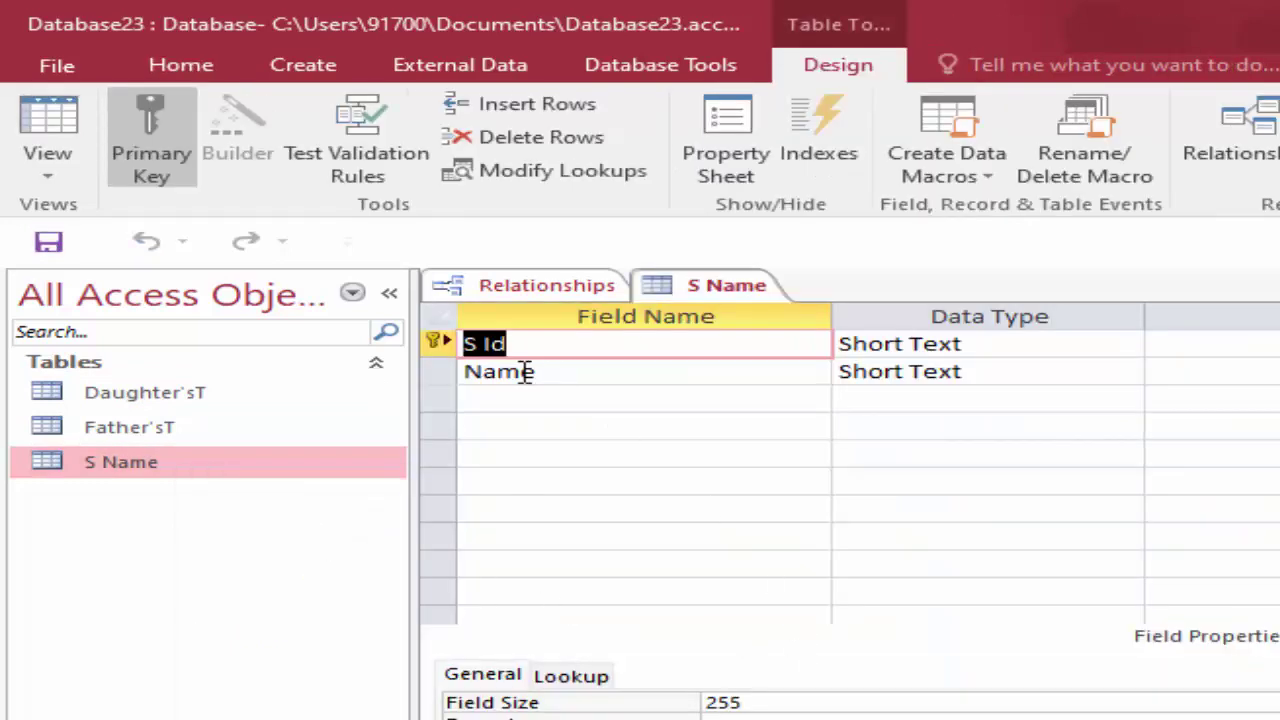
click(535, 397)
text(Daugher's I)
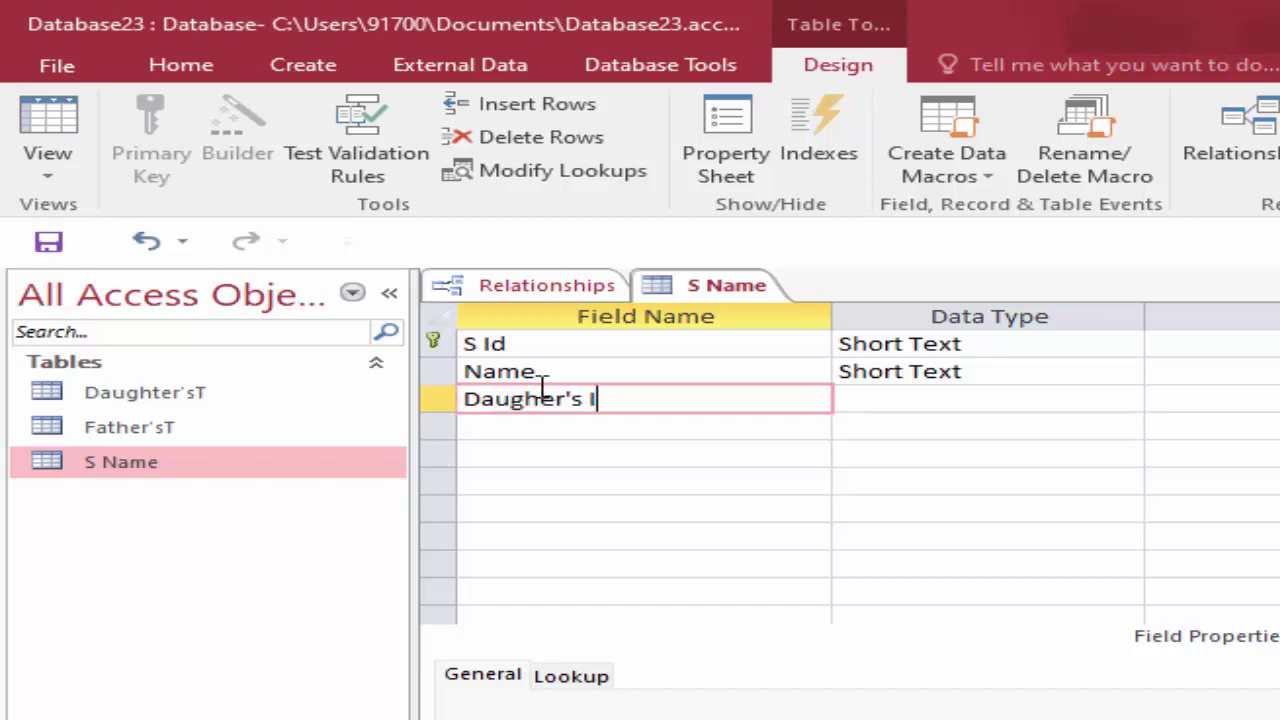
text(d)
key(Tab)
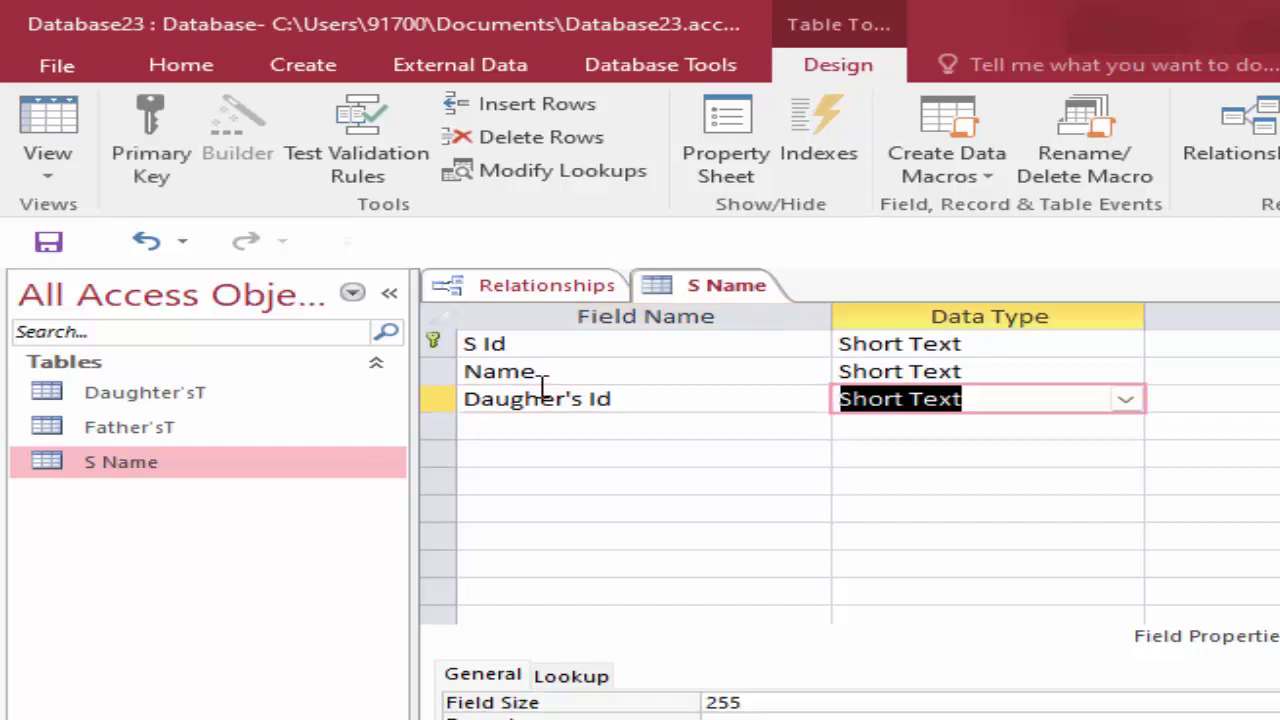
click(30, 122)
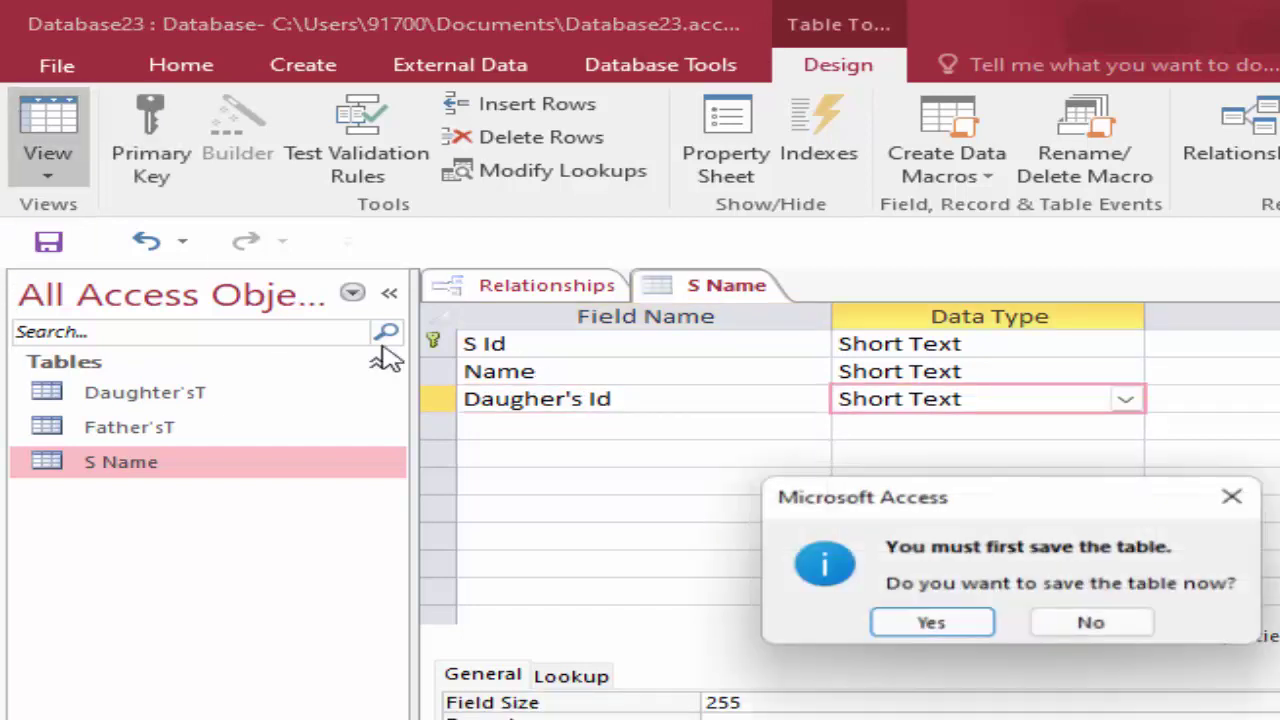
click(933, 626)
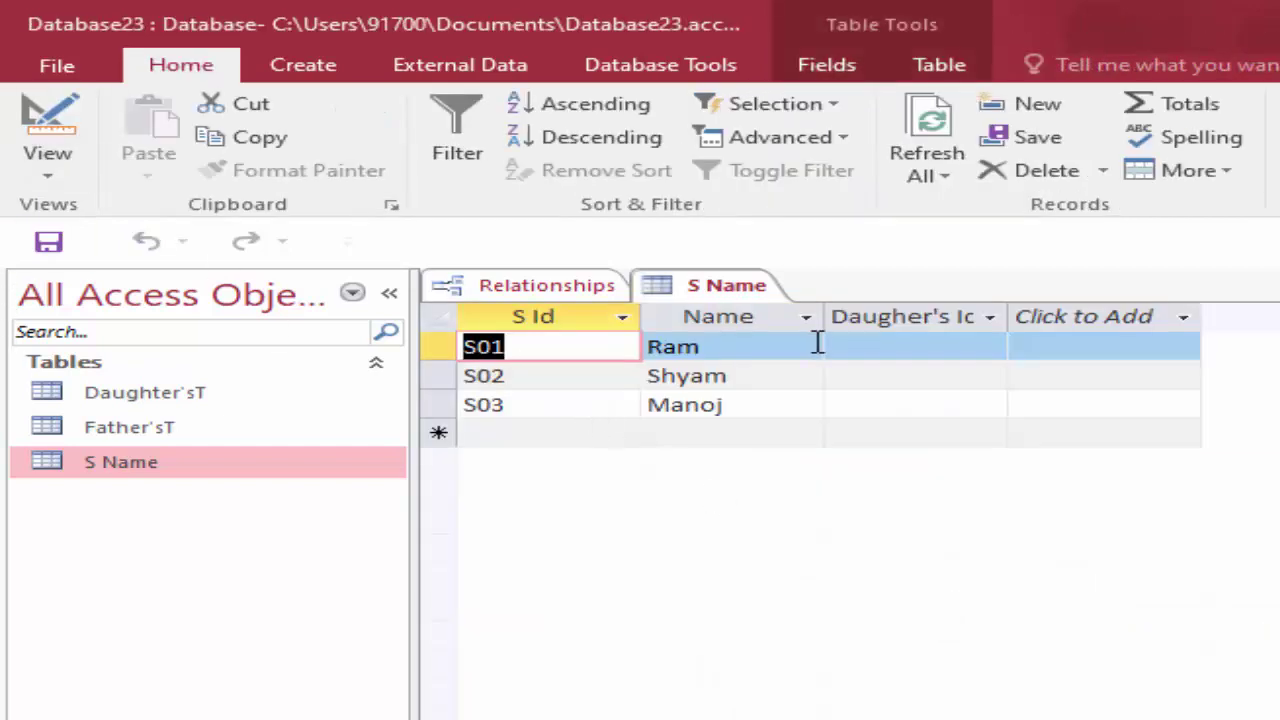
Step: Enter D01, D02 and D03 in the Daugher's Id cells for S01–S03
click(880, 346)
text(D0)
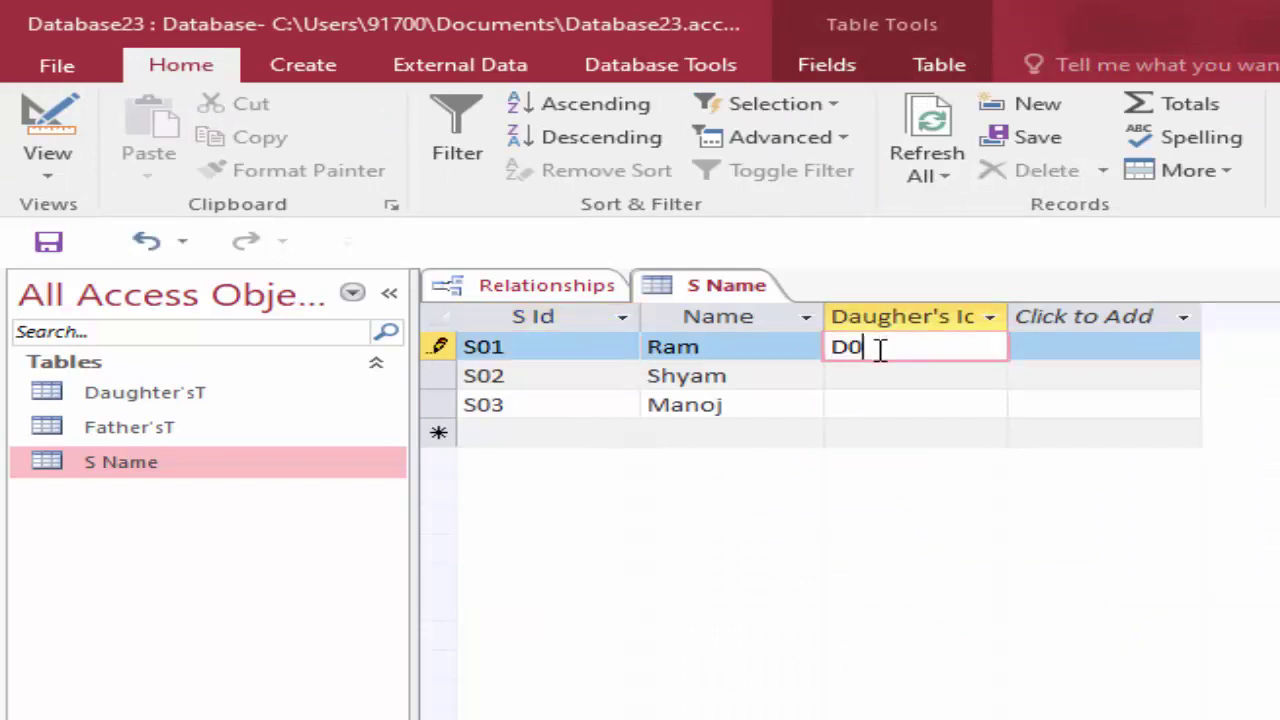
text(1)
key(Tab)
key(Tab)
key(Tab)
text(D02)
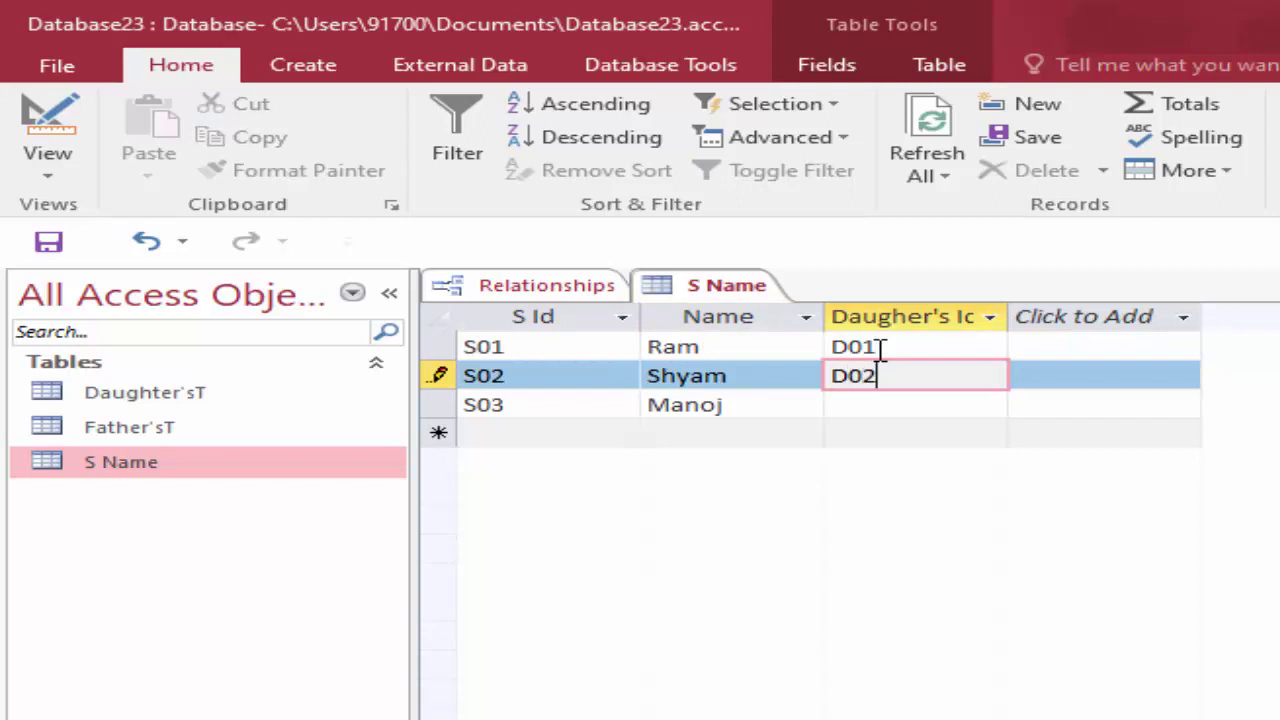
key(Tab)
key(Tab)
key(Tab)
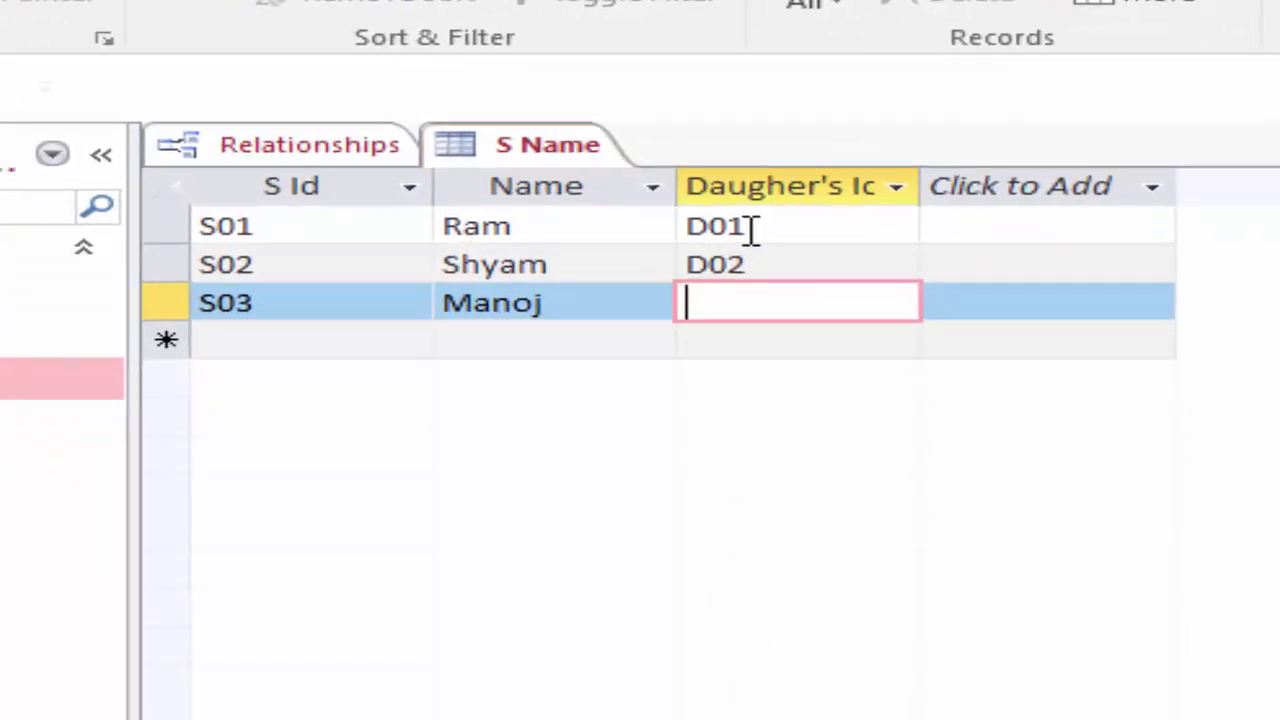
text(D03)
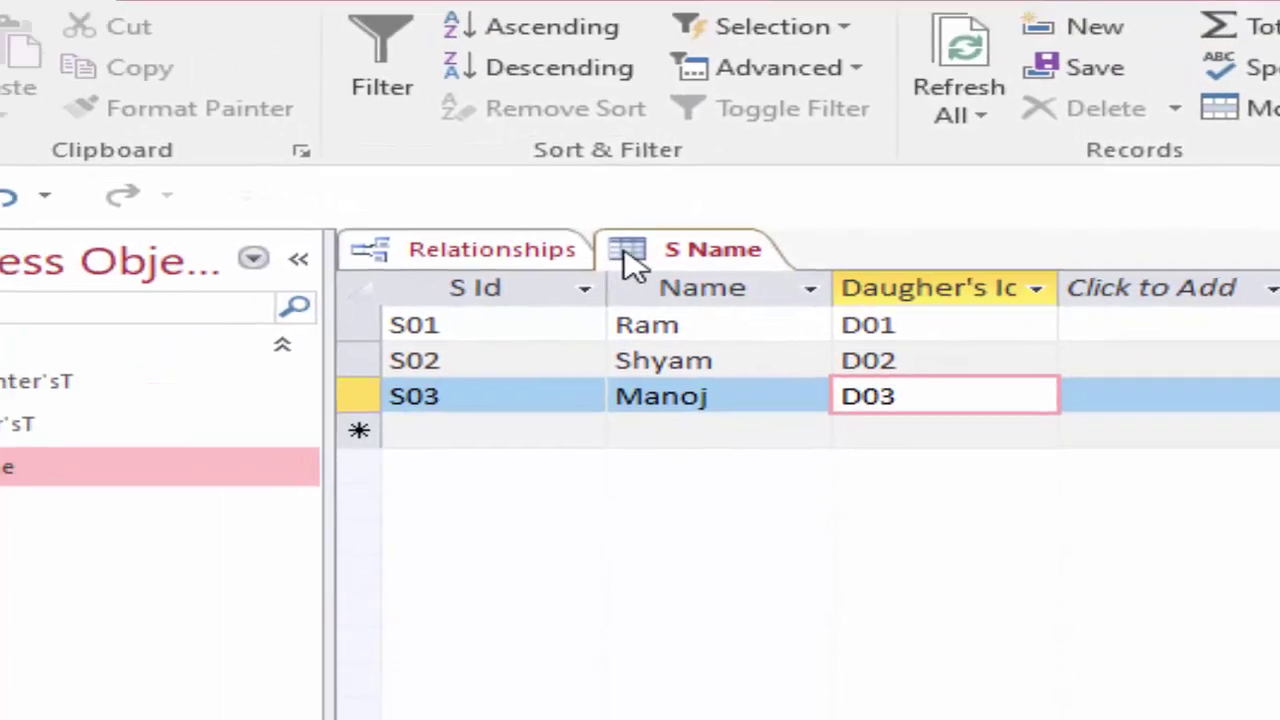
Step: Close the S Name datasheet and move Daughter'sT to the lower centre of the diagram
right_click(775, 330)
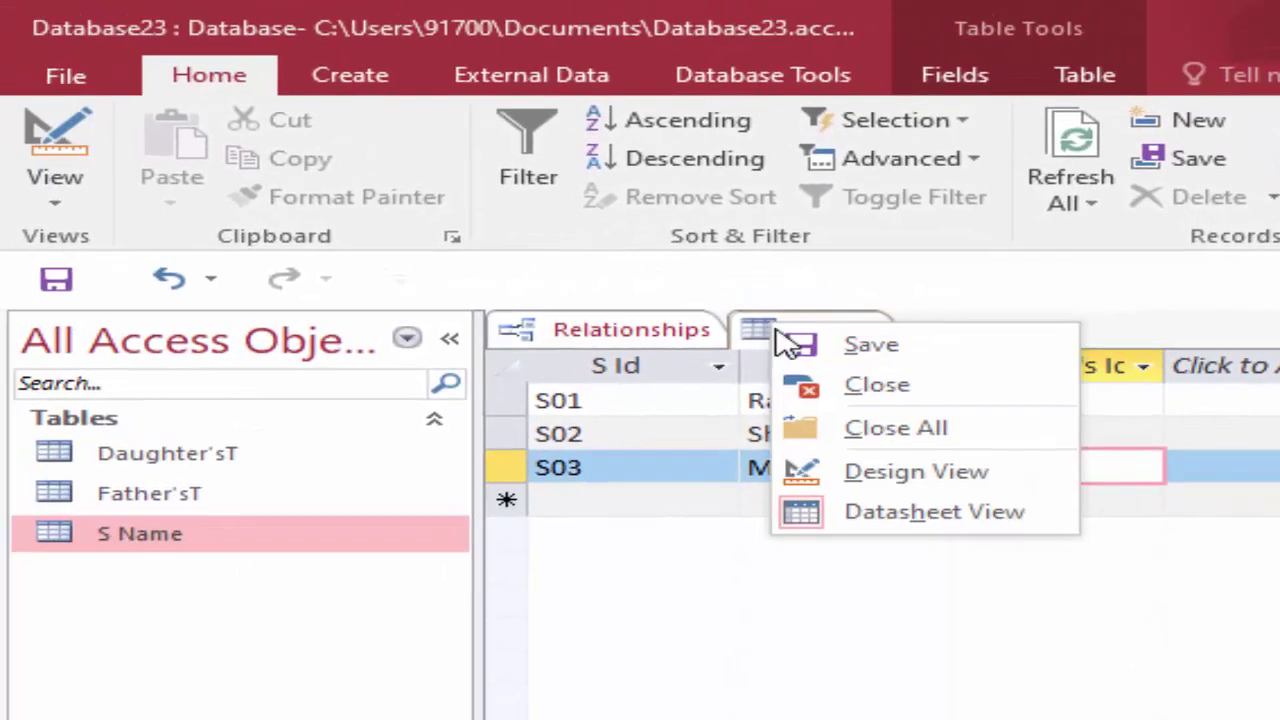
click(862, 383)
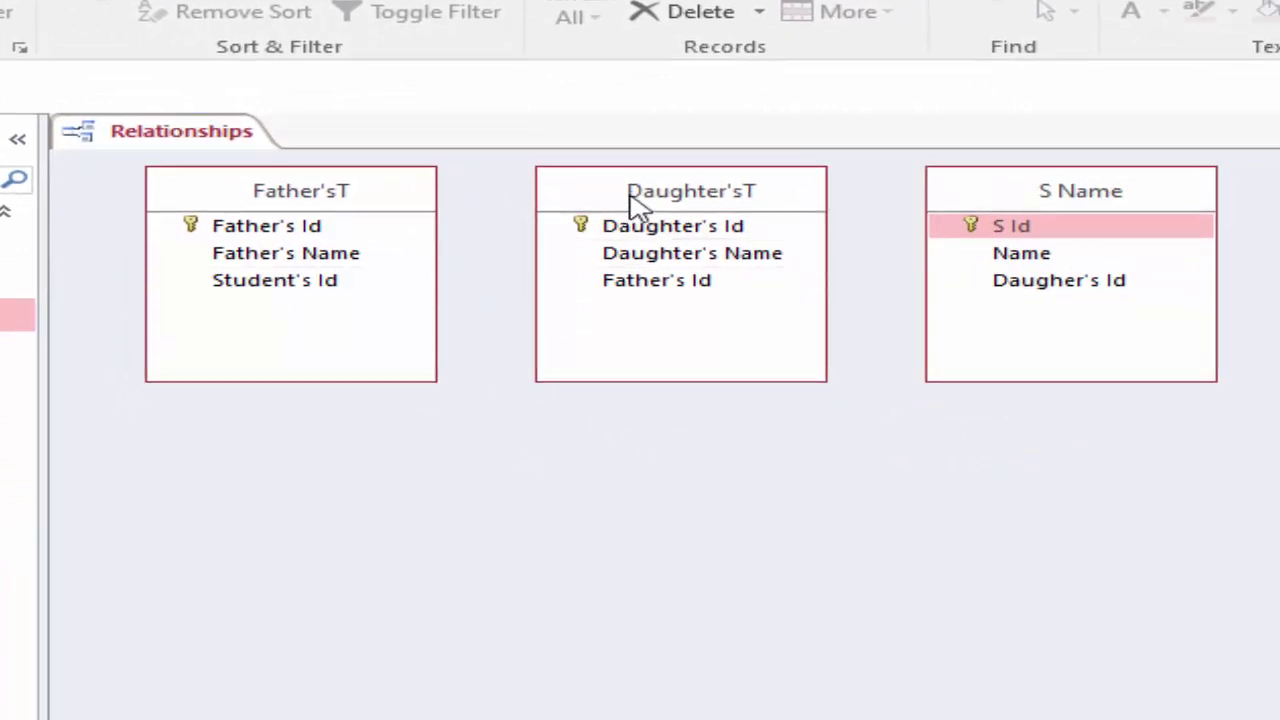
click(645, 198)
mouse_move(645, 198)
mouse_down()
mouse_move(651, 429)
mouse_move(625, 485)
mouse_up()
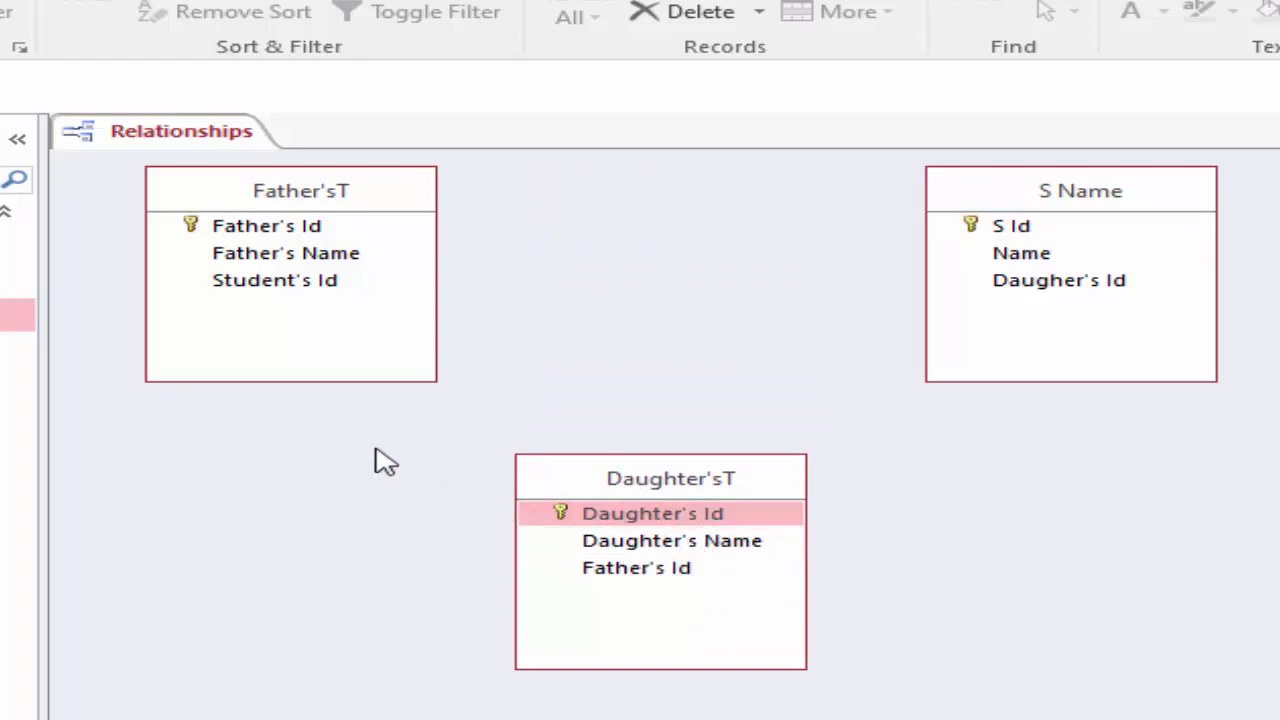
Step: Link Father'sT to Daughter'sT on Father's Id with referential integrity and cascading updates and deletes
click(282, 232)
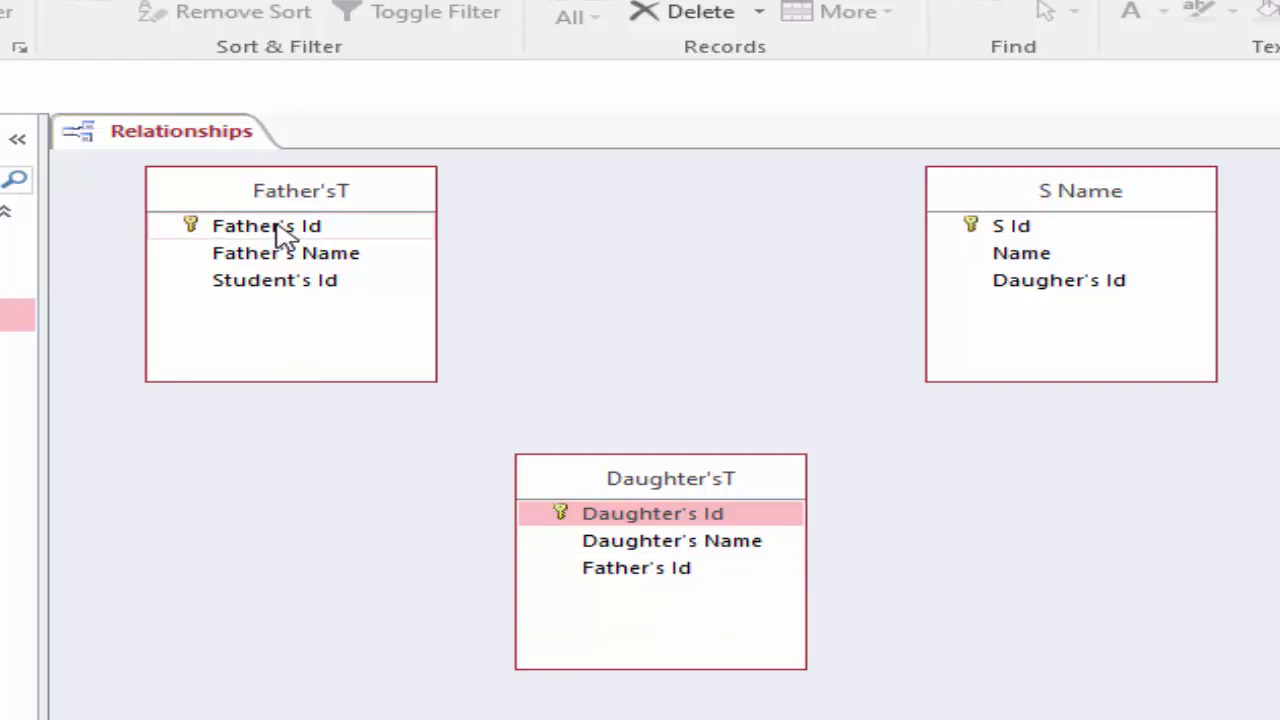
drag(285, 235, 600, 585)
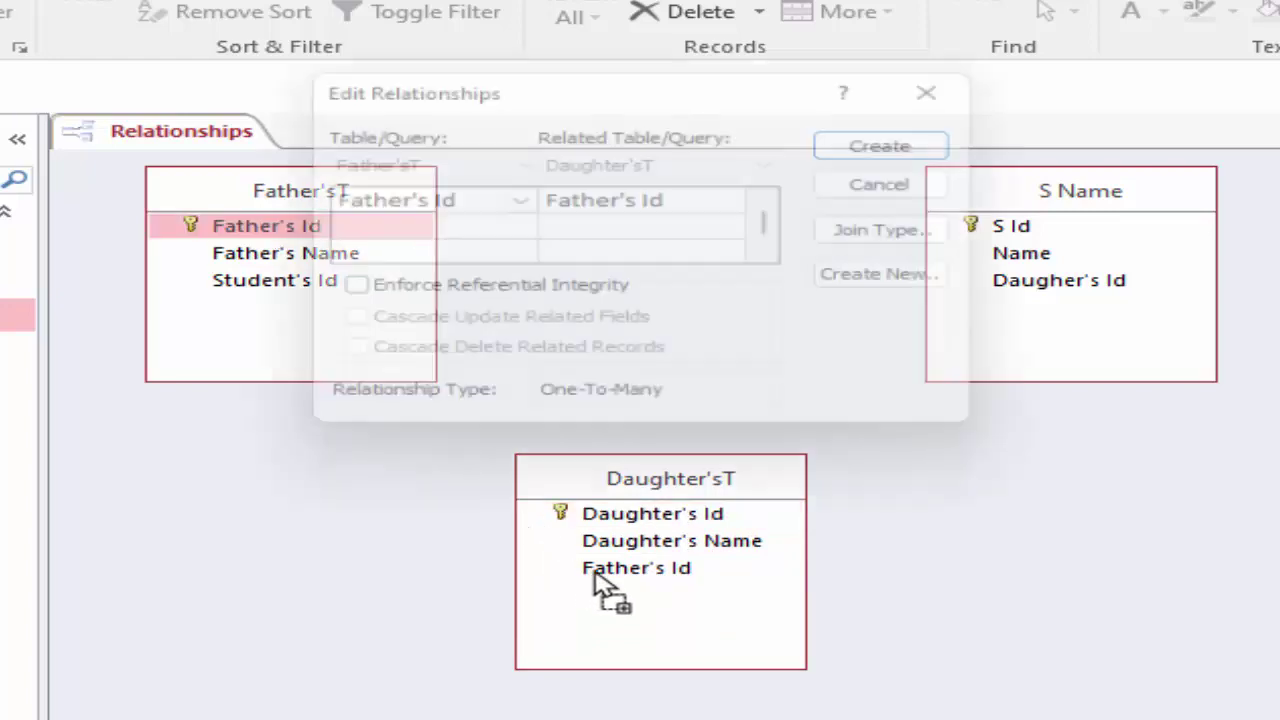
click(403, 296)
click(423, 330)
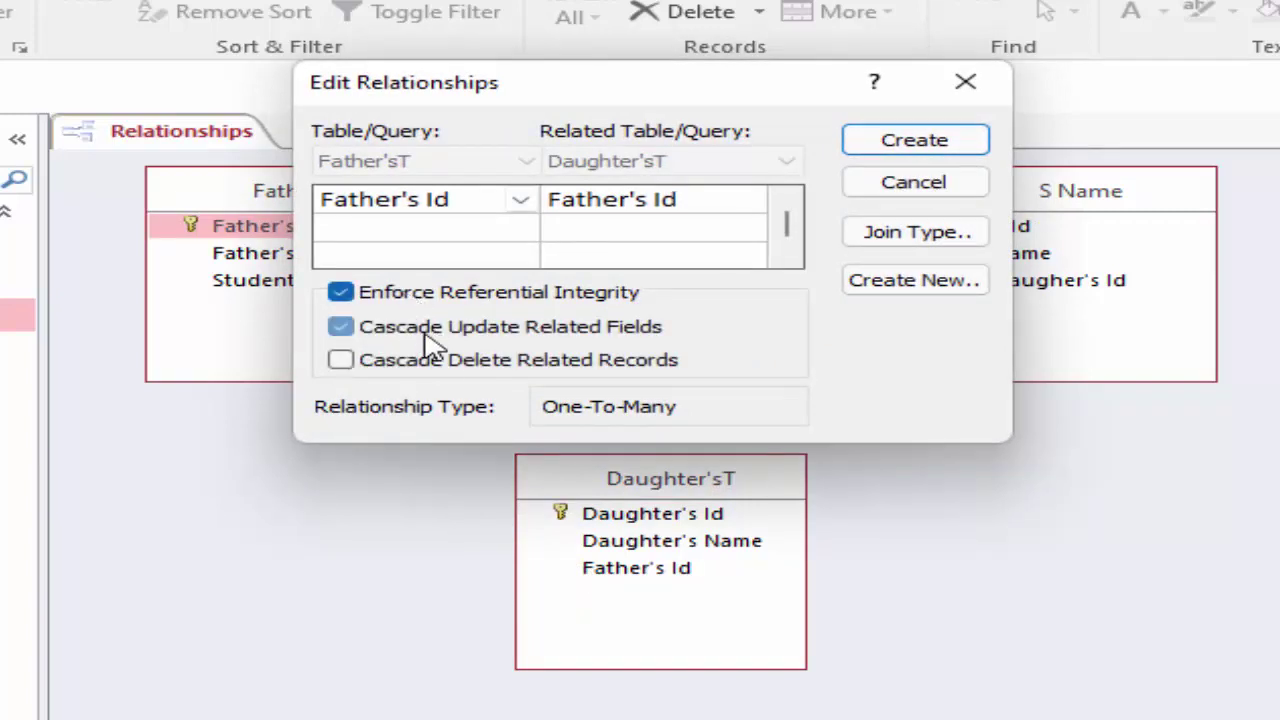
click(447, 358)
click(945, 147)
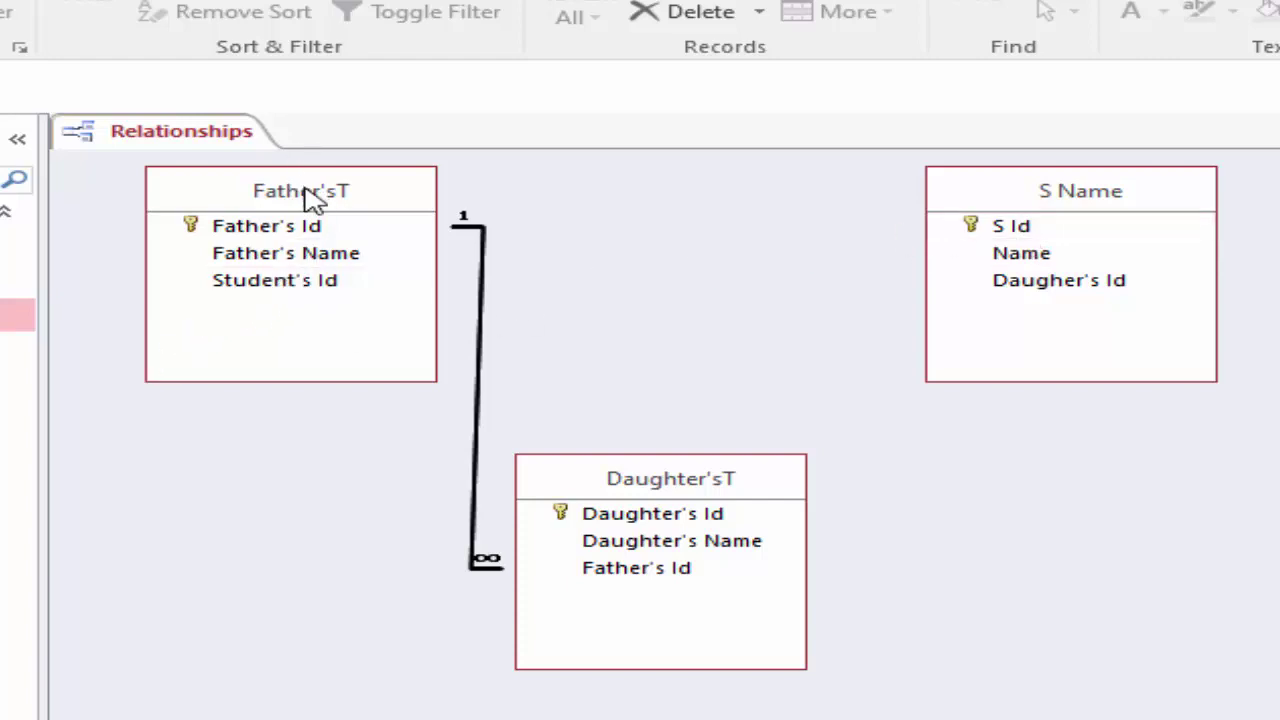
drag(312, 198, 259, 195)
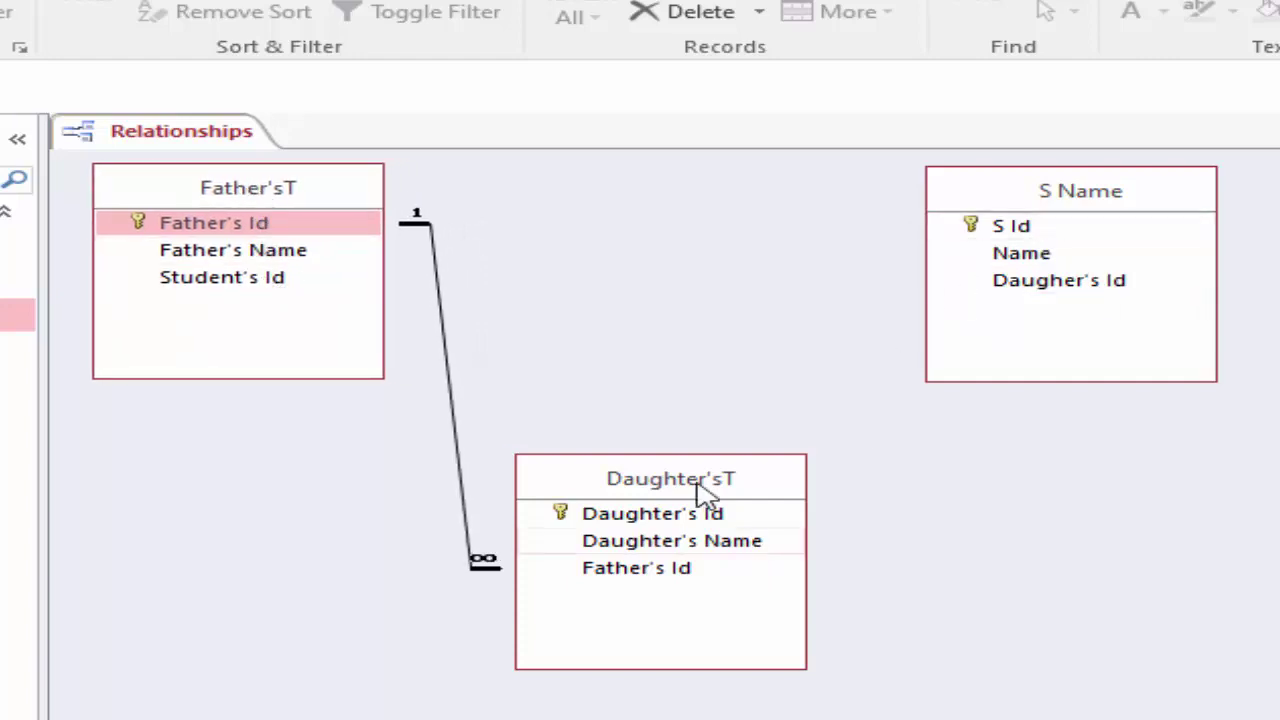
Step: Link Daughter's Id to S Name's Daugher's Id with referential integrity and cascading updates and deletes
click(1022, 288)
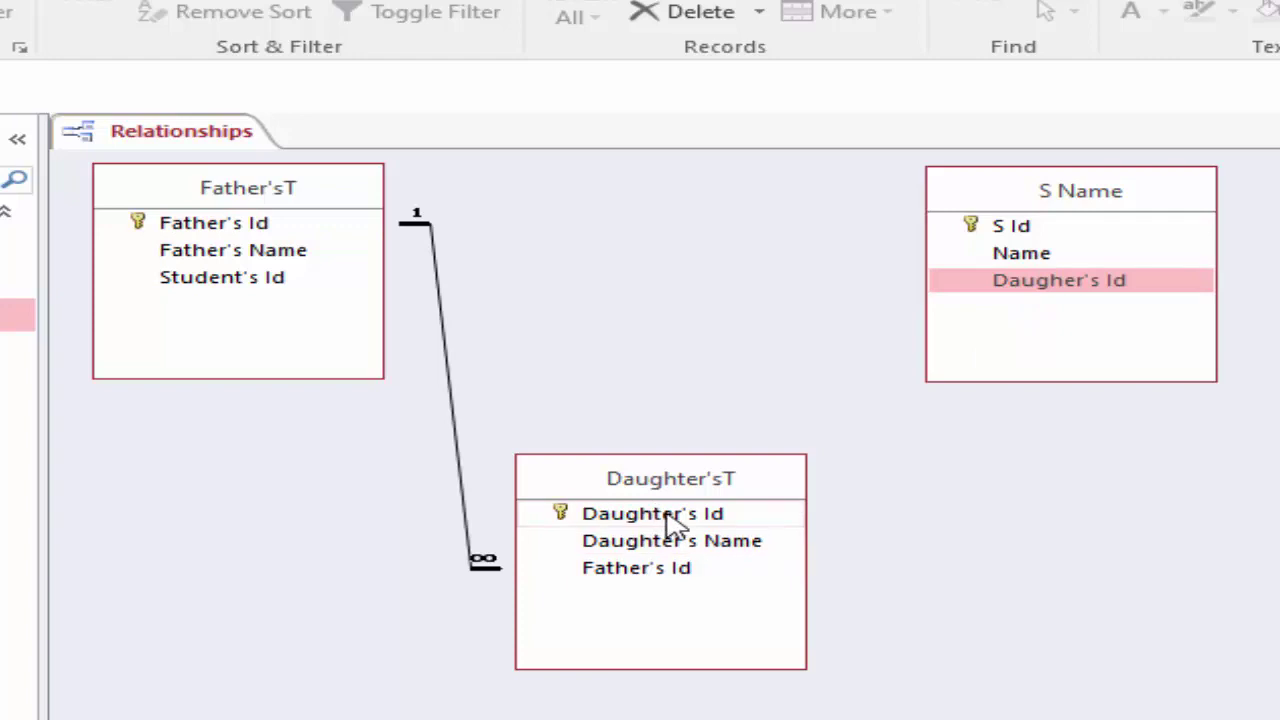
drag(670, 520, 1020, 300)
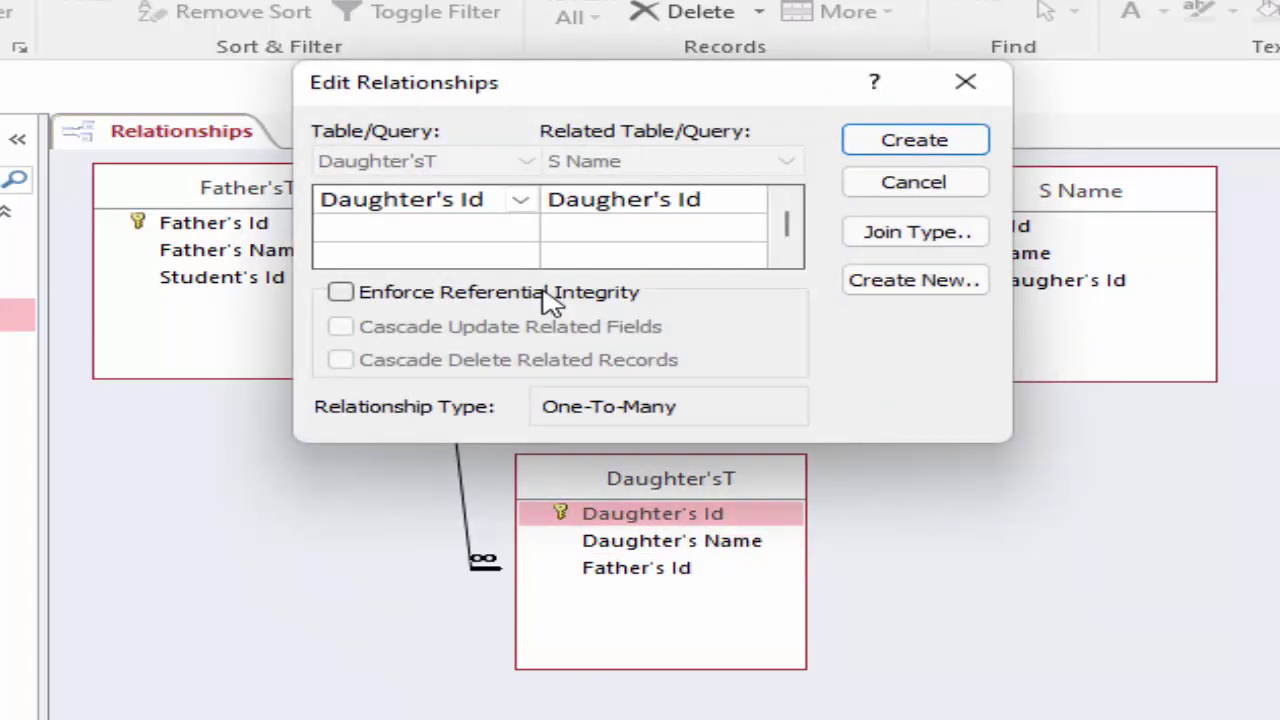
click(545, 292)
click(545, 326)
click(548, 360)
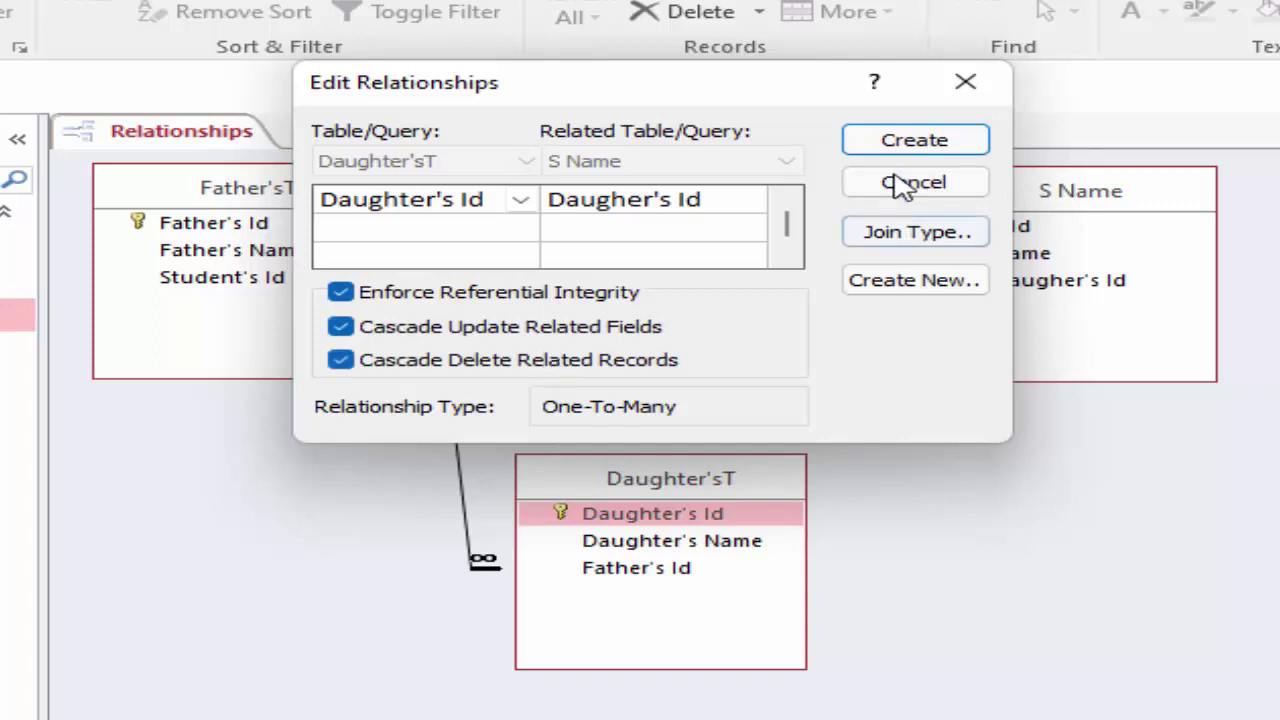
click(910, 141)
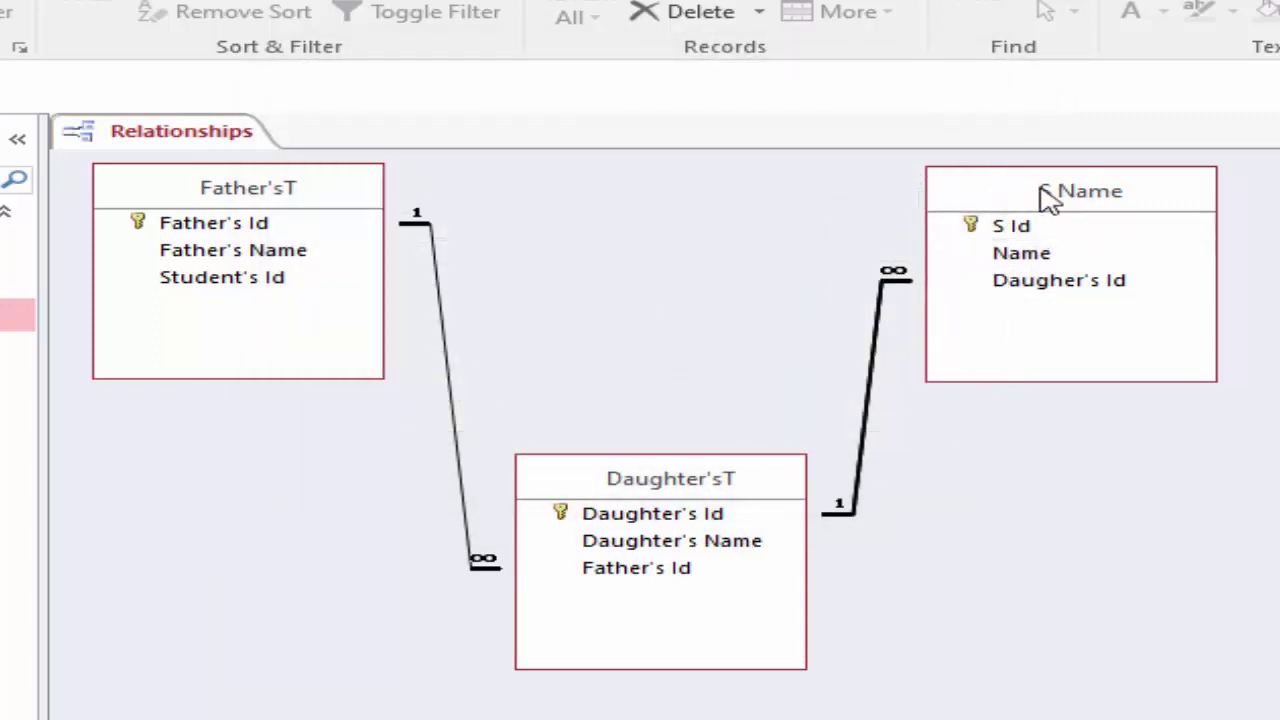
Step: Link S Name's S Id to Father'sT's Student's Id with referential integrity and cascading updates, then tidy the layout
drag(1043, 190, 1128, 181)
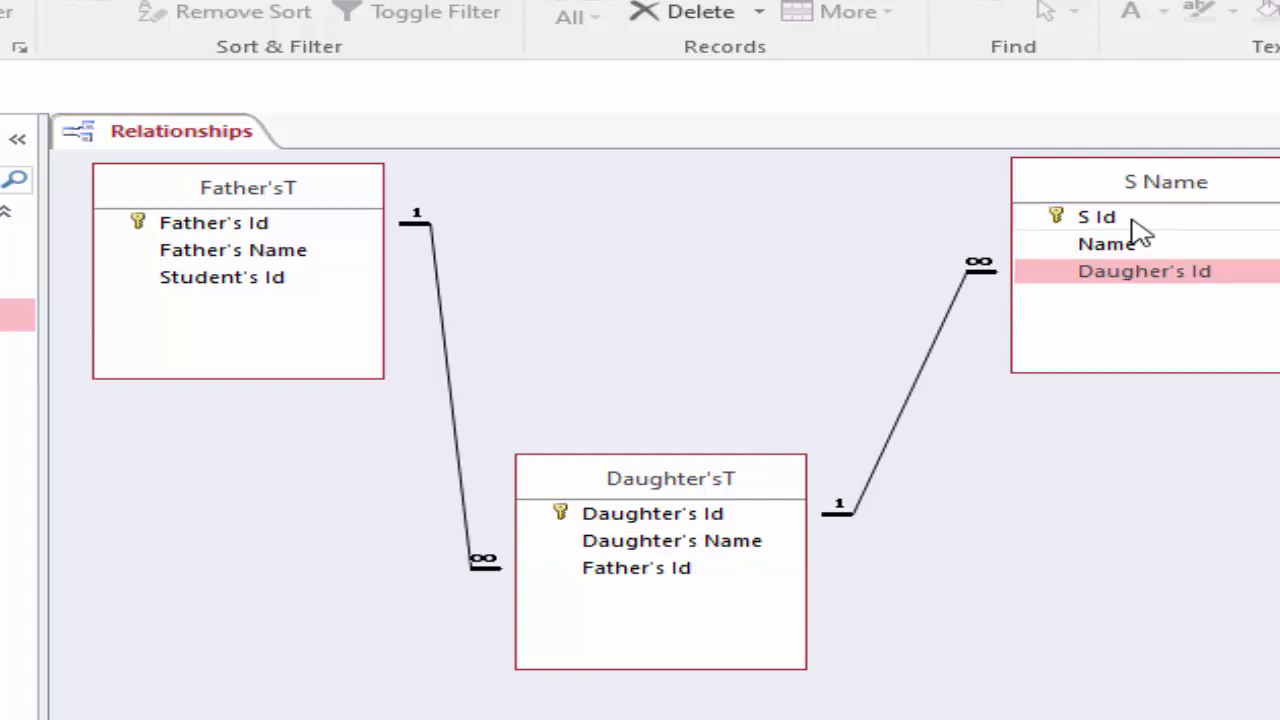
drag(1131, 224, 290, 295)
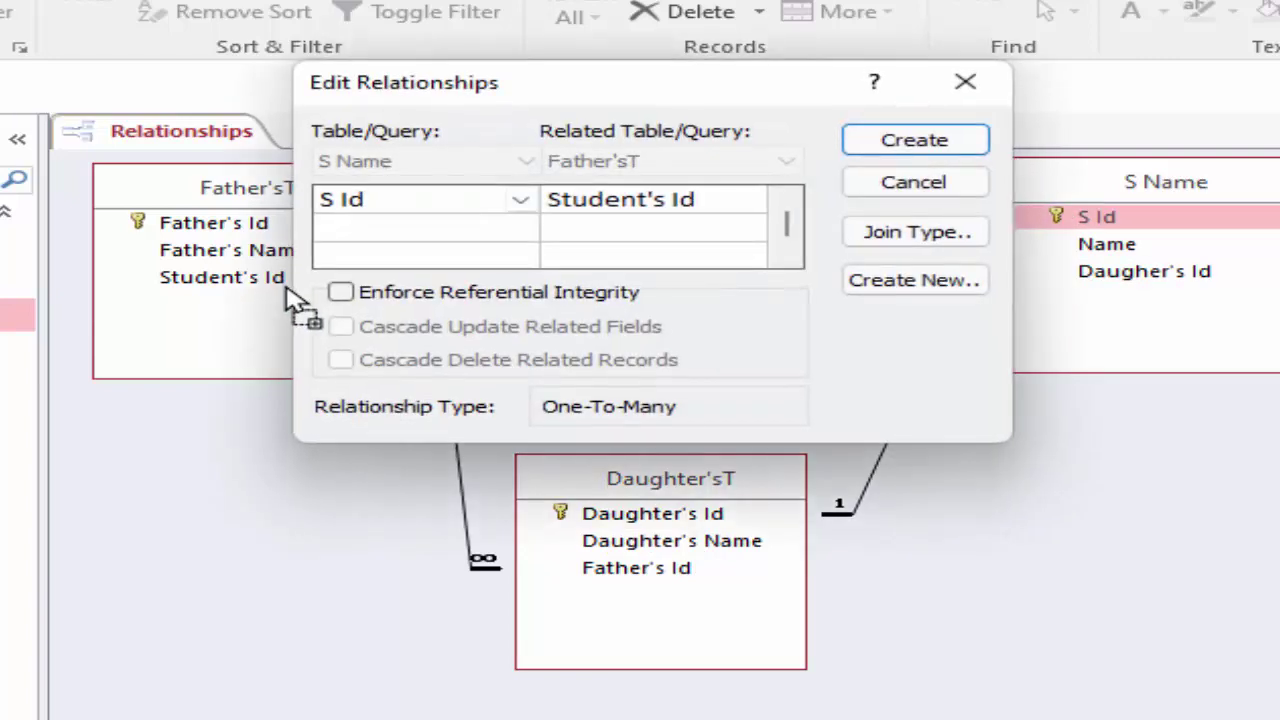
click(397, 295)
click(410, 330)
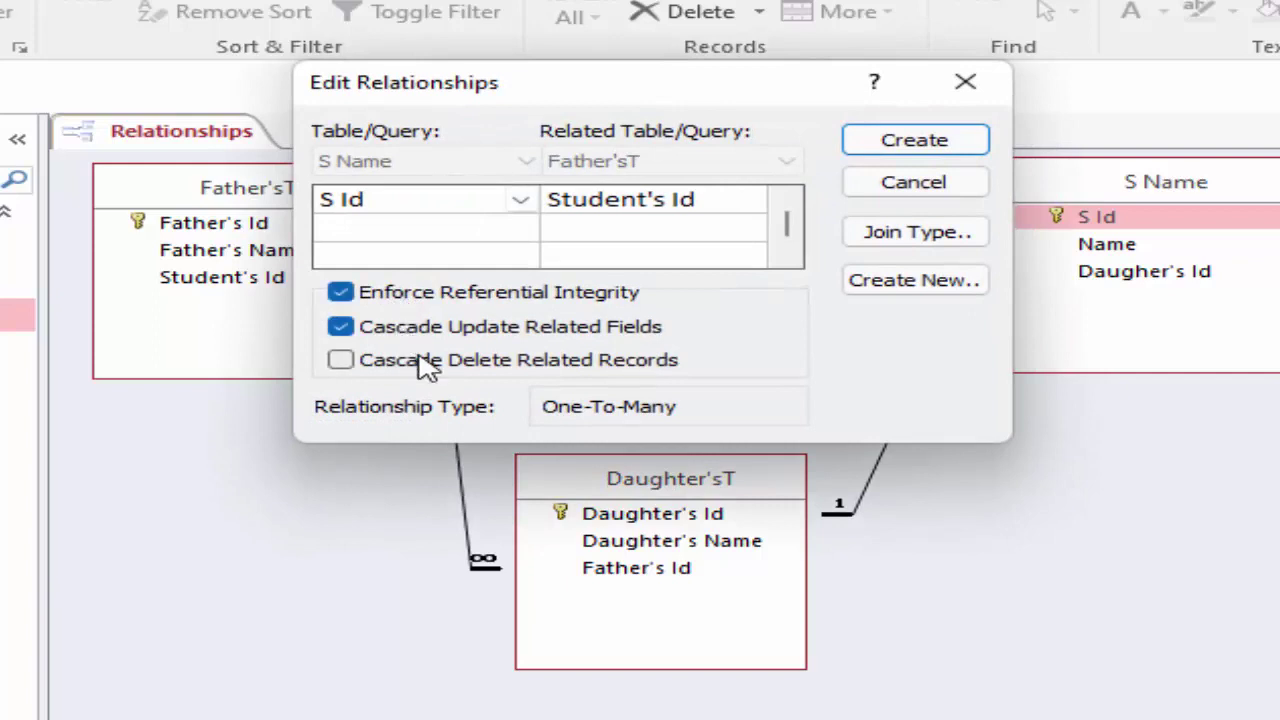
key(Return)
drag(194, 194, 332, 171)
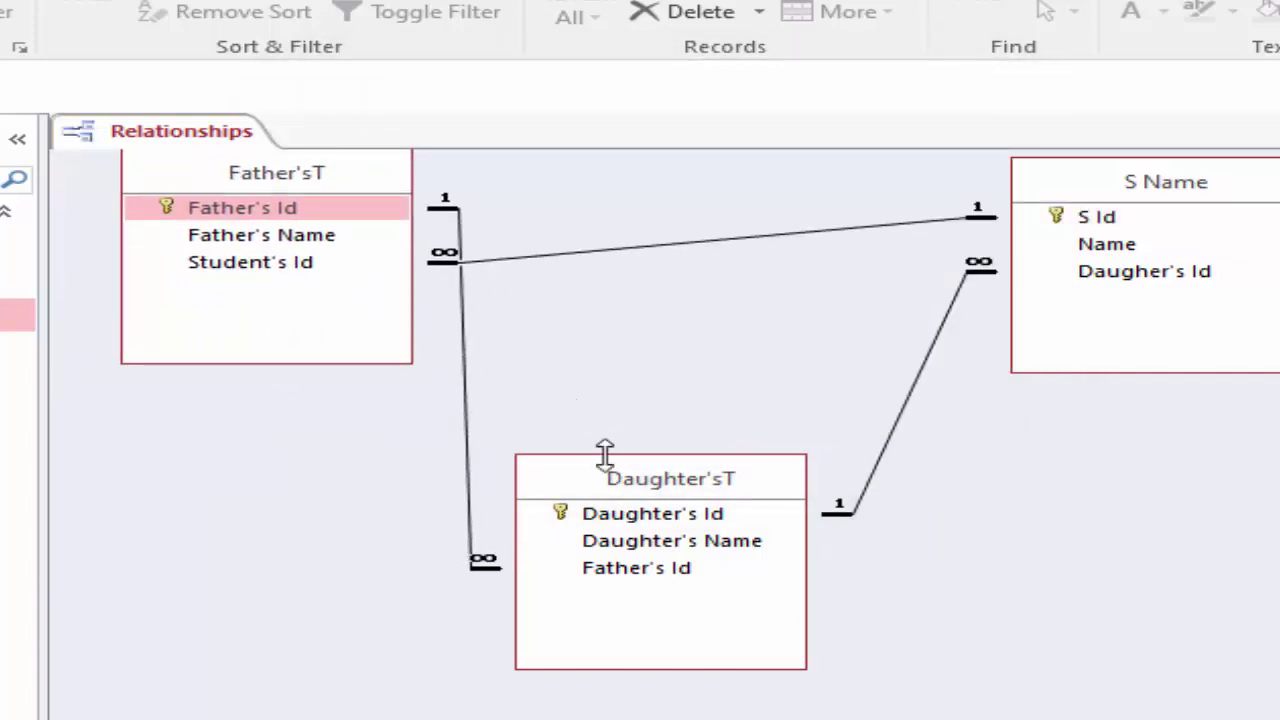
drag(635, 490, 738, 590)
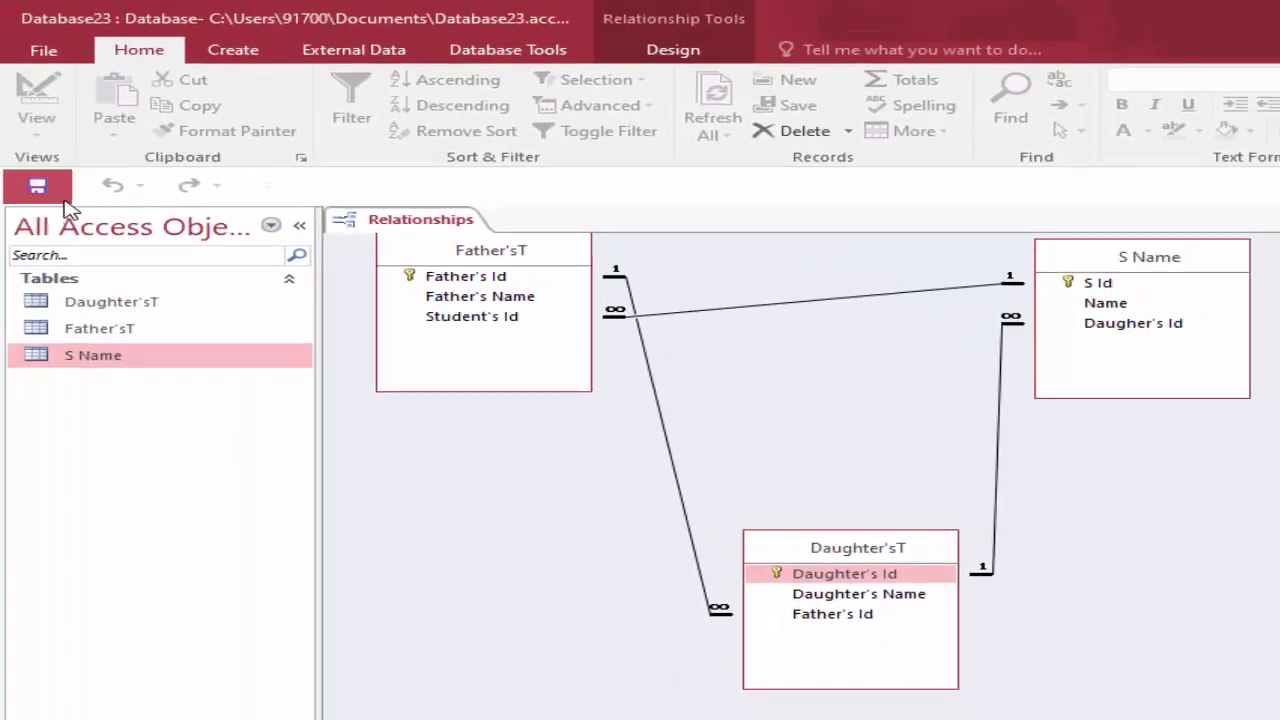
Step: Save the relationship layout and open the S Name table's datasheet
click(58, 196)
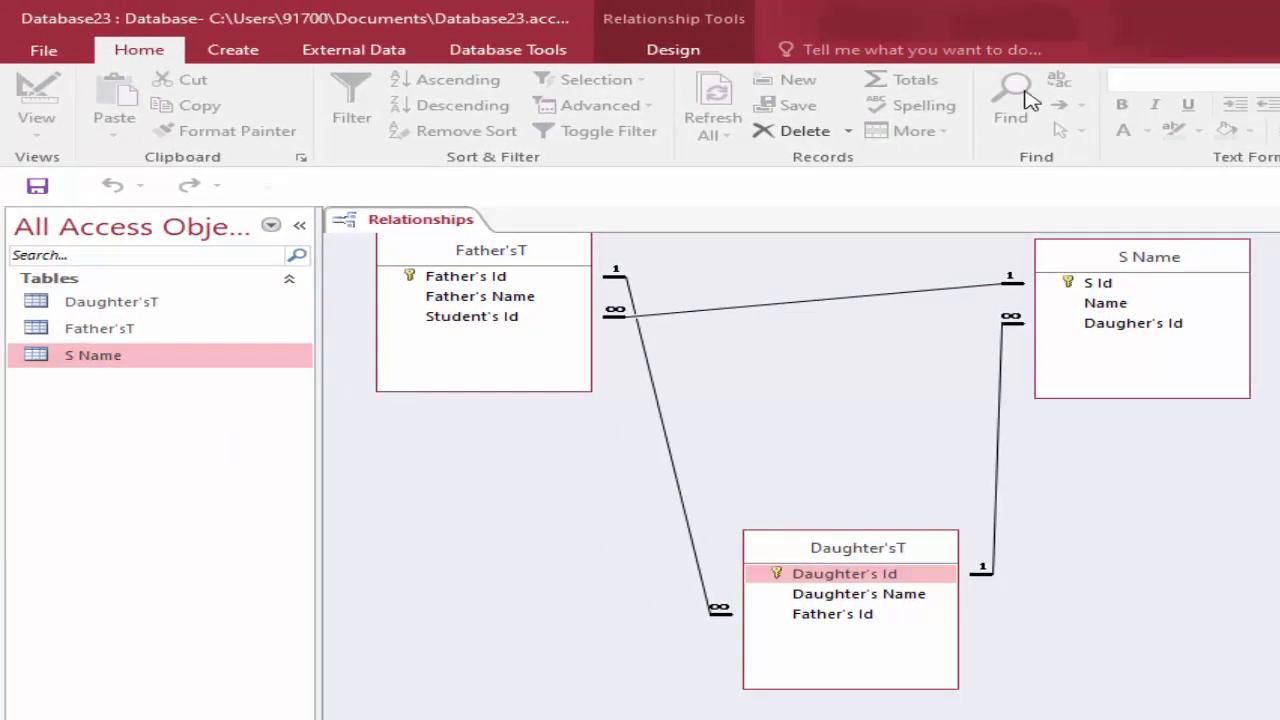
click(172, 362)
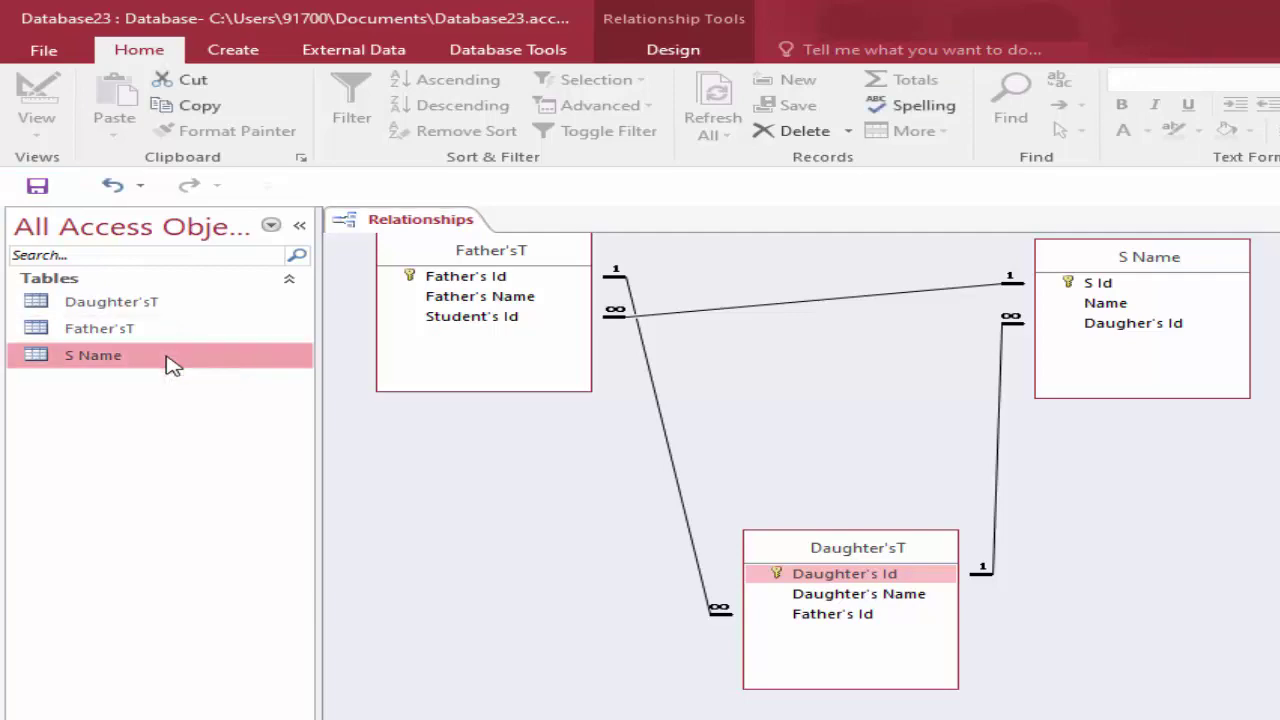
double_click(172, 362)
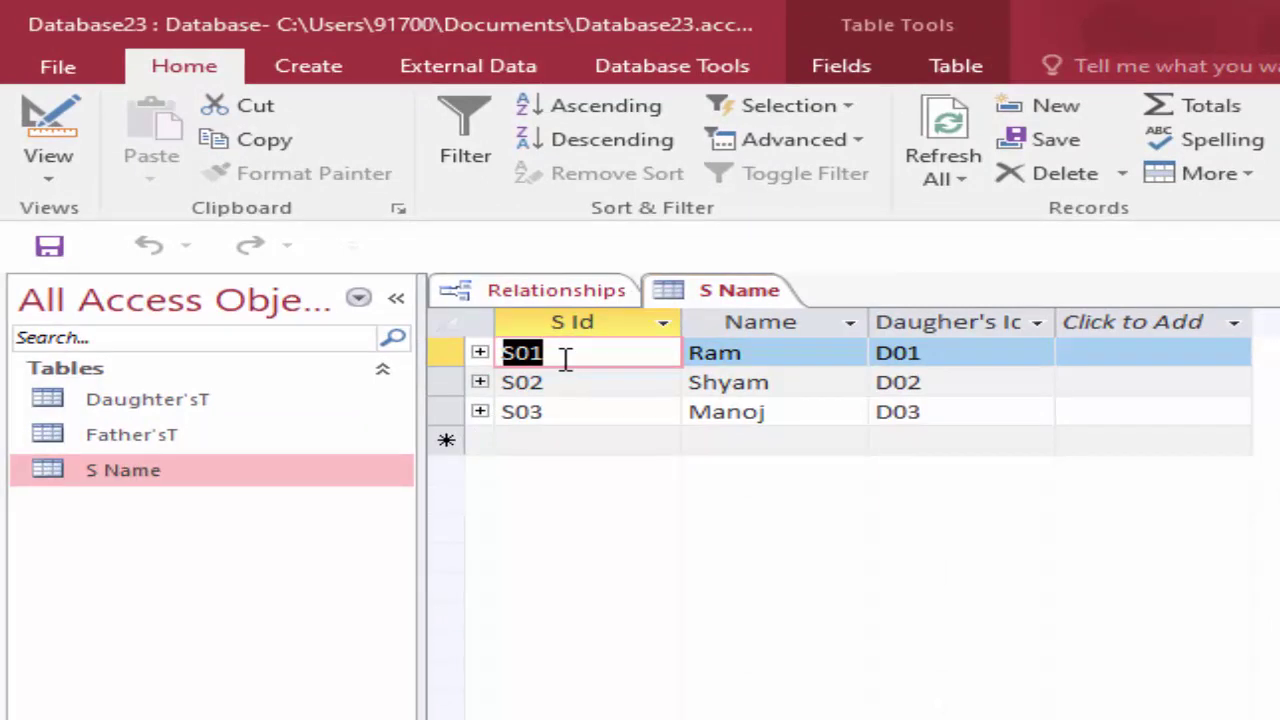
Step: Widen the Daugher's Id column so its full header shows
click(565, 358)
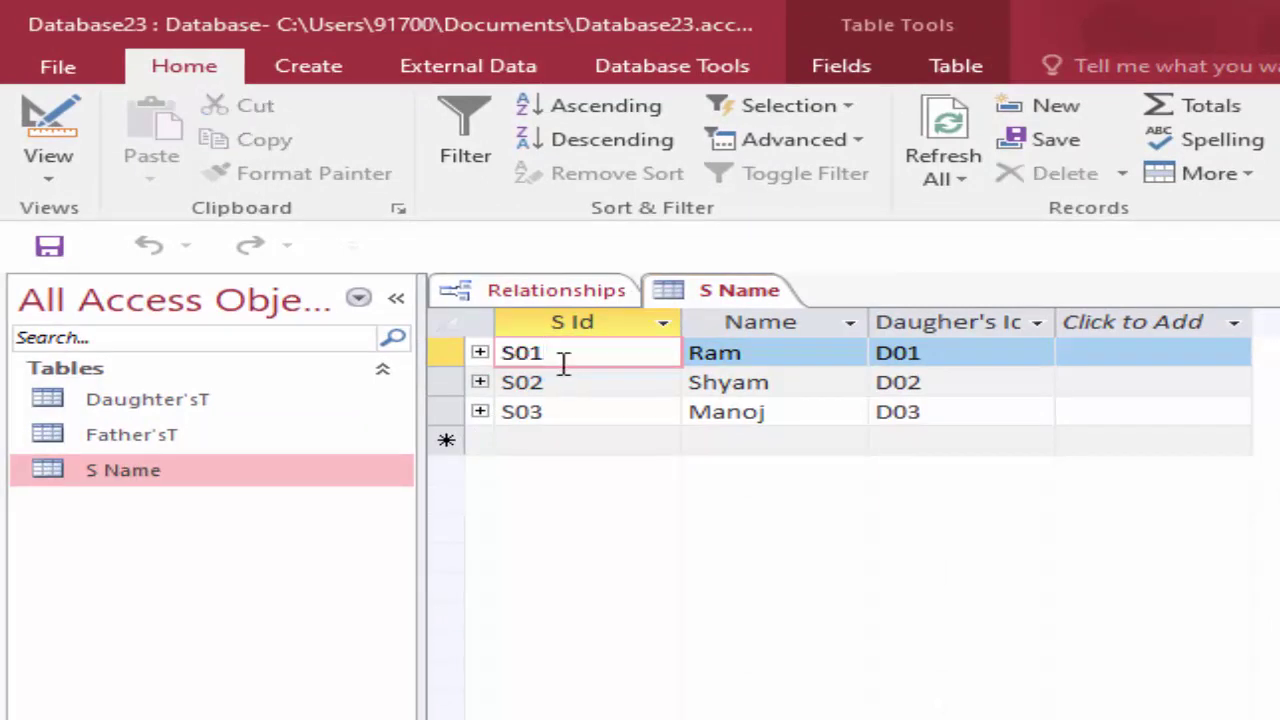
click(737, 356)
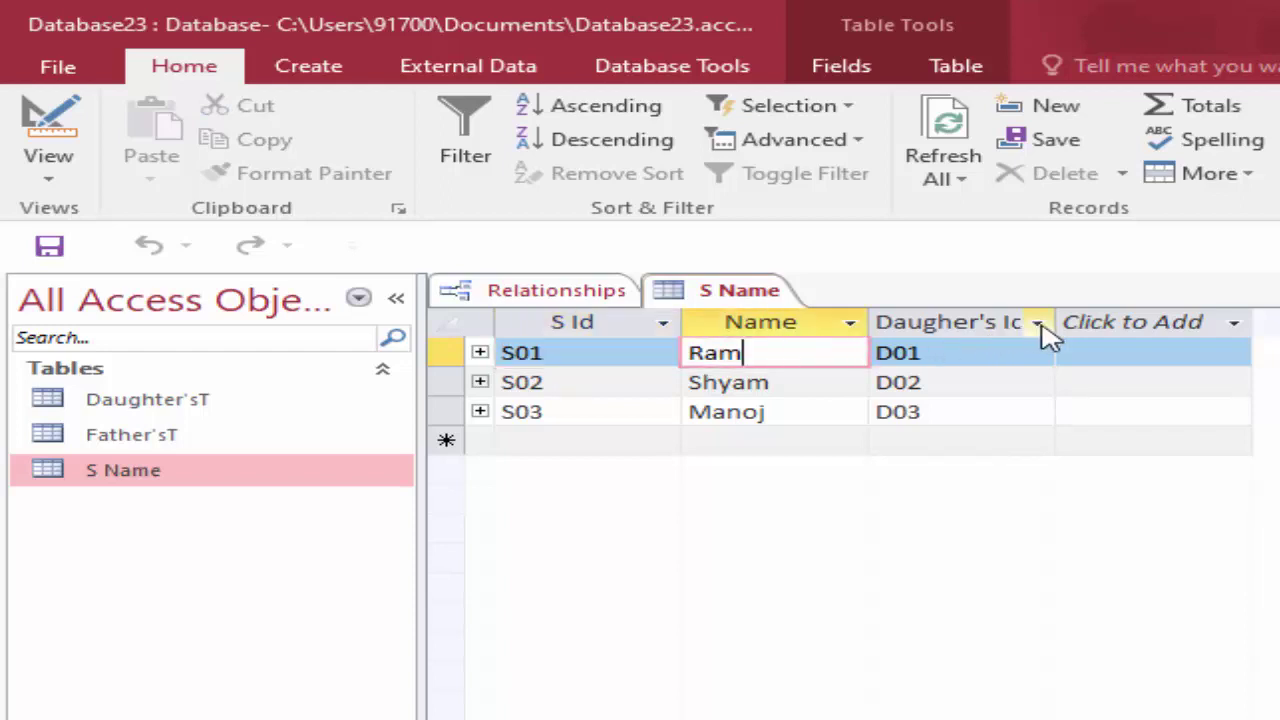
drag(1056, 320, 1086, 322)
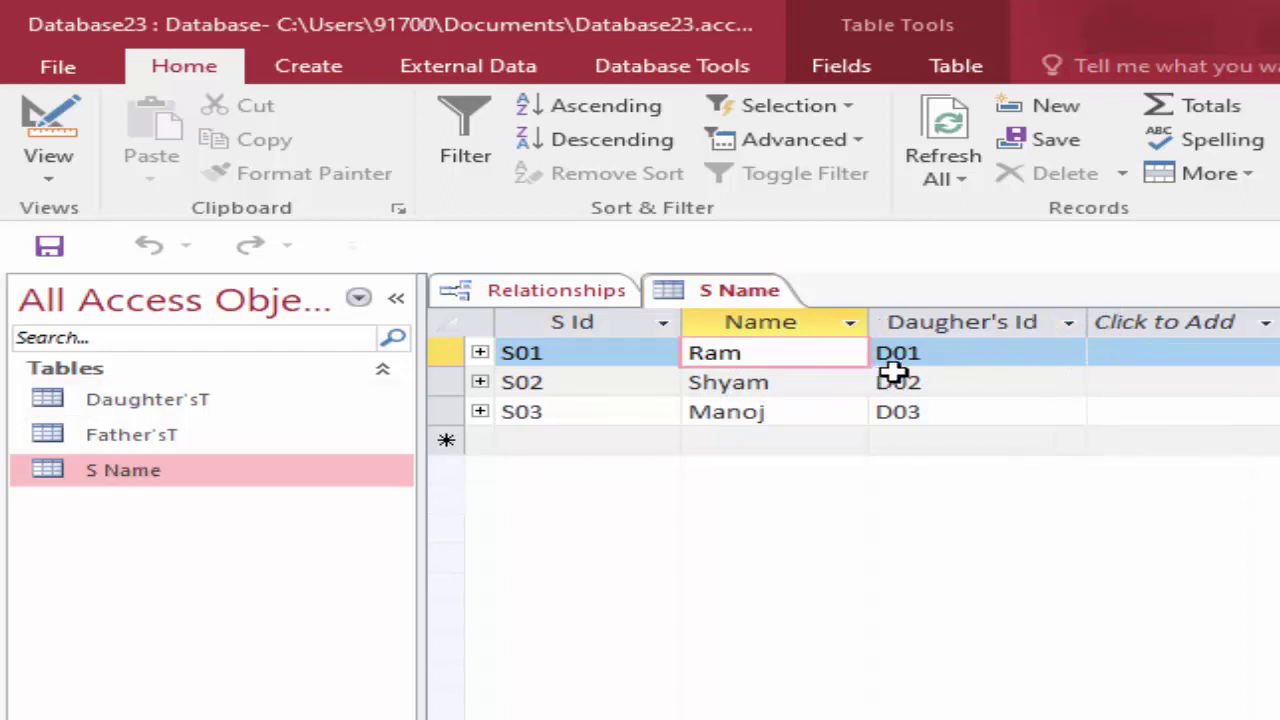
click(938, 353)
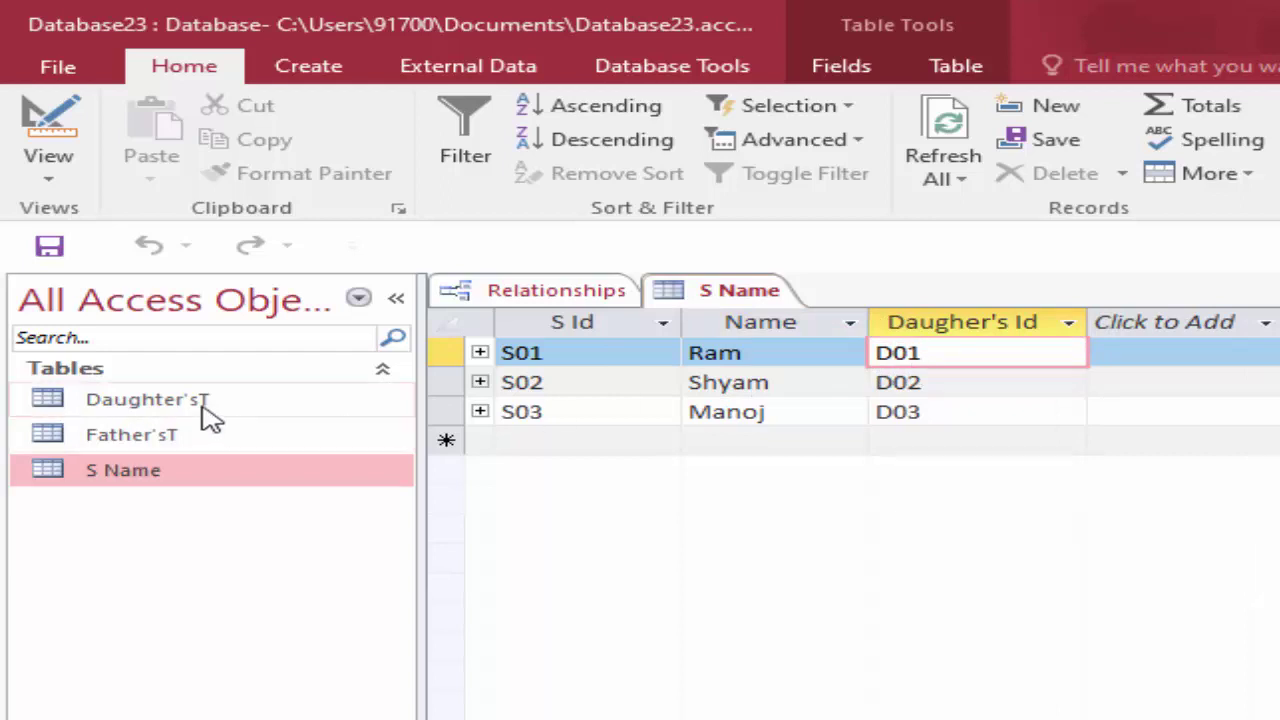
Step: Expand S01, then F01, then D01 to reveal the nested father, daughter and student subdatasheets
click(479, 354)
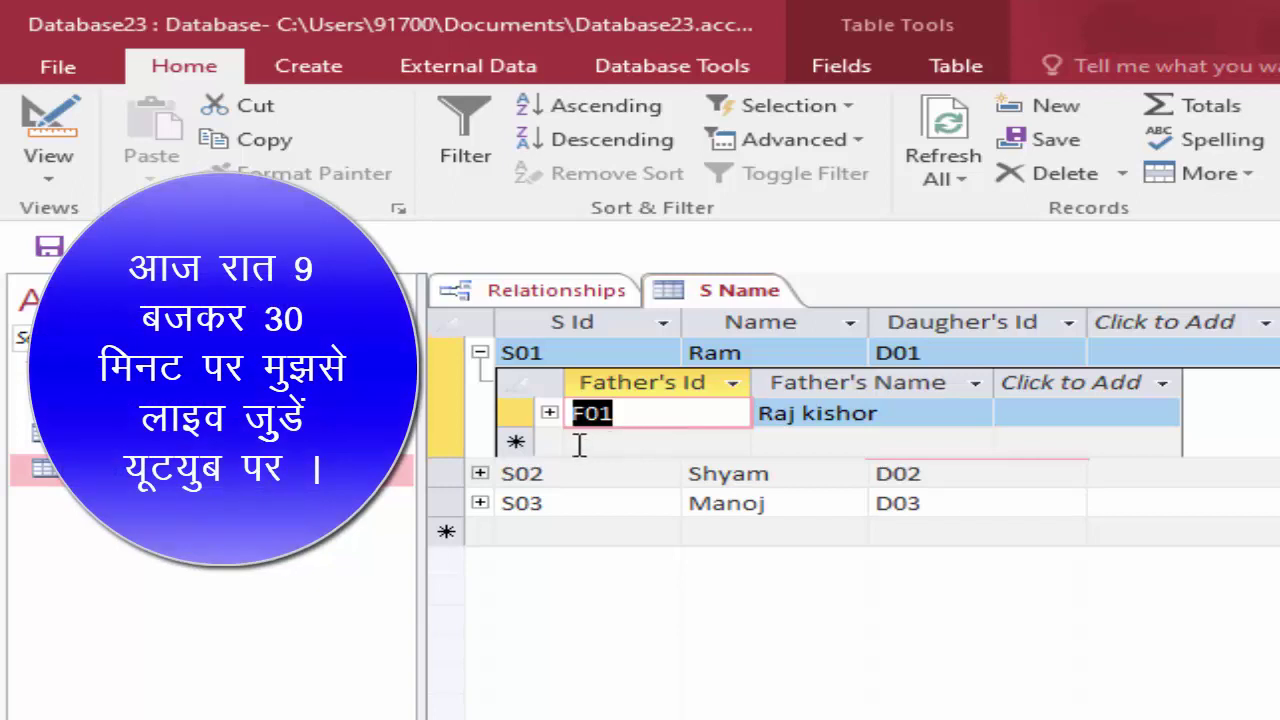
click(549, 412)
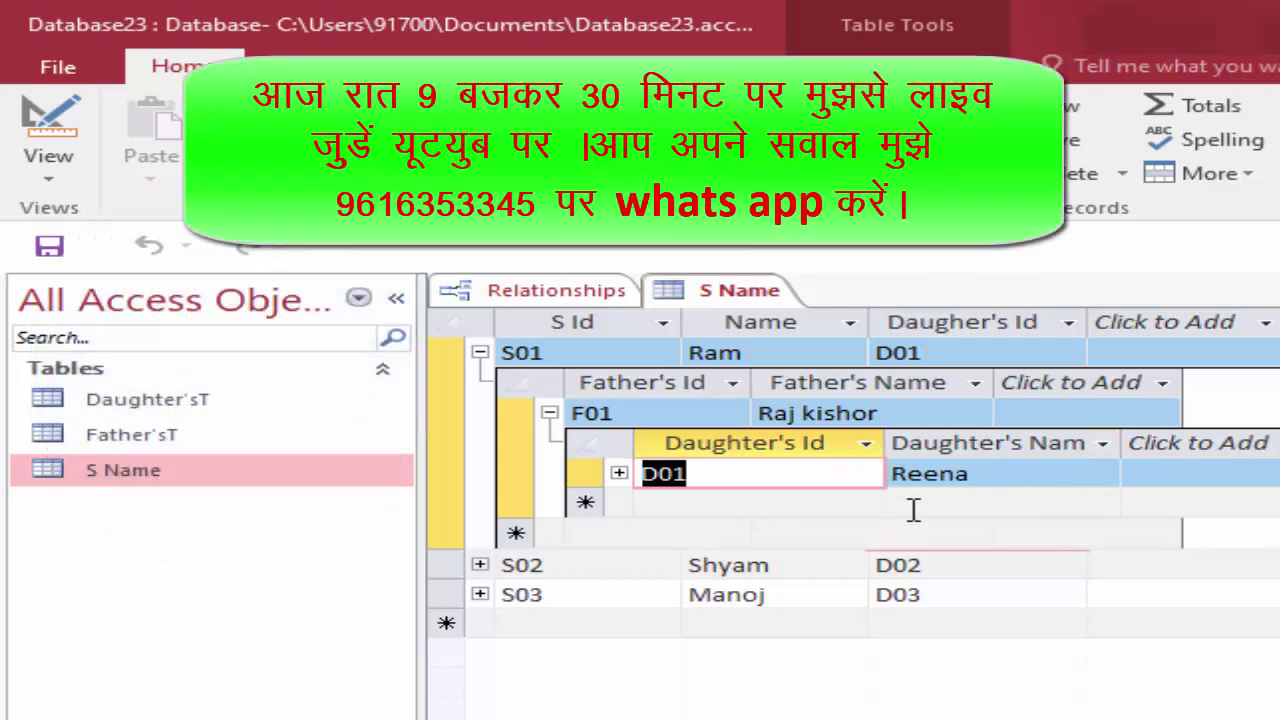
click(620, 473)
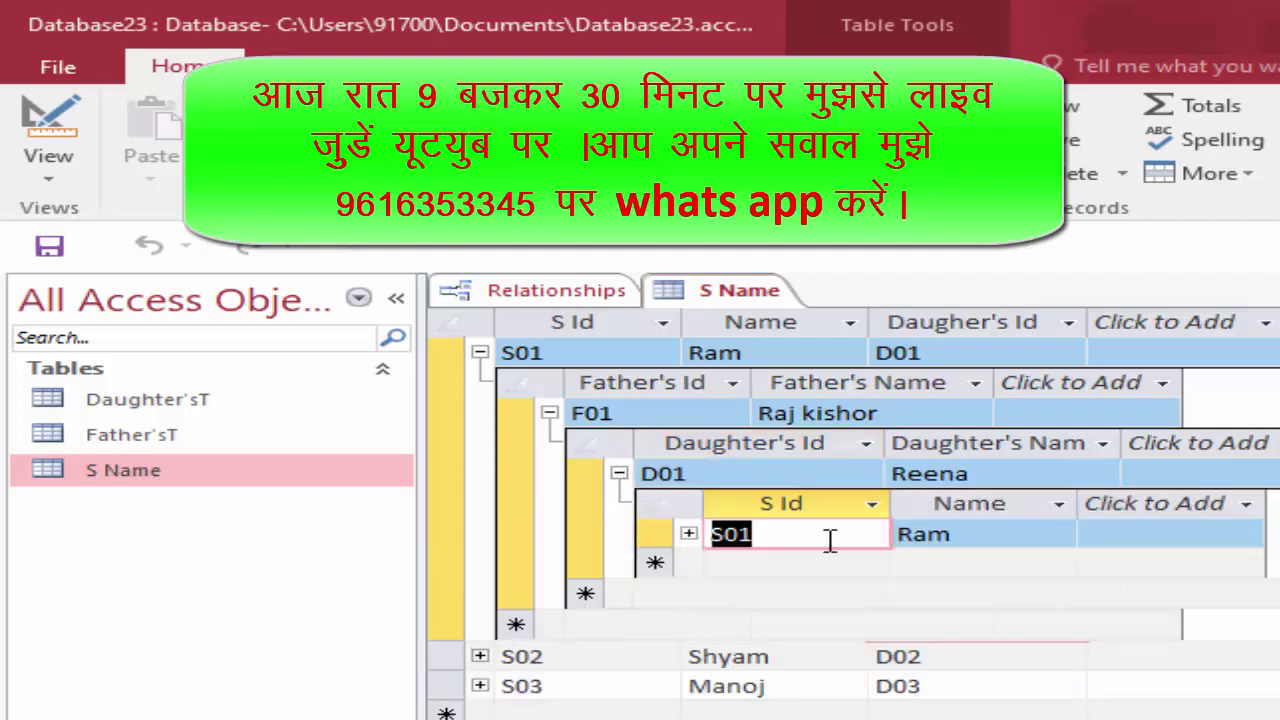